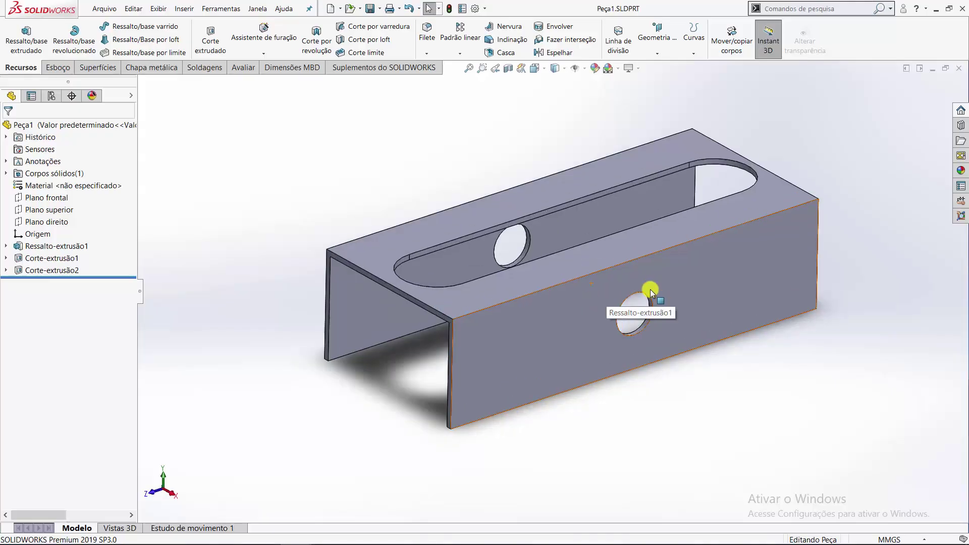
Inspect the bracket part by orbiting and zooming, then glance at the Janela window list.
{"action": "mouse_move", "coordinate": [616, 305]}
{"action": "middle_mouse_down"}
{"action": "mouse_move", "coordinate": [700, 268]}
{"action": "mouse_move", "coordinate": [627, 305]}
{"action": "mouse_move", "coordinate": [643, 310]}
{"action": "mouse_move", "coordinate": [647, 287]}
{"action": "mouse_move", "coordinate": [639, 288]}
{"action": "middle_mouse_up"}
{"action": "scroll", "coordinate": [636, 283], "scroll_direction": "up", "scroll_amount": 3}
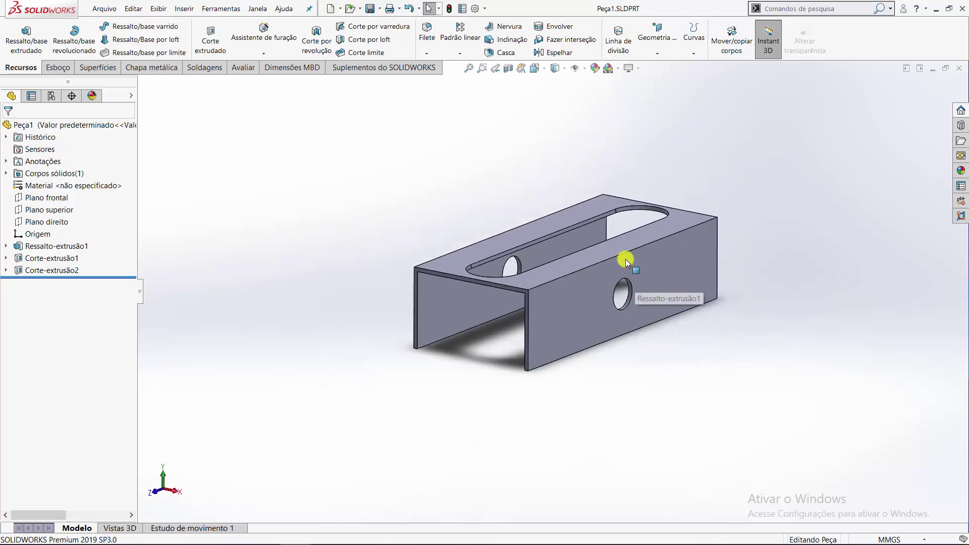
{"action": "scroll", "coordinate": [628, 257], "scroll_direction": "down", "scroll_amount": 3}
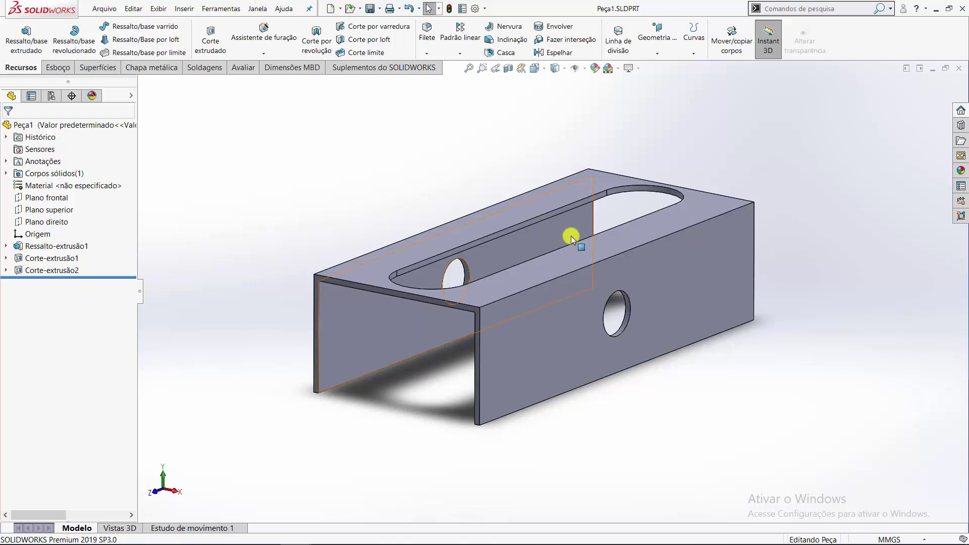
{"action": "mouse_move", "coordinate": [572, 238]}
{"action": "middle_mouse_down"}
{"action": "mouse_move", "coordinate": [584, 242]}
{"action": "mouse_move", "coordinate": [589, 216]}
{"action": "mouse_move", "coordinate": [574, 243]}
{"action": "mouse_move", "coordinate": [563, 234]}
{"action": "mouse_move", "coordinate": [562, 279]}
{"action": "mouse_move", "coordinate": [566, 263]}
{"action": "middle_mouse_up"}
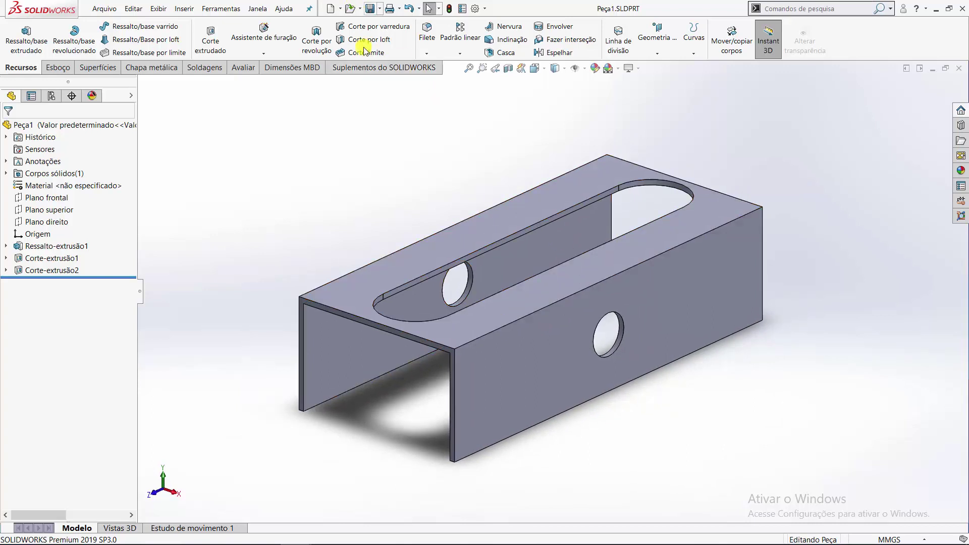
{"action": "left_click", "coordinate": [256, 9]}
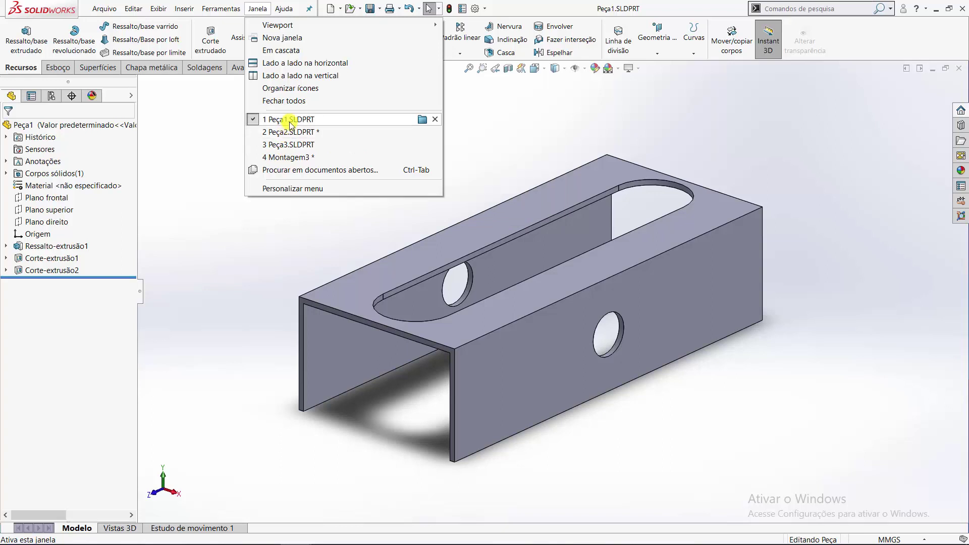
{"action": "left_click", "coordinate": [559, 133]}
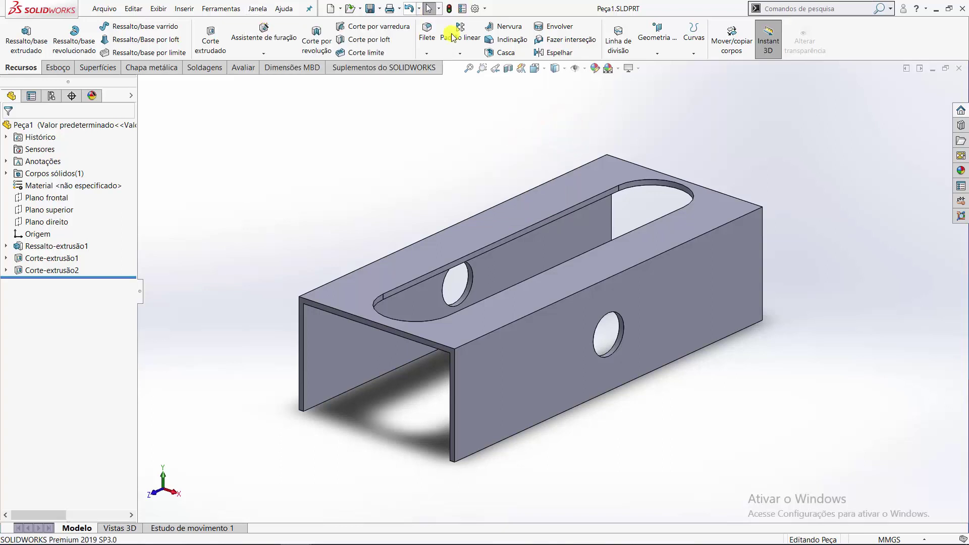
Create a new assembly from the part, selecting Peça1–Peça3, and place the bracket.
{"action": "left_click", "coordinate": [341, 9]}
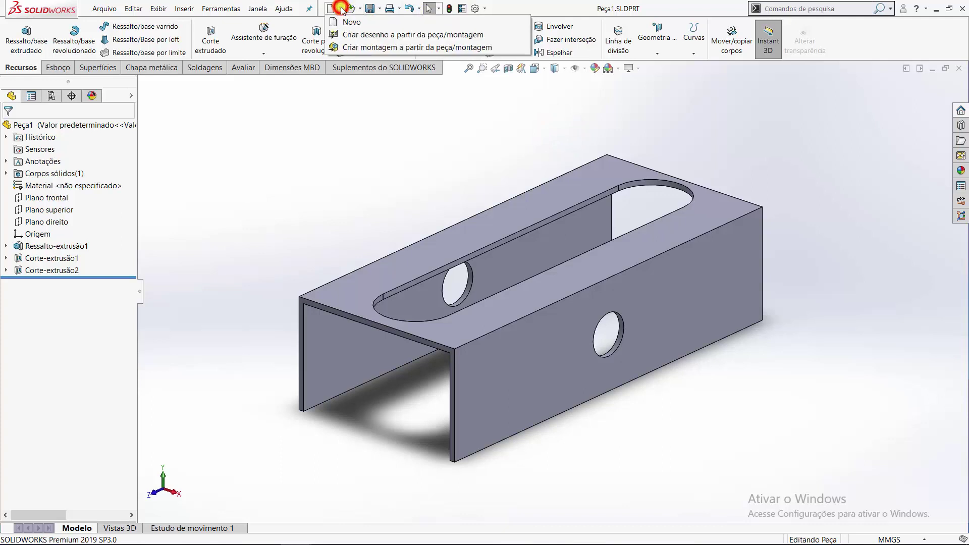
{"action": "left_click", "coordinate": [362, 48]}
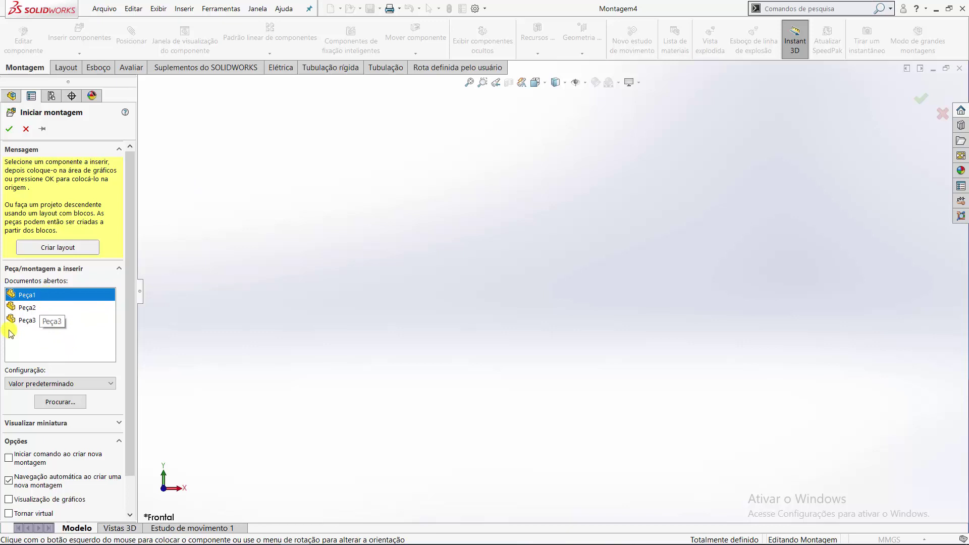
{"action": "left_click", "coordinate": [30, 323], "text": "shift"}
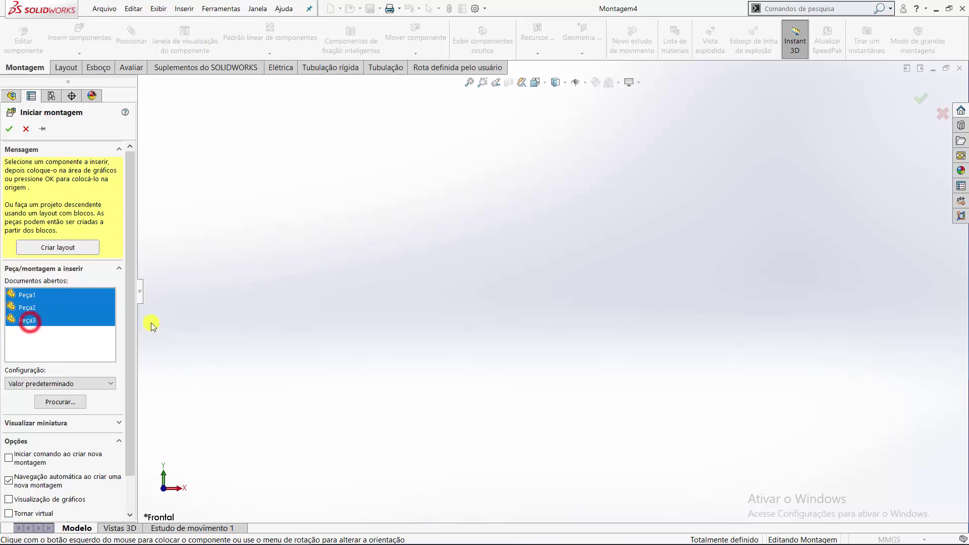
{"action": "left_click", "coordinate": [490, 284]}
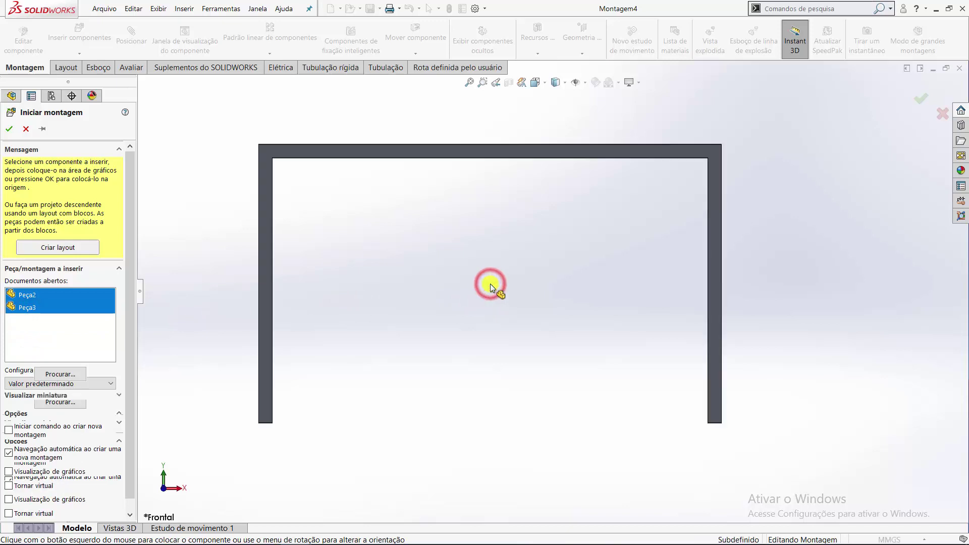
Switch to Isométrica view and place the teal block and black pin.
{"action": "left_click", "coordinate": [542, 82]}
{"action": "left_click", "coordinate": [588, 101]}
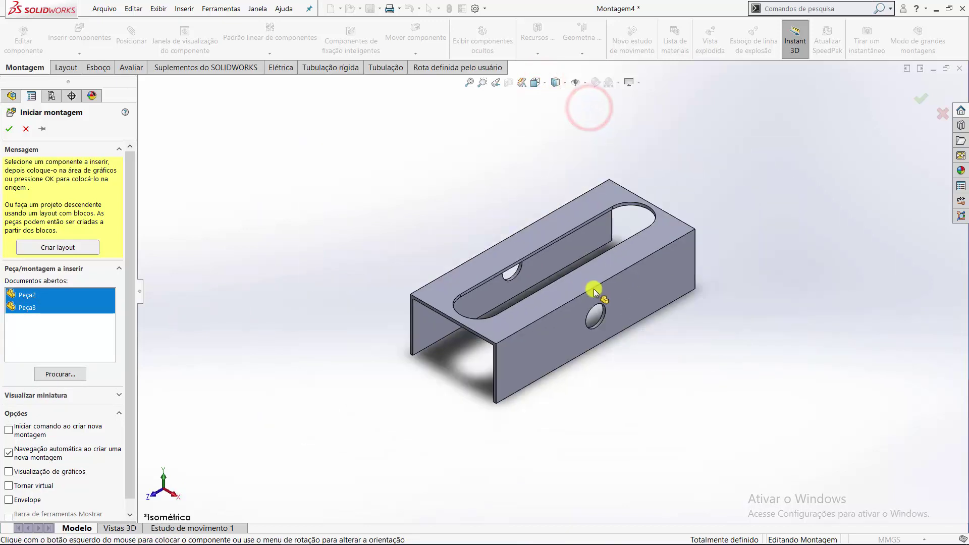
{"action": "scroll", "coordinate": [617, 310], "scroll_direction": "down", "scroll_amount": 1}
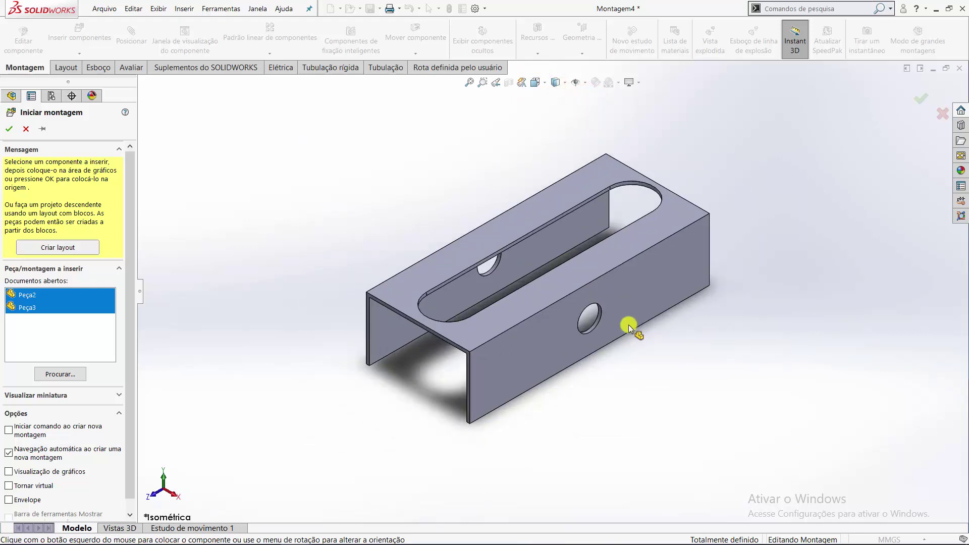
{"action": "middle_click_drag", "start_coordinate": [628, 326], "coordinate": [595, 413], "text": "ctrl"}
{"action": "scroll", "coordinate": [584, 350], "scroll_direction": "up", "scroll_amount": 2}
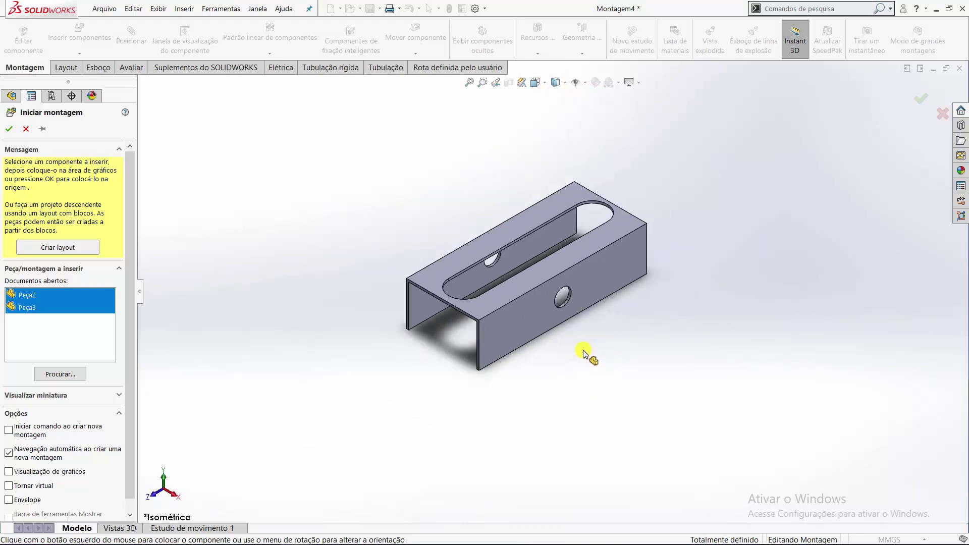
{"action": "left_click", "coordinate": [710, 361]}
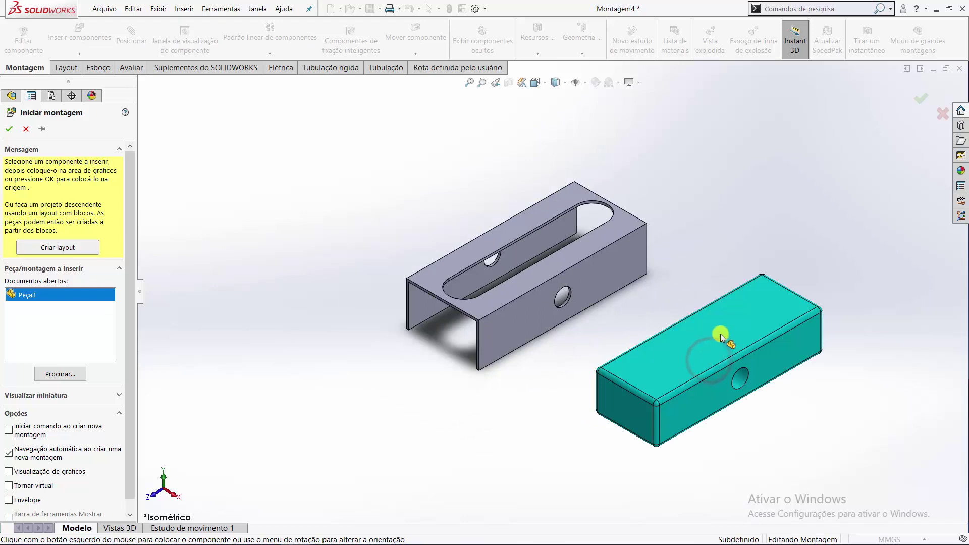
{"action": "left_click", "coordinate": [328, 231]}
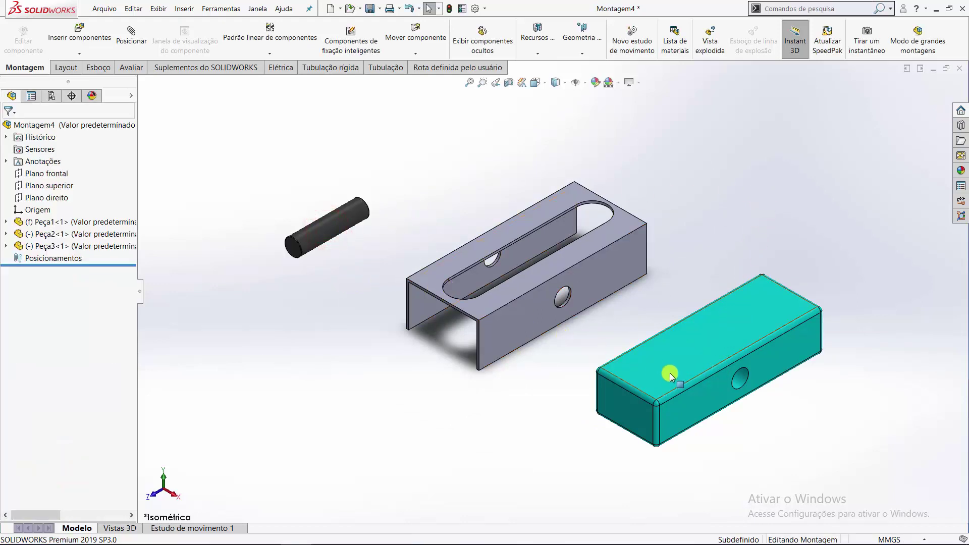
Drag the teal block and pin away from the bracket, which stays fixed.
{"action": "left_click_drag", "start_coordinate": [670, 376], "coordinate": [755, 367]}
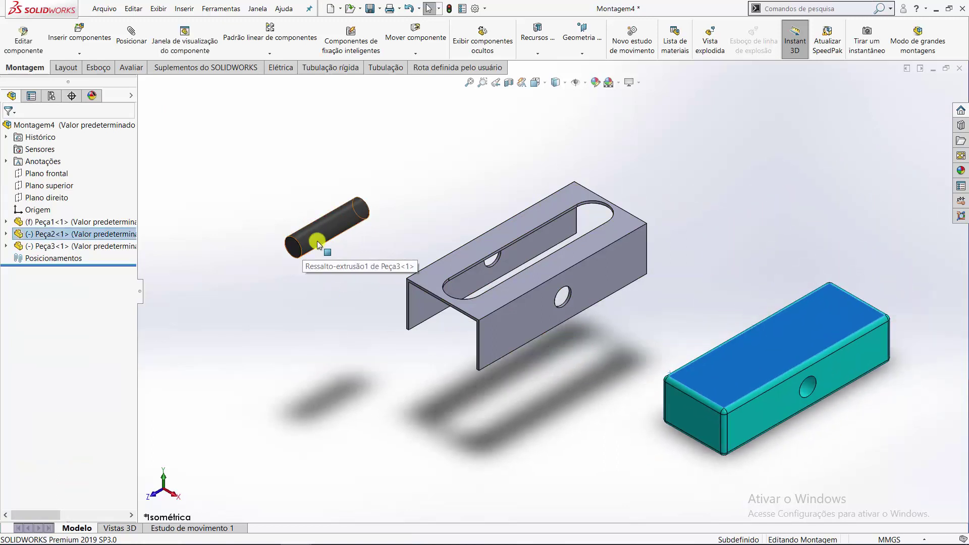
{"action": "left_click_drag", "start_coordinate": [353, 210], "coordinate": [344, 220]}
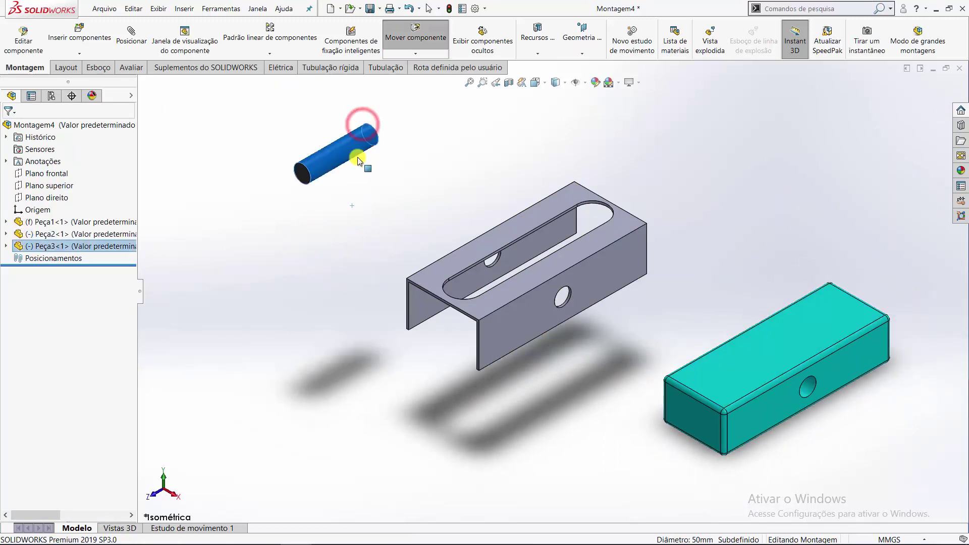
{"action": "left_click", "coordinate": [503, 337]}
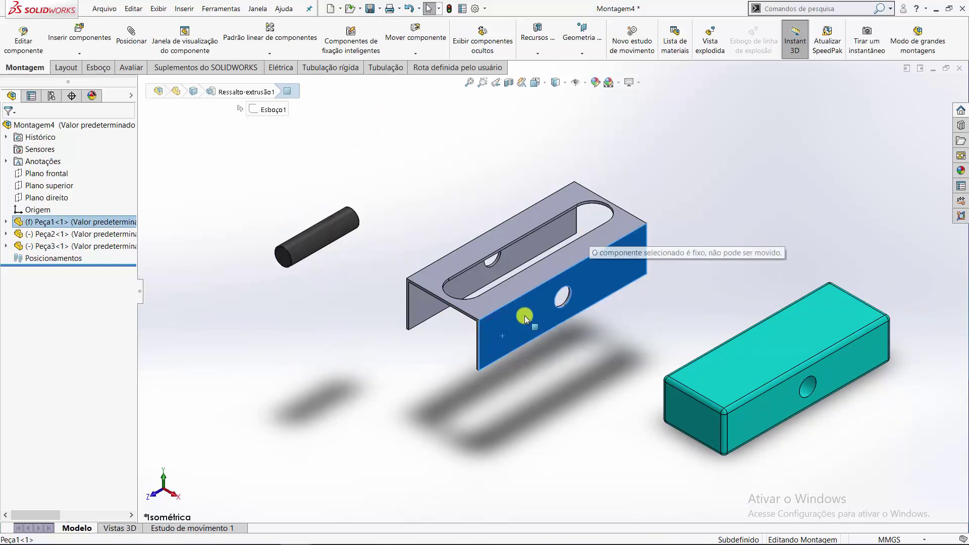
{"action": "right_click", "coordinate": [525, 318]}
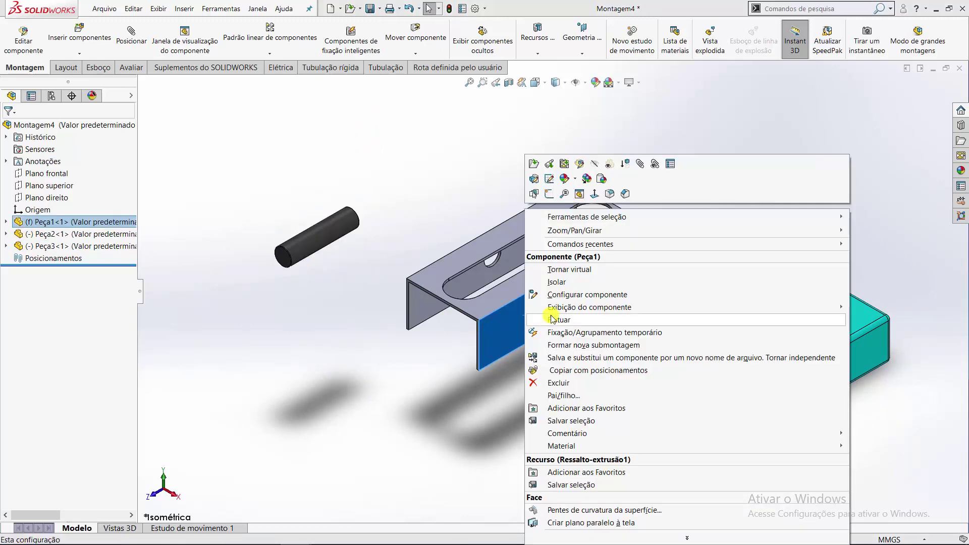
{"action": "key", "text": "Escape"}
{"action": "left_click", "coordinate": [388, 385]}
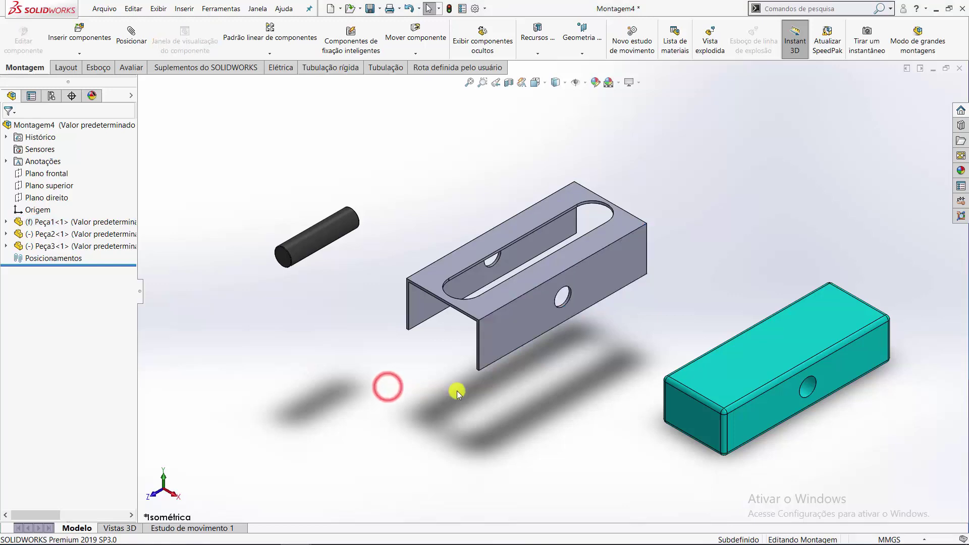
Fit the assembly in view and orbit and zoom to check the separated parts.
{"action": "key", "text": "f"}
{"action": "middle_click_drag", "start_coordinate": [535, 333], "coordinate": [528, 320]}
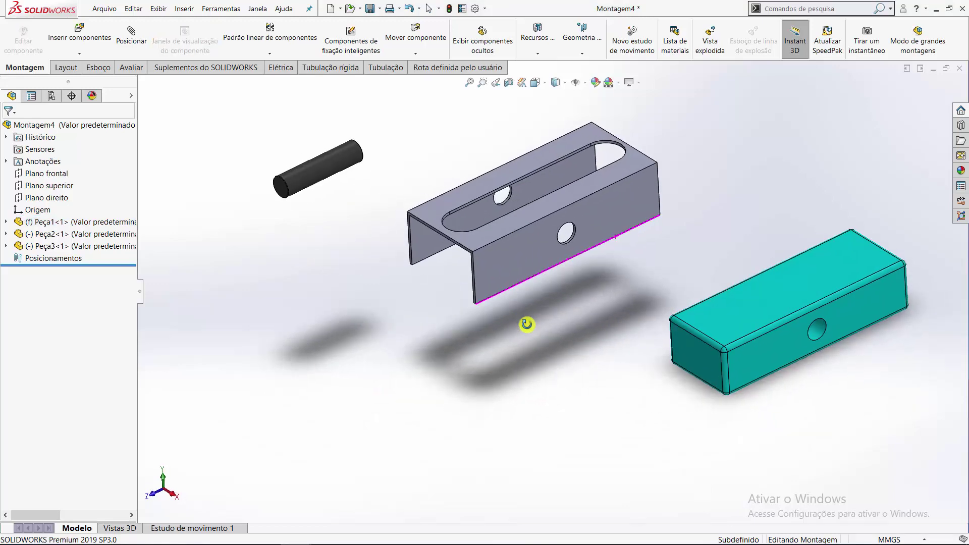
{"action": "scroll", "coordinate": [528, 320], "scroll_direction": "up", "scroll_amount": 2}
{"action": "scroll", "coordinate": [707, 234], "scroll_direction": "down", "scroll_amount": 2}
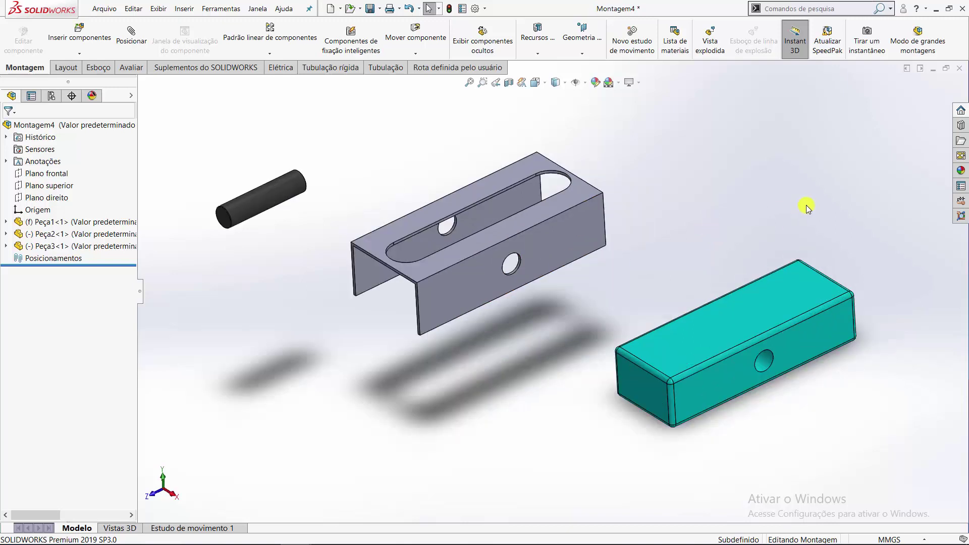
{"action": "middle_click_drag", "start_coordinate": [724, 254], "coordinate": [729, 227]}
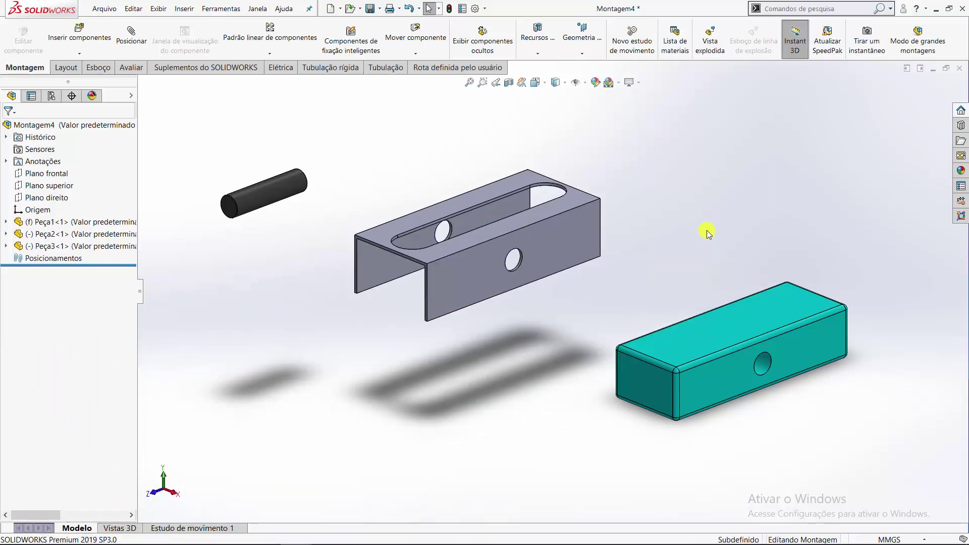
{"action": "scroll", "coordinate": [709, 236], "scroll_direction": "up", "scroll_amount": 2}
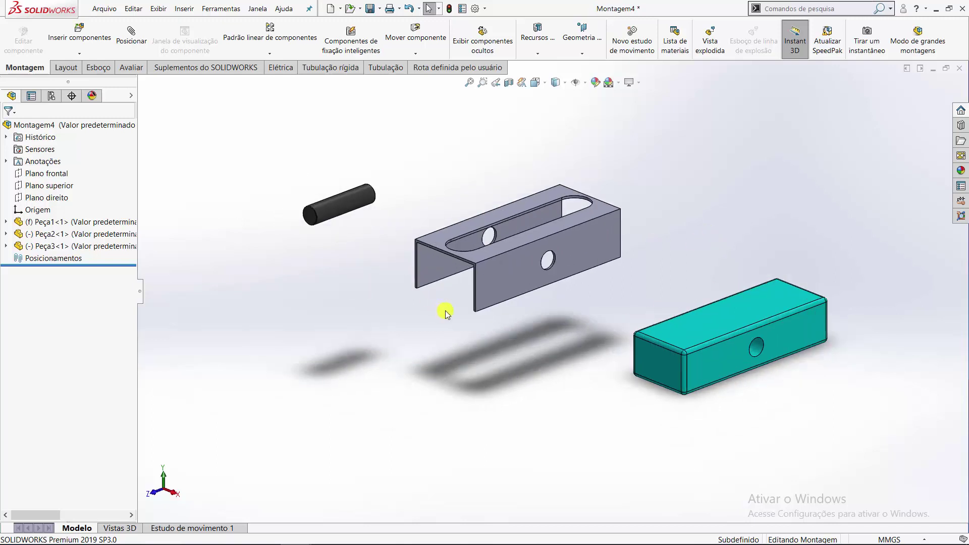
{"action": "scroll", "coordinate": [446, 311], "scroll_direction": "down", "scroll_amount": 2}
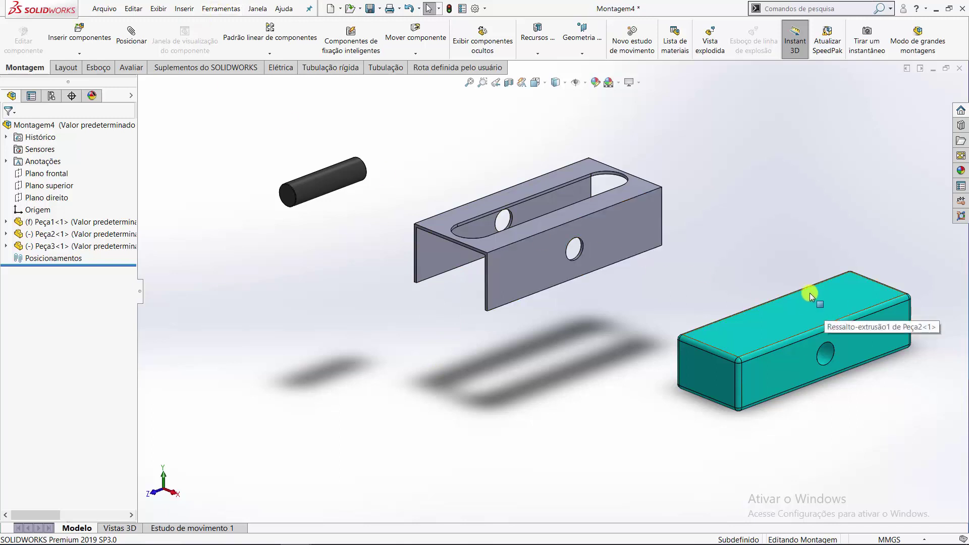
{"action": "scroll", "coordinate": [810, 293], "scroll_direction": "down", "scroll_amount": 2}
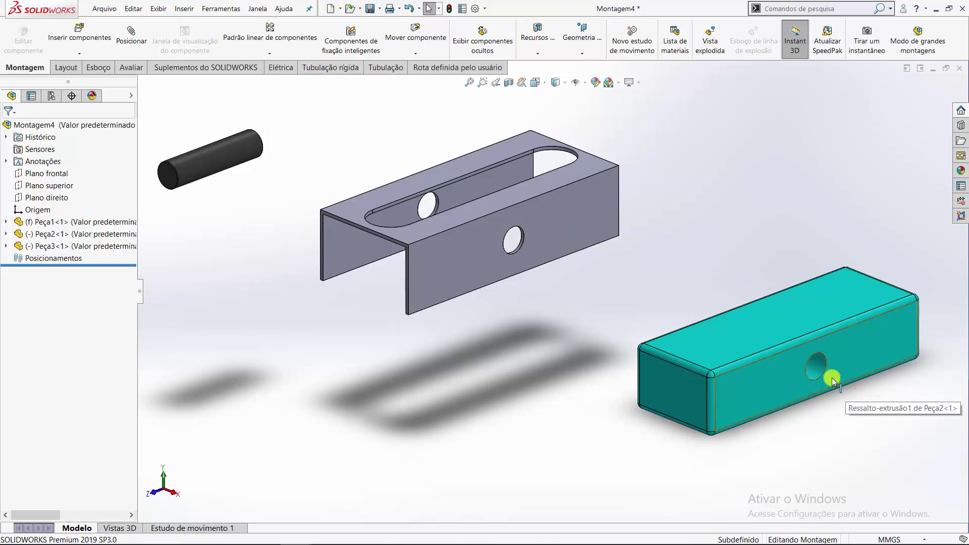
Add a Concentric mate between the teal box's hole and the bracket's hole.
{"action": "left_click", "coordinate": [130, 37]}
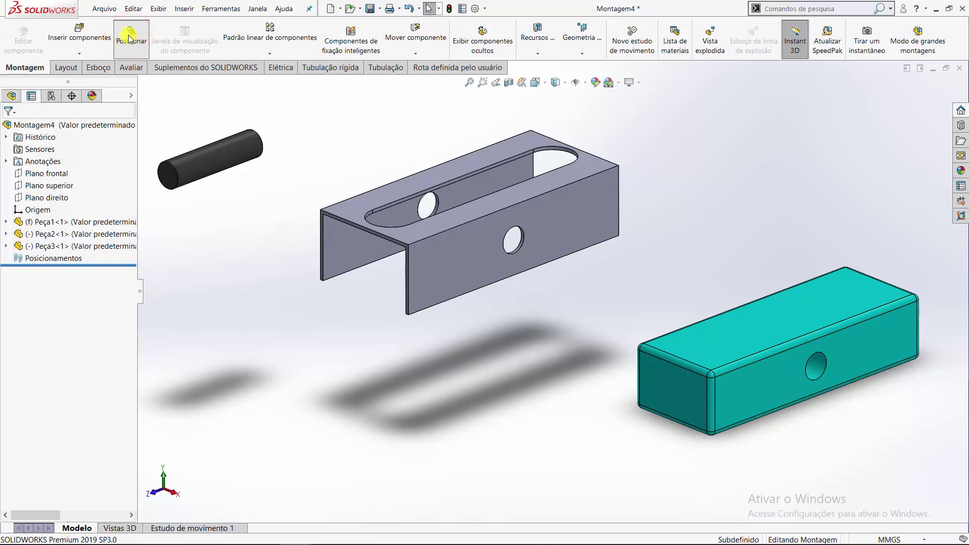
{"action": "left_click", "coordinate": [814, 369]}
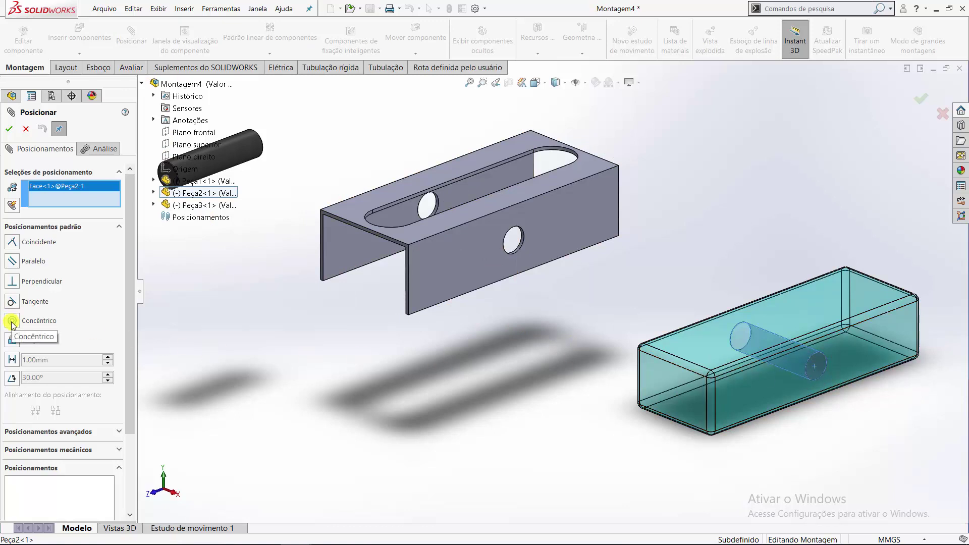
{"action": "scroll", "coordinate": [507, 235], "scroll_direction": "down", "scroll_amount": 3}
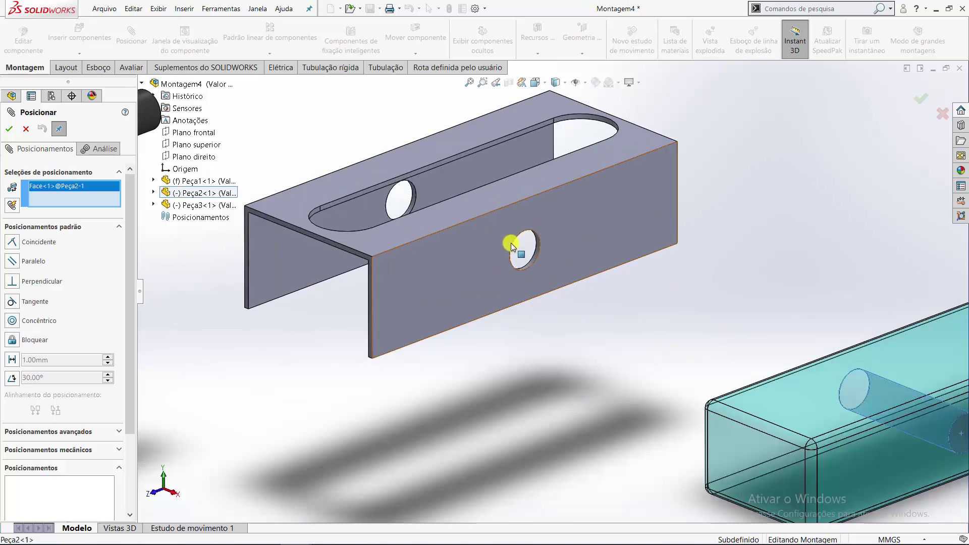
{"action": "scroll", "coordinate": [513, 243], "scroll_direction": "down", "scroll_amount": 3}
{"action": "left_click", "coordinate": [563, 309]}
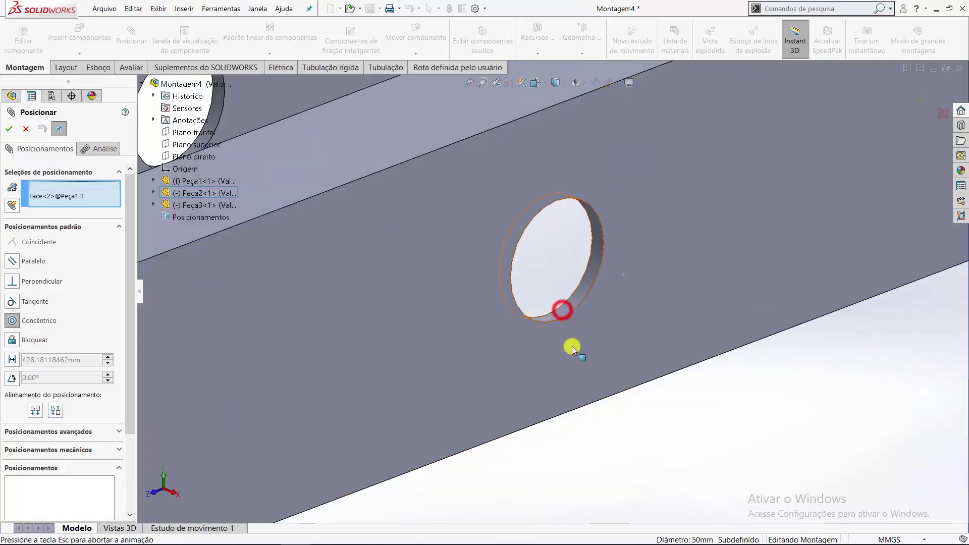
{"action": "left_click", "coordinate": [596, 372]}
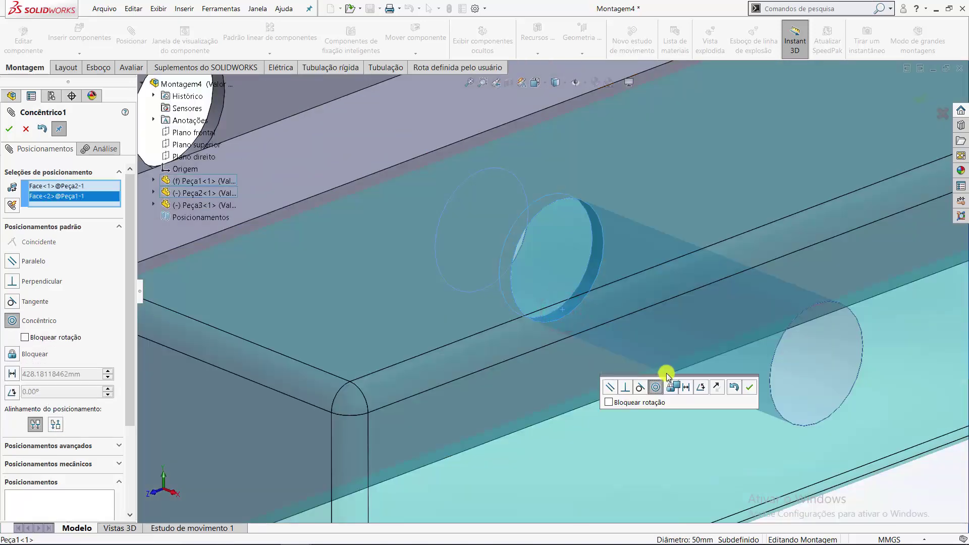
{"action": "left_click", "coordinate": [747, 389]}
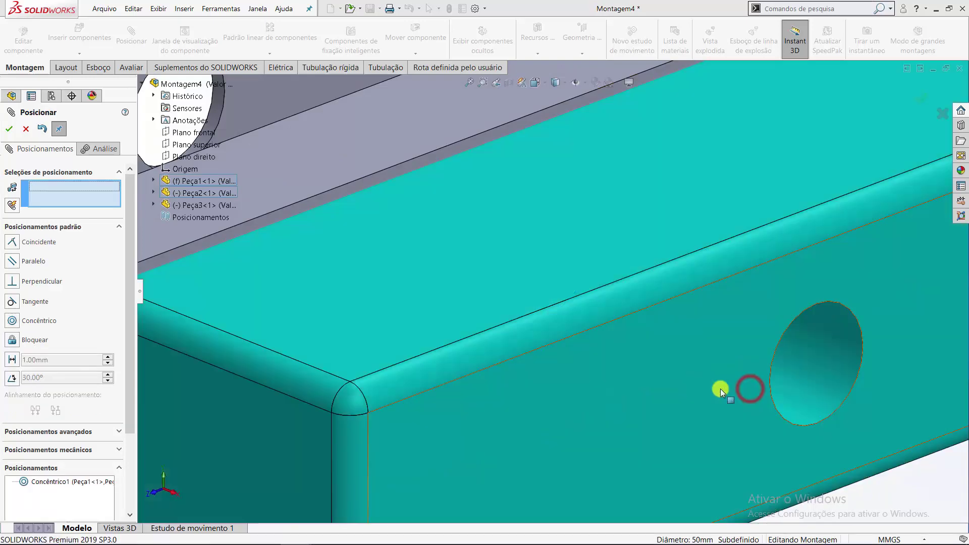
Add a Coincident mate making the box's end face flush with the bracket face.
{"action": "scroll", "coordinate": [721, 391], "scroll_direction": "up", "scroll_amount": 5}
{"action": "mouse_move", "coordinate": [656, 332]}
{"action": "middle_mouse_down"}
{"action": "mouse_move", "coordinate": [597, 287]}
{"action": "mouse_move", "coordinate": [662, 334]}
{"action": "middle_mouse_up"}
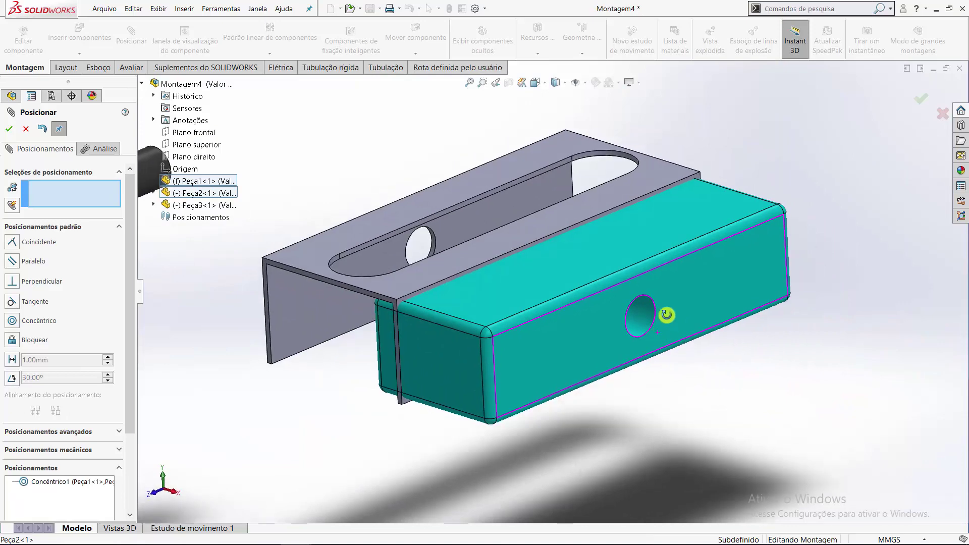
{"action": "scroll", "coordinate": [666, 314], "scroll_direction": "up", "scroll_amount": 2}
{"action": "scroll", "coordinate": [623, 286], "scroll_direction": "up", "scroll_amount": 4}
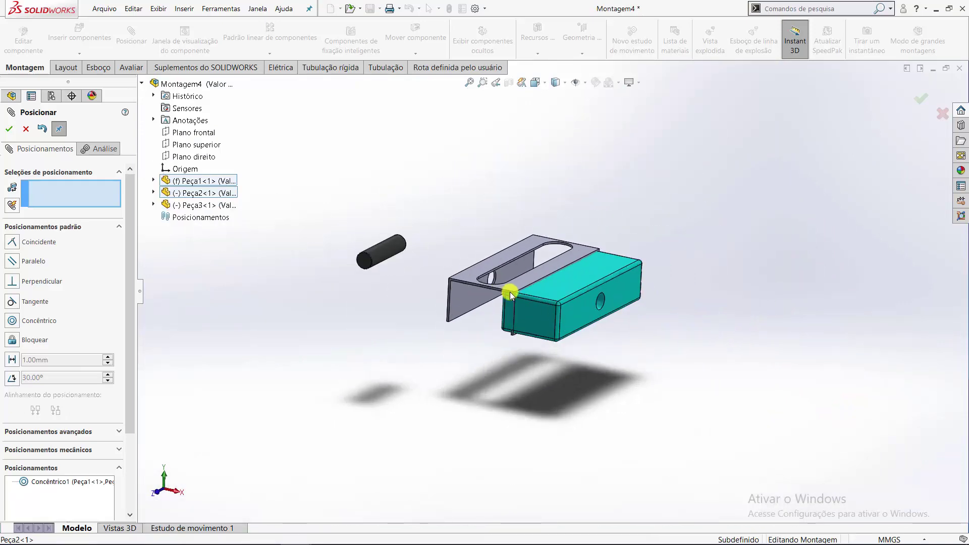
{"action": "scroll", "coordinate": [510, 296], "scroll_direction": "down", "scroll_amount": 2}
{"action": "mouse_move", "coordinate": [505, 288]}
{"action": "middle_mouse_down"}
{"action": "mouse_move", "coordinate": [502, 299]}
{"action": "mouse_move", "coordinate": [554, 332]}
{"action": "middle_mouse_up"}
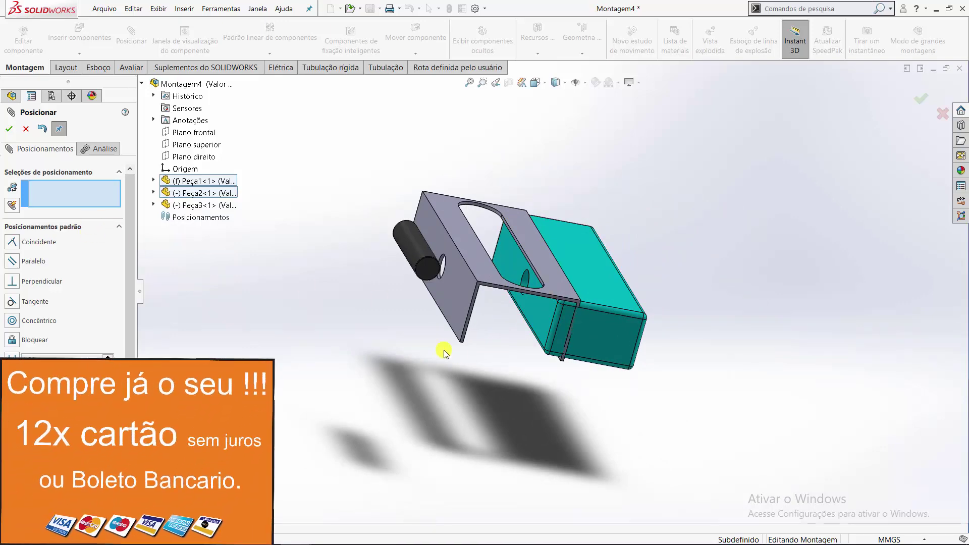
{"action": "left_click", "coordinate": [539, 328]}
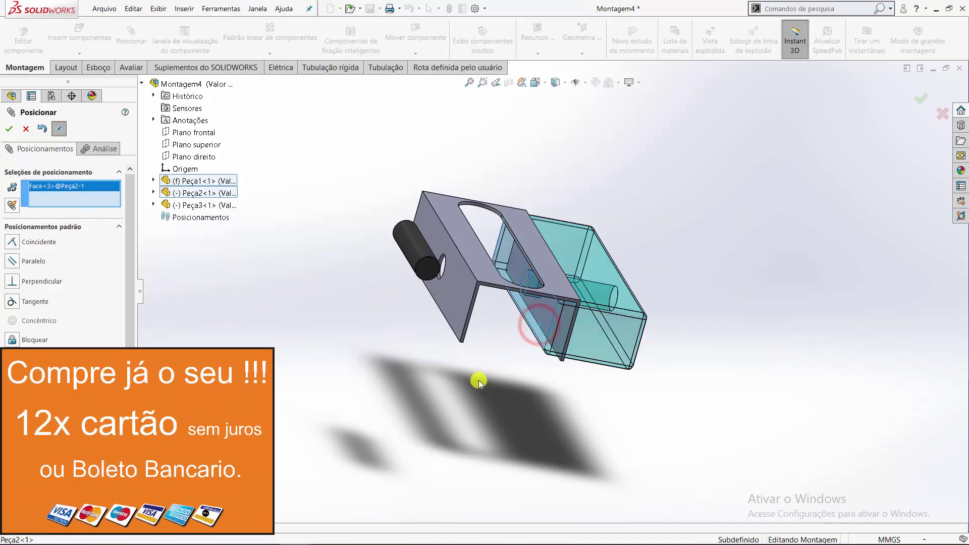
{"action": "mouse_move", "coordinate": [477, 379]}
{"action": "middle_mouse_down"}
{"action": "mouse_move", "coordinate": [423, 358]}
{"action": "mouse_move", "coordinate": [448, 320]}
{"action": "middle_mouse_up"}
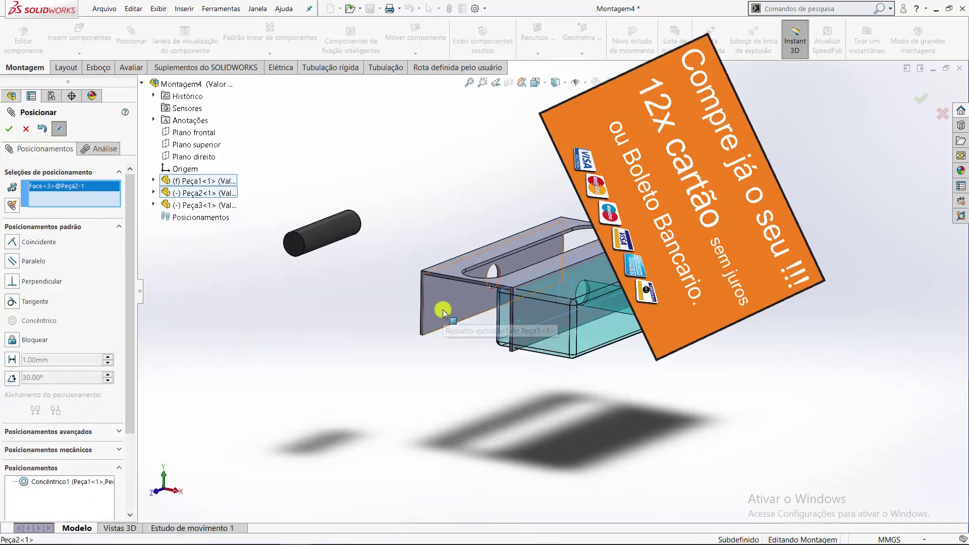
{"action": "left_click", "coordinate": [443, 309]}
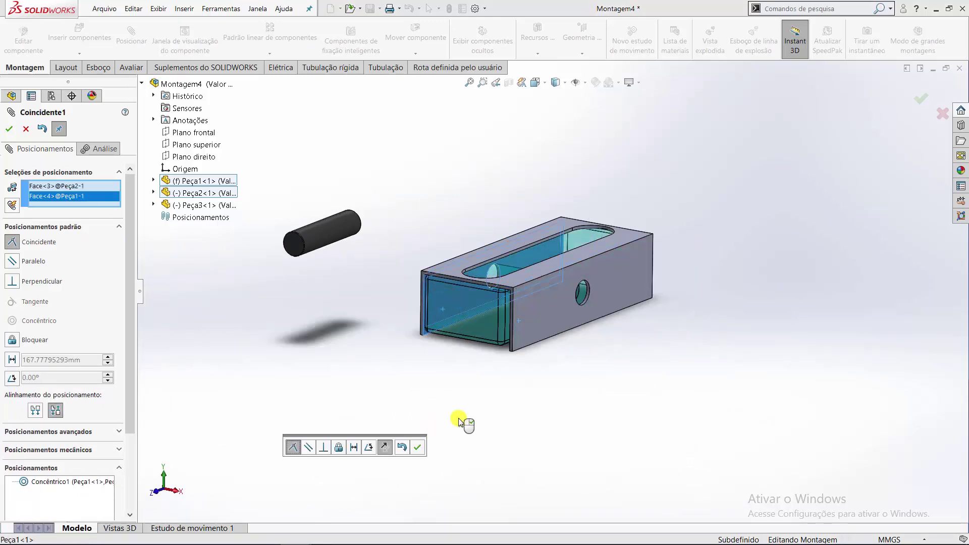
{"action": "middle_click_drag", "start_coordinate": [528, 385], "coordinate": [446, 435]}
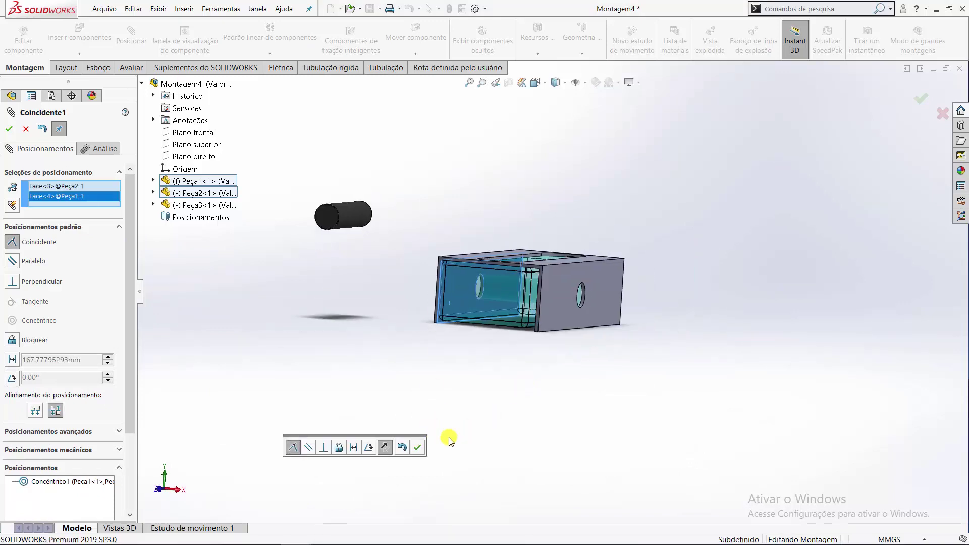
{"action": "left_click", "coordinate": [416, 448]}
Switch to the Front view and drag and rotate the teal box clear of the bracket.
{"action": "scroll", "coordinate": [444, 303], "scroll_direction": "down", "scroll_amount": 1}
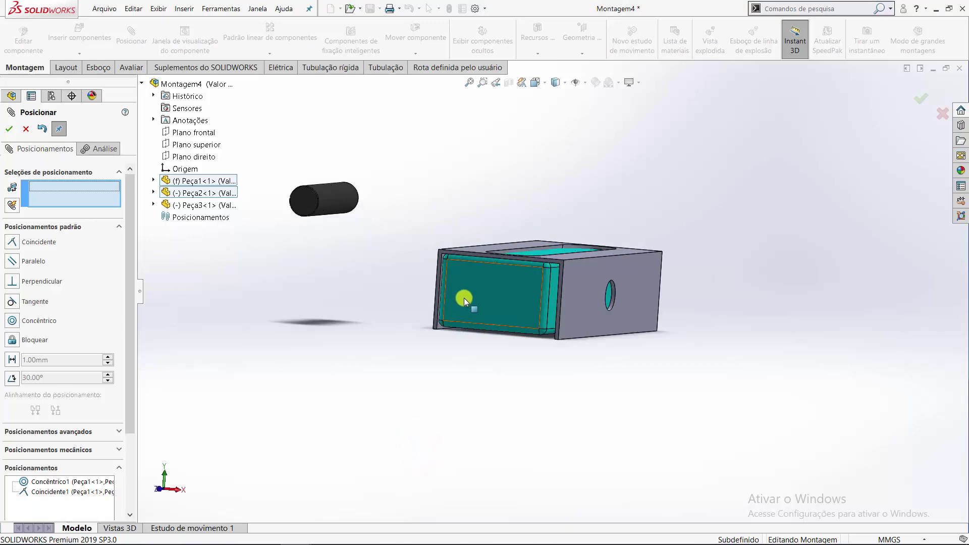
{"action": "scroll", "coordinate": [454, 298], "scroll_direction": "down", "scroll_amount": 2}
{"action": "left_click", "coordinate": [546, 84]}
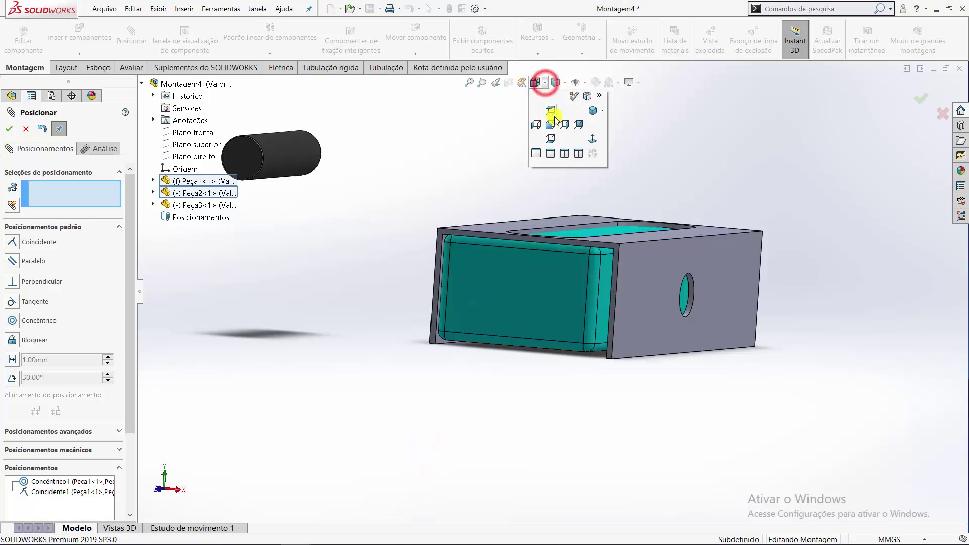
{"action": "left_click", "coordinate": [548, 123]}
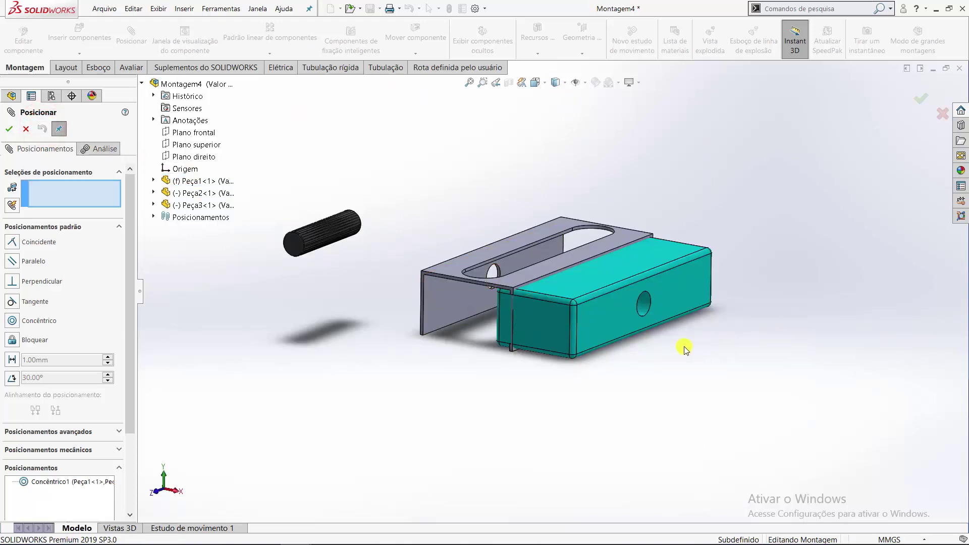
{"action": "left_click_drag", "start_coordinate": [626, 333], "coordinate": [830, 336]}
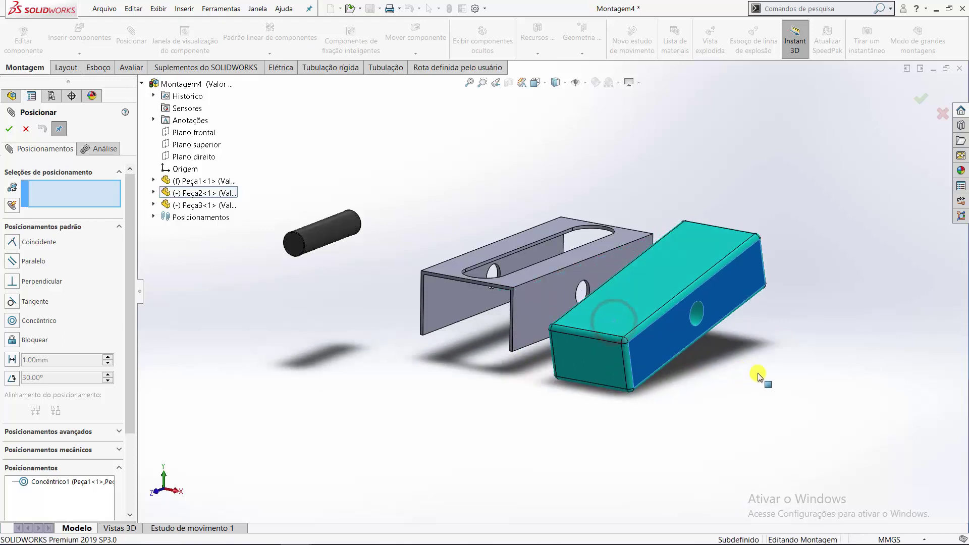
{"action": "mouse_move", "coordinate": [831, 336]}
{"action": "right_mouse_down"}
{"action": "mouse_move", "coordinate": [822, 422]}
{"action": "mouse_move", "coordinate": [831, 331]}
{"action": "mouse_move", "coordinate": [818, 379]}
{"action": "mouse_move", "coordinate": [808, 256]}
{"action": "right_mouse_up"}
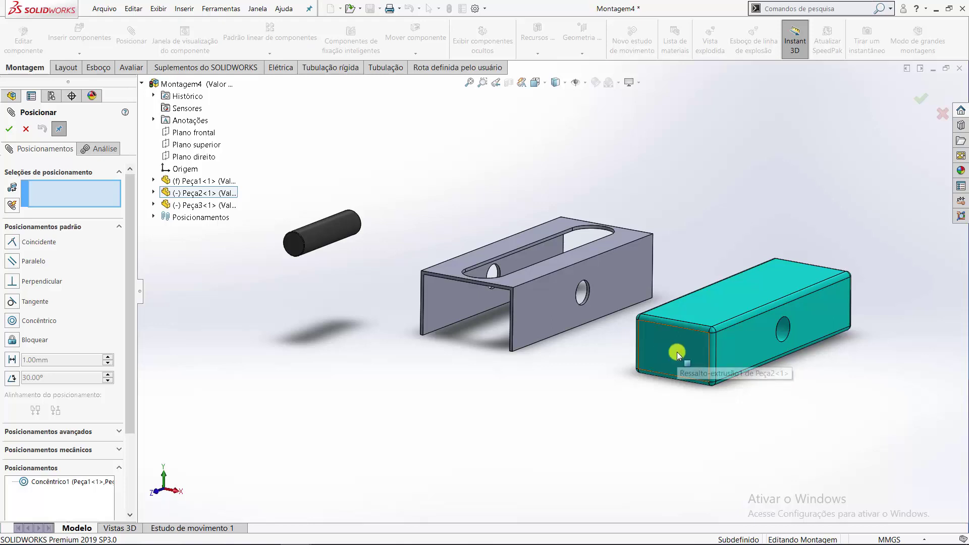
Close the Mate PropertyManager, undo the Coincident mate, and select Mates in the tree.
{"action": "left_click", "coordinate": [24, 129]}
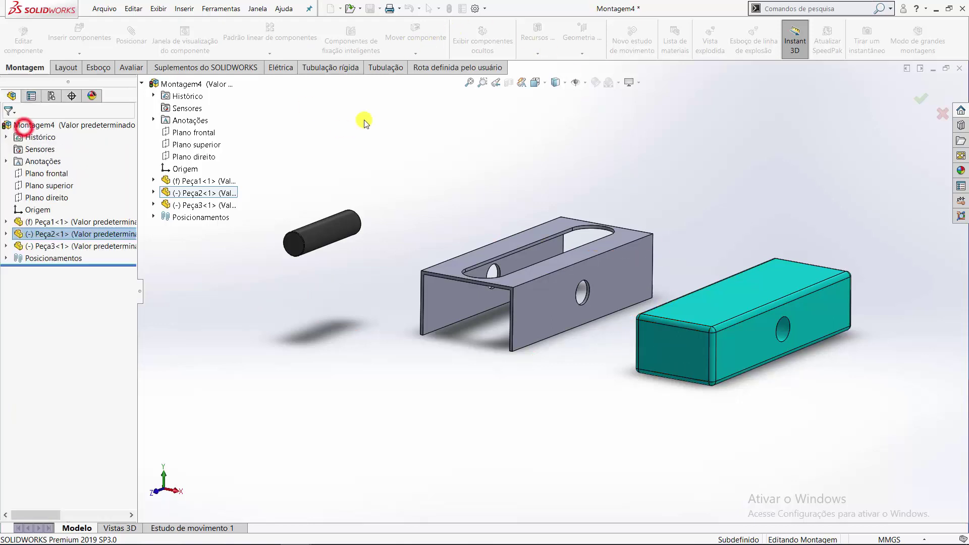
{"action": "left_click", "coordinate": [406, 12]}
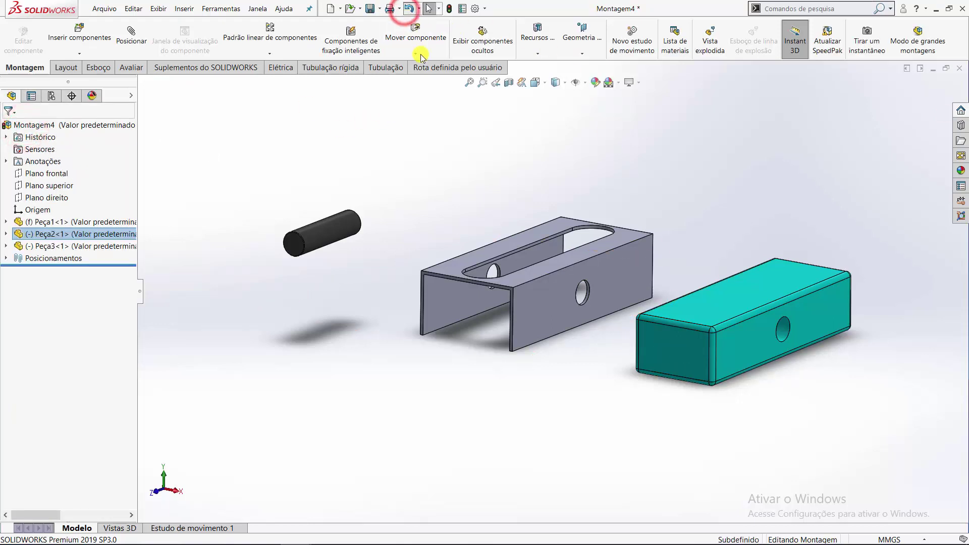
{"action": "scroll", "coordinate": [444, 190], "scroll_direction": "up", "scroll_amount": 2}
{"action": "scroll", "coordinate": [447, 191], "scroll_direction": "up", "scroll_amount": 3}
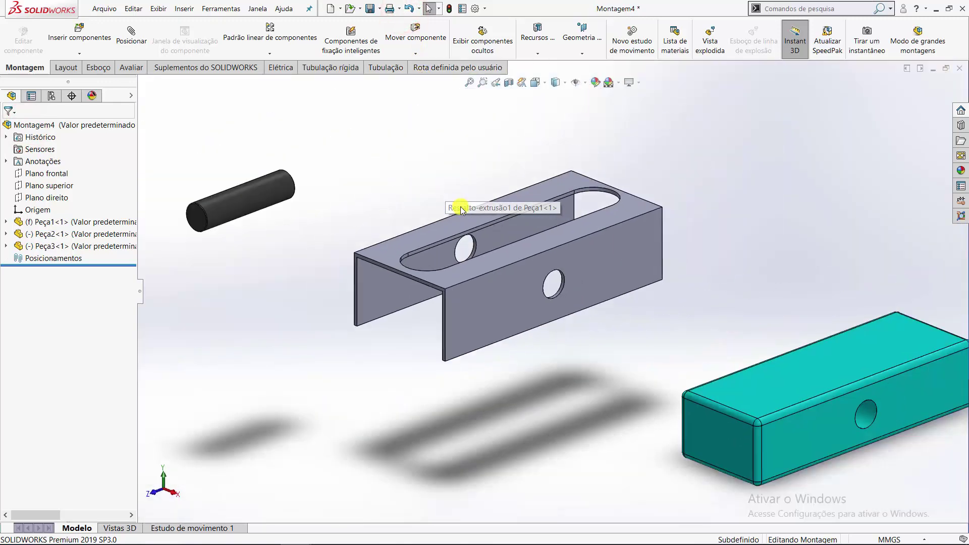
{"action": "left_click", "coordinate": [53, 258]}
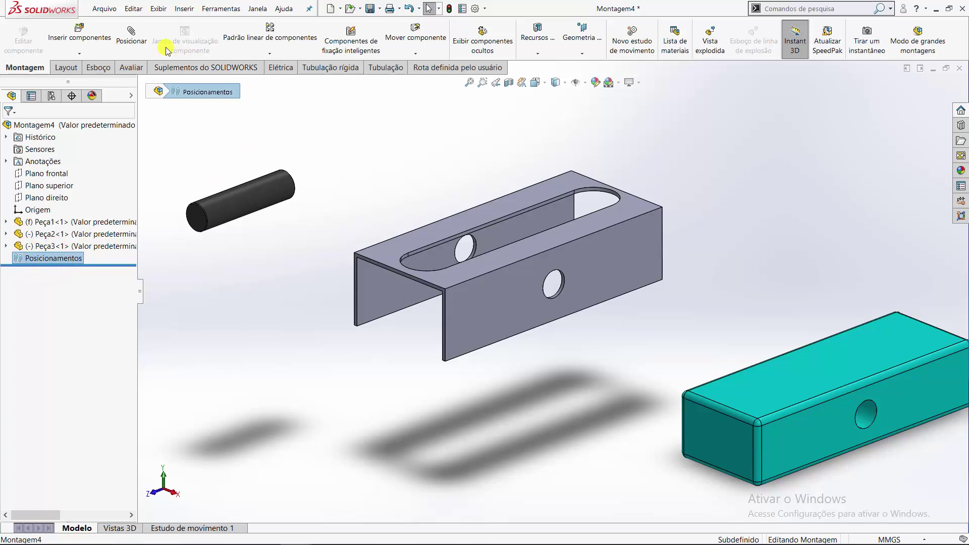
Mate the teal box's side hole concentric with the bracket's side hole, then fit and orbit the view.
{"action": "left_click", "coordinate": [131, 34]}
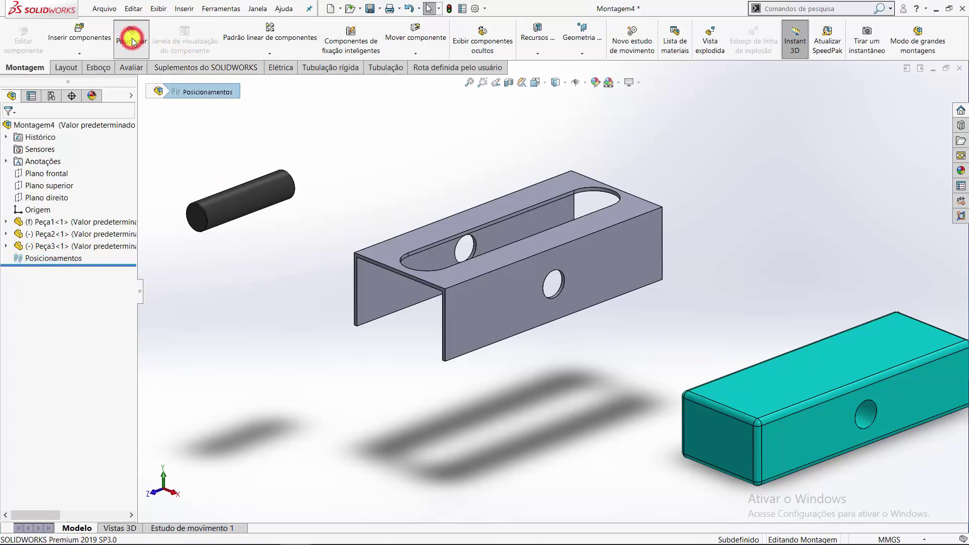
{"action": "left_click", "coordinate": [866, 418]}
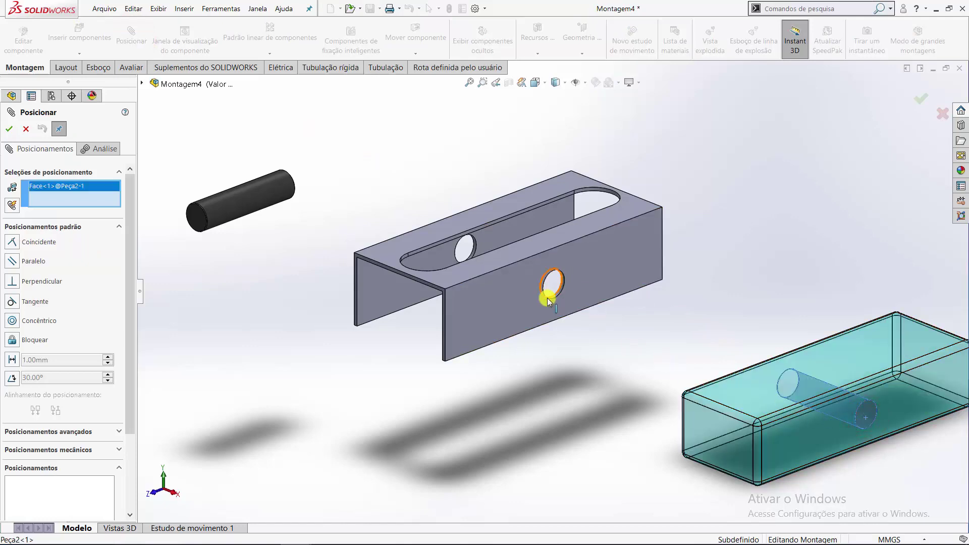
{"action": "scroll", "coordinate": [560, 295], "scroll_direction": "down", "scroll_amount": 5}
{"action": "left_click", "coordinate": [573, 288]}
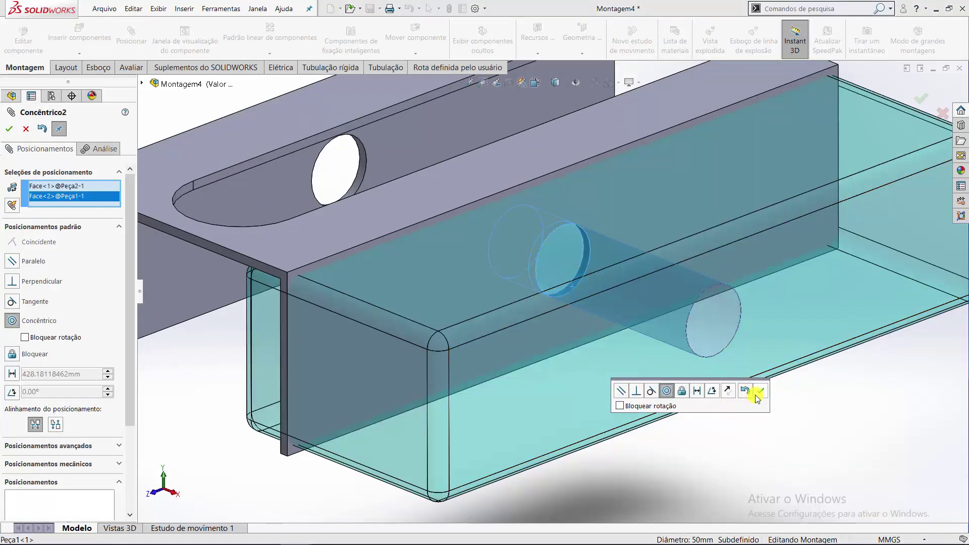
{"action": "left_click", "coordinate": [759, 393]}
{"action": "key", "text": "f"}
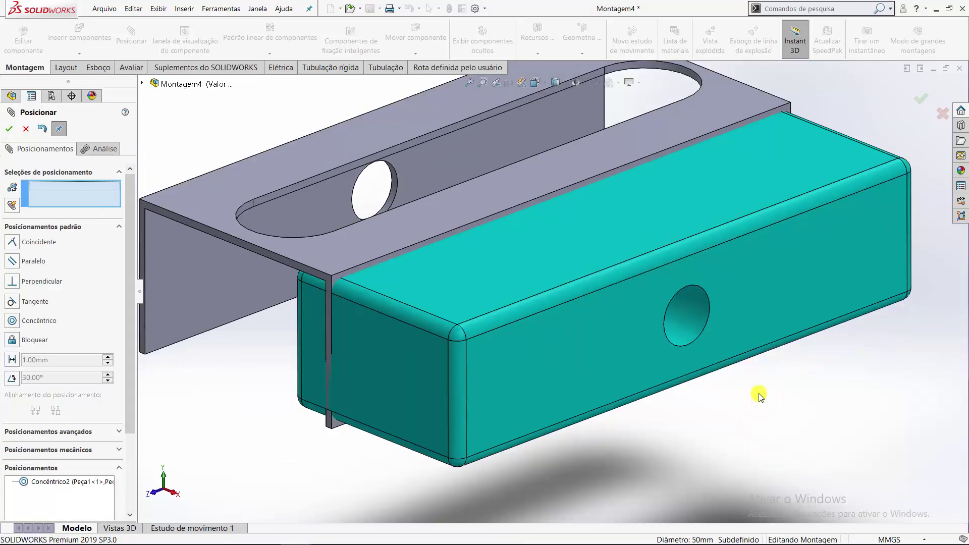
{"action": "scroll", "coordinate": [556, 352], "scroll_direction": "down", "scroll_amount": 1}
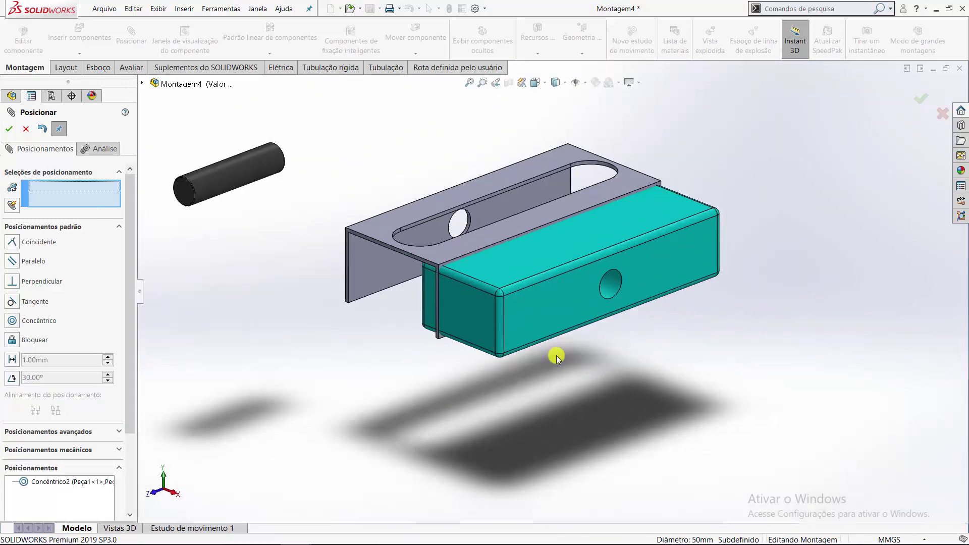
{"action": "scroll", "coordinate": [461, 263], "scroll_direction": "down", "scroll_amount": 1}
{"action": "mouse_move", "coordinate": [461, 263]}
{"action": "middle_mouse_down"}
{"action": "mouse_move", "coordinate": [463, 240]}
{"action": "mouse_move", "coordinate": [485, 214]}
{"action": "mouse_move", "coordinate": [511, 218]}
{"action": "mouse_move", "coordinate": [498, 249]}
{"action": "mouse_move", "coordinate": [461, 266]}
{"action": "mouse_move", "coordinate": [502, 281]}
{"action": "mouse_move", "coordinate": [484, 275]}
{"action": "mouse_move", "coordinate": [507, 248]}
{"action": "middle_mouse_up"}
{"action": "scroll", "coordinate": [507, 248], "scroll_direction": "up", "scroll_amount": 1}
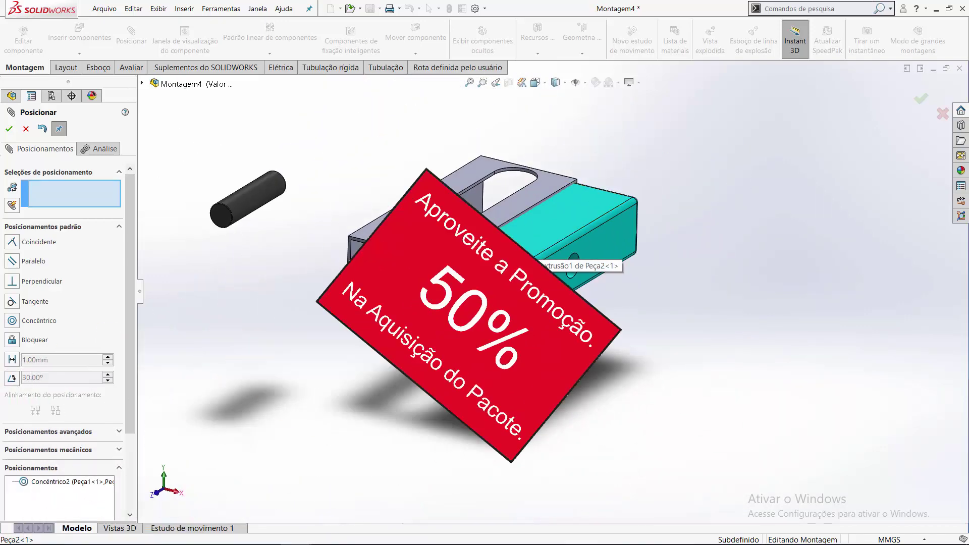
In Peça2, change the Esboço1 vertical dimension from 120 to 110 and rebuild the part.
{"action": "left_click", "coordinate": [26, 130]}
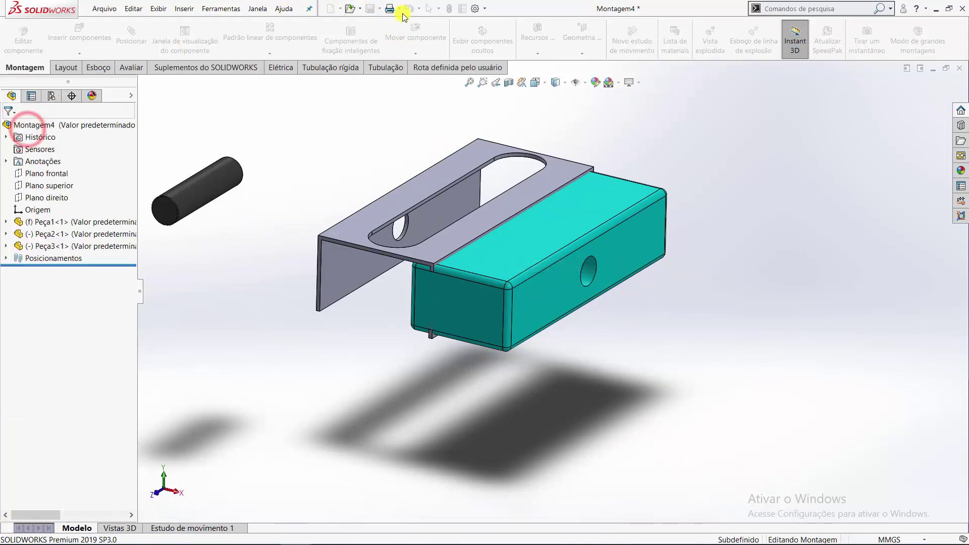
{"action": "left_click", "coordinate": [257, 7]}
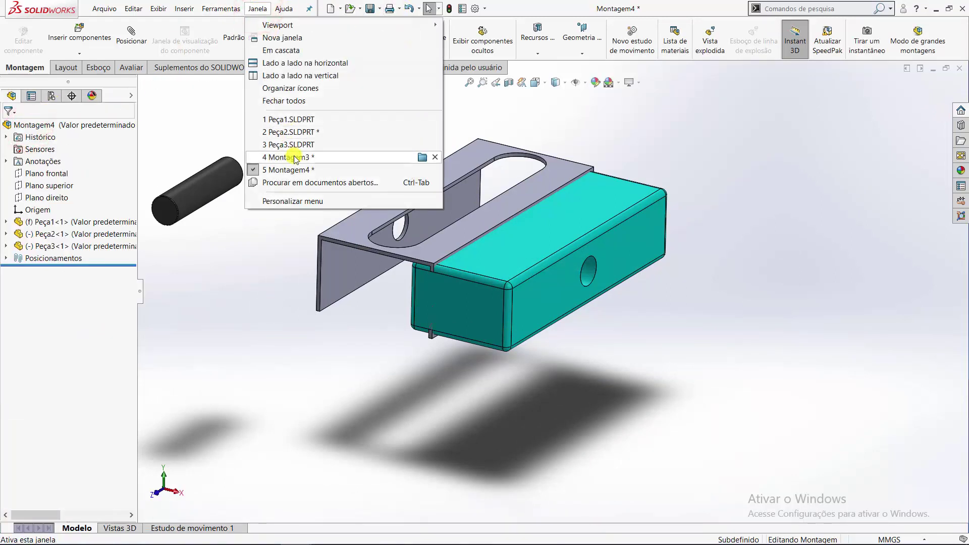
{"action": "left_click", "coordinate": [290, 132]}
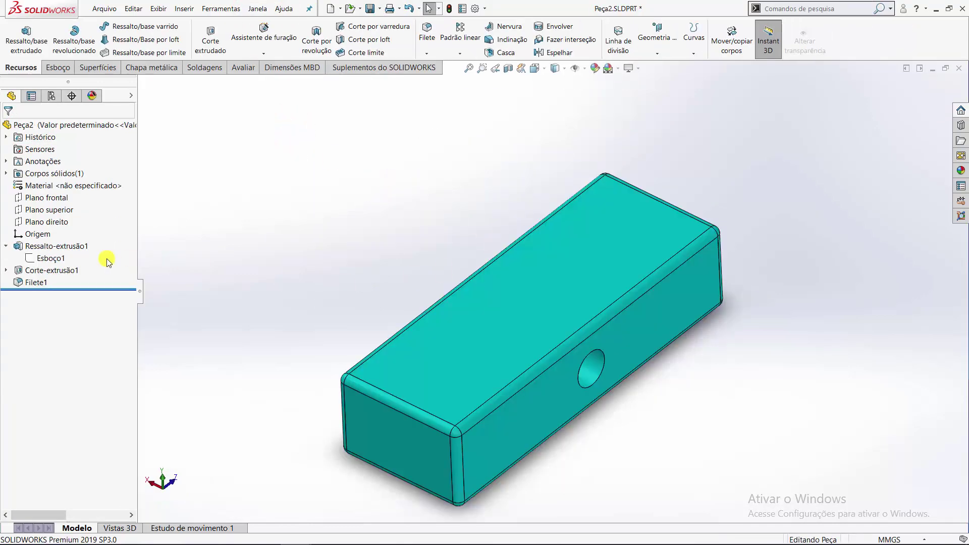
{"action": "left_click", "coordinate": [53, 260]}
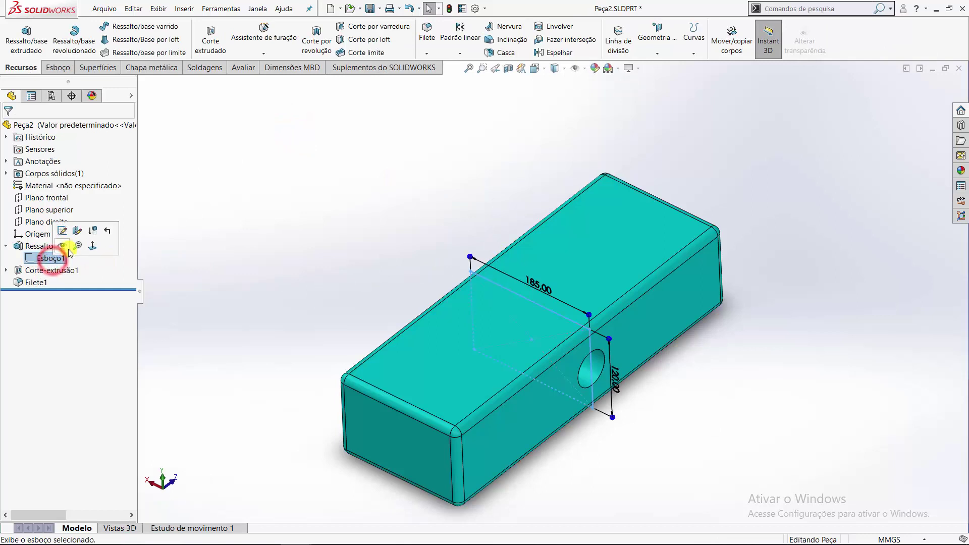
{"action": "left_click", "coordinate": [63, 232]}
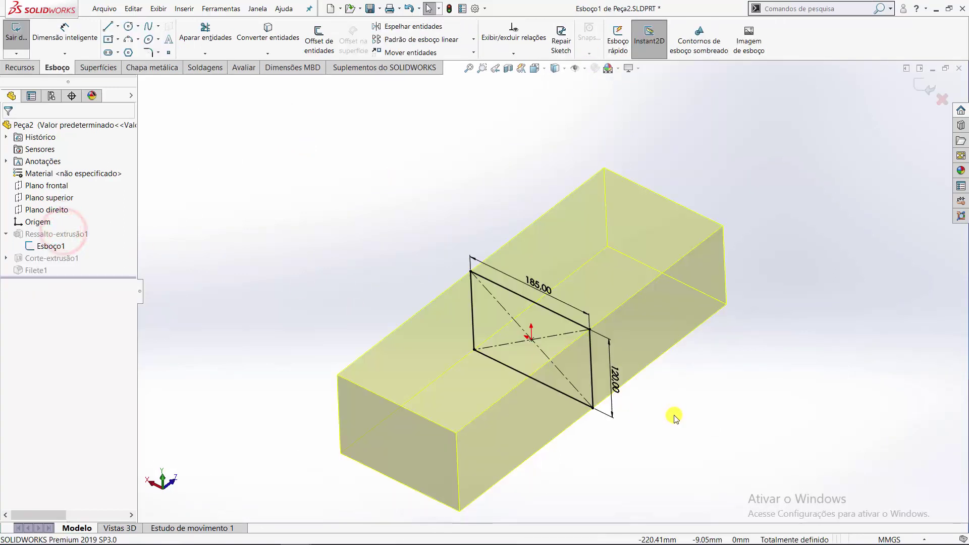
{"action": "double_click", "coordinate": [619, 384]}
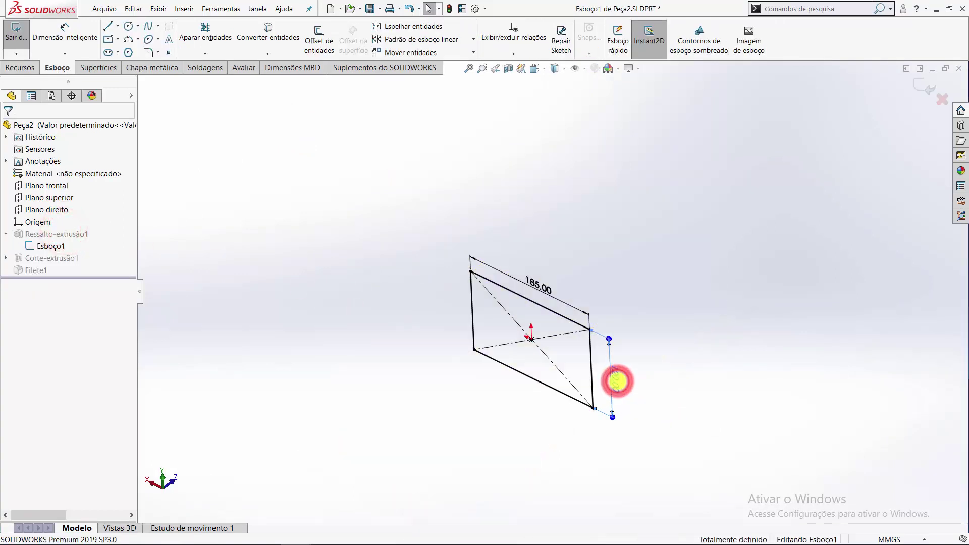
{"action": "type", "text": "110"}
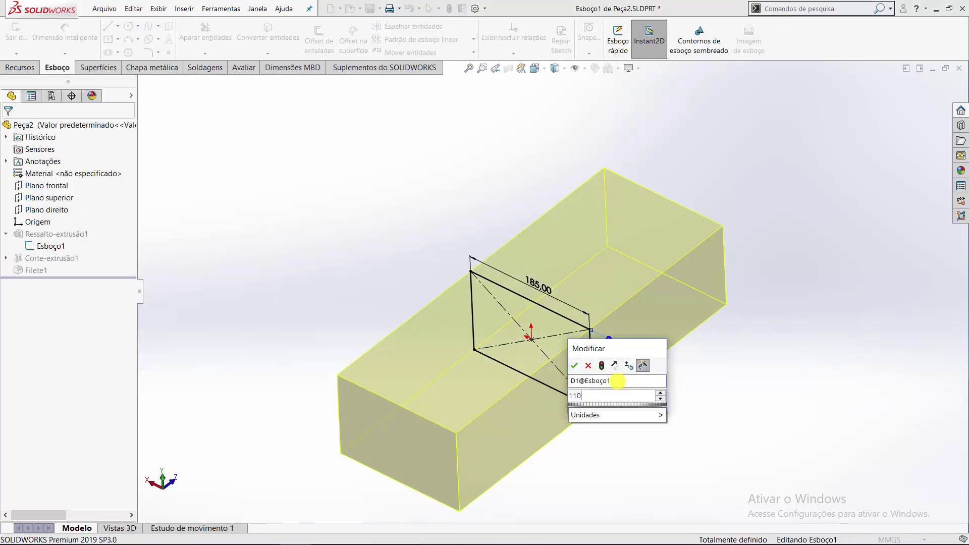
{"action": "key", "text": "Return"}
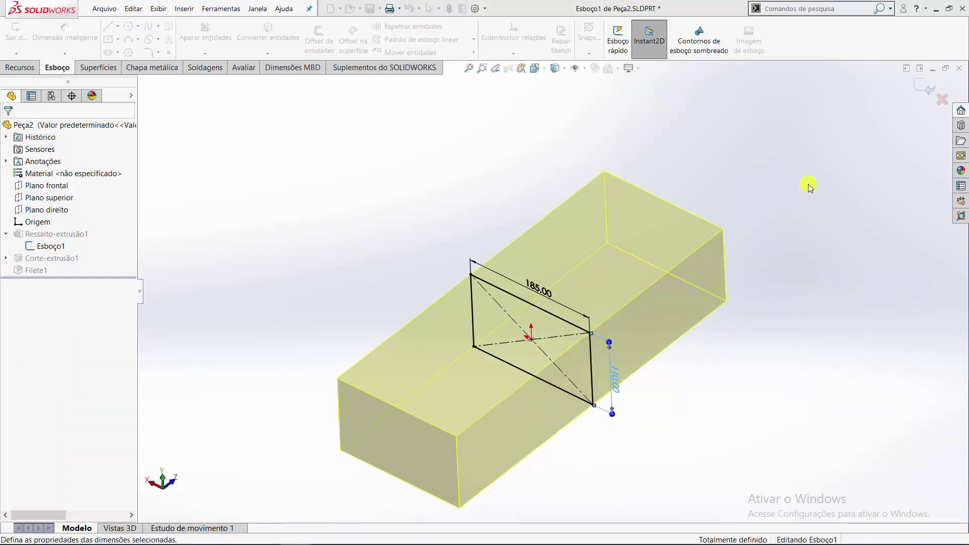
{"action": "left_click", "coordinate": [924, 92]}
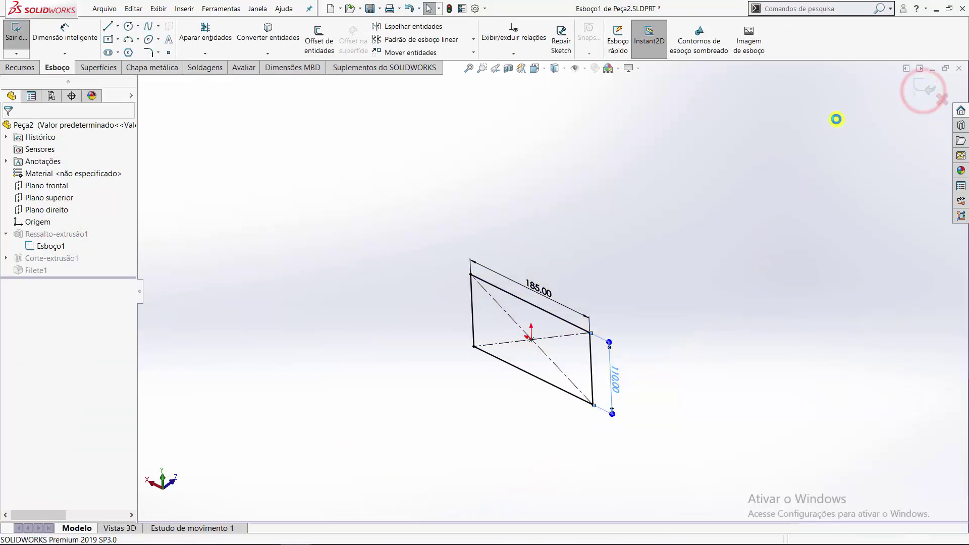
Switch back to Montagem4 and accept the rebuild prompt.
{"action": "left_click", "coordinate": [261, 9]}
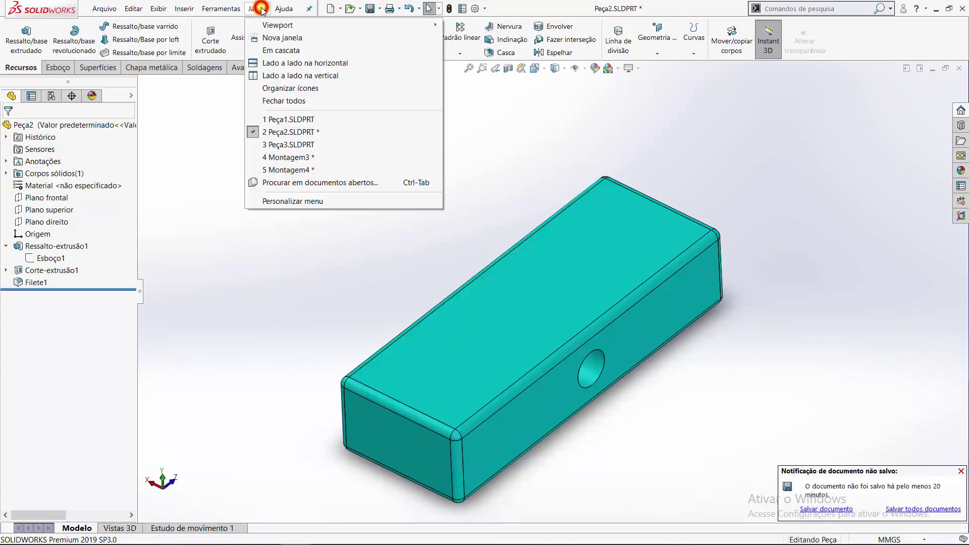
{"action": "left_click", "coordinate": [287, 170]}
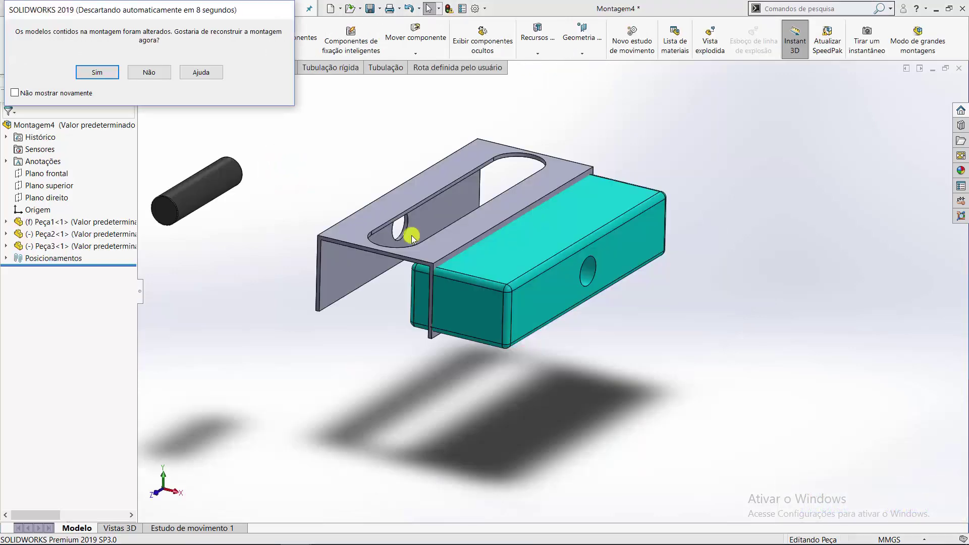
{"action": "left_click", "coordinate": [98, 72]}
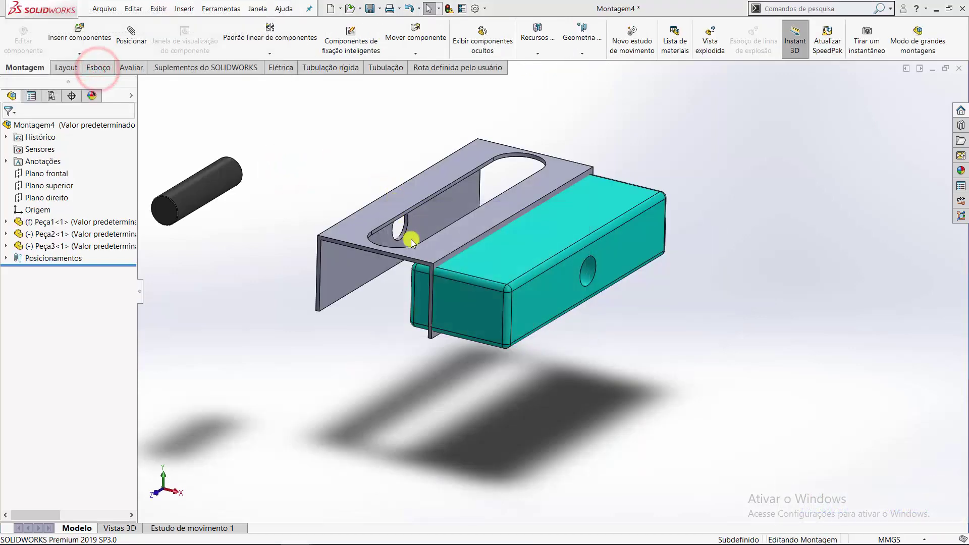
Orbit the assembly, start a new mate, and expand Posicionamentos avançados.
{"action": "mouse_move", "coordinate": [370, 231]}
{"action": "middle_mouse_down"}
{"action": "mouse_move", "coordinate": [419, 239]}
{"action": "mouse_move", "coordinate": [476, 271]}
{"action": "mouse_move", "coordinate": [364, 202]}
{"action": "mouse_move", "coordinate": [384, 217]}
{"action": "mouse_move", "coordinate": [431, 312]}
{"action": "mouse_move", "coordinate": [407, 318]}
{"action": "mouse_move", "coordinate": [396, 305]}
{"action": "mouse_move", "coordinate": [385, 319]}
{"action": "mouse_move", "coordinate": [430, 242]}
{"action": "mouse_move", "coordinate": [492, 224]}
{"action": "middle_mouse_up"}
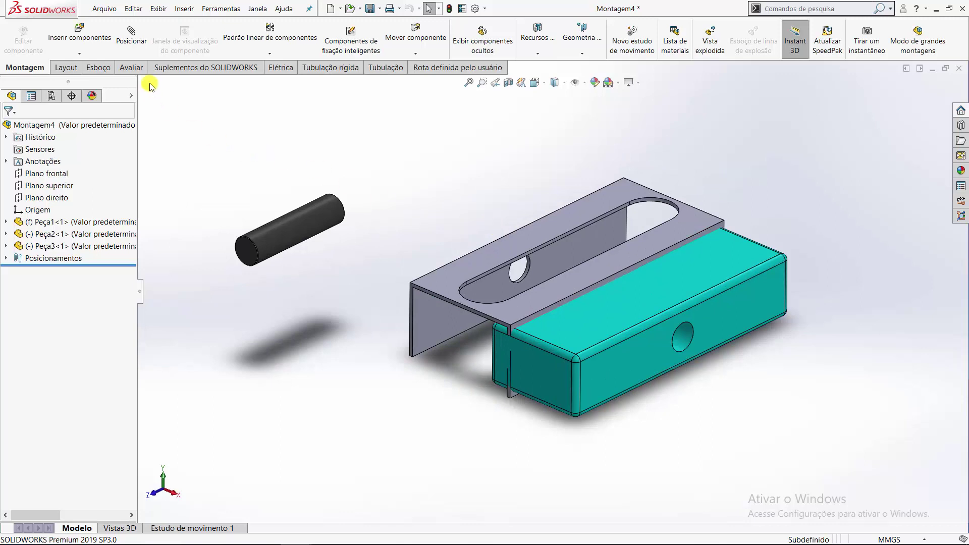
{"action": "left_click", "coordinate": [139, 48]}
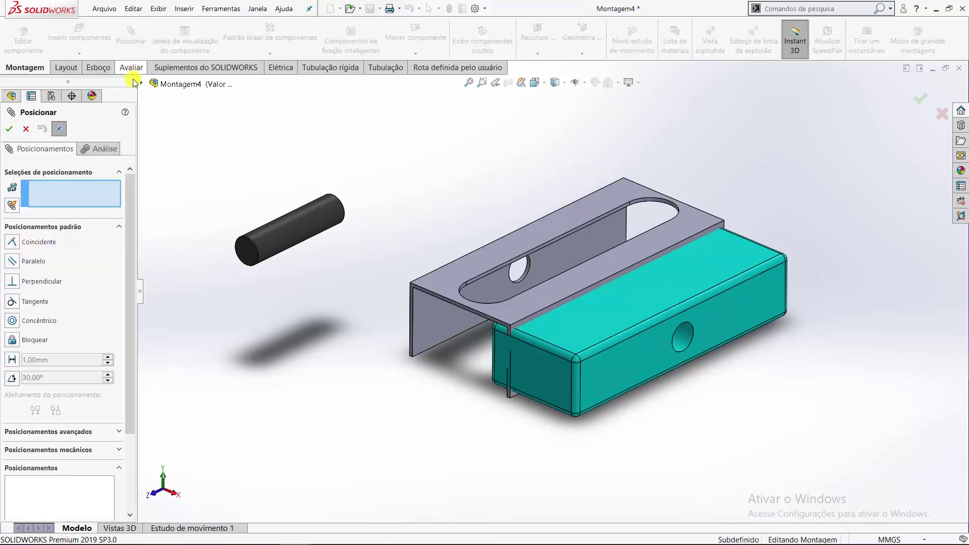
{"action": "left_click", "coordinate": [118, 434]}
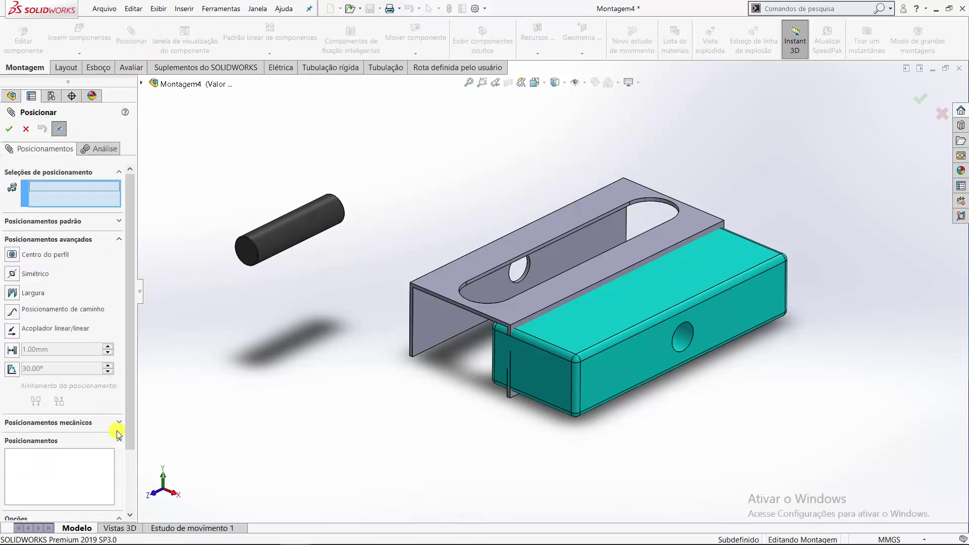
{"action": "left_click", "coordinate": [119, 239]}
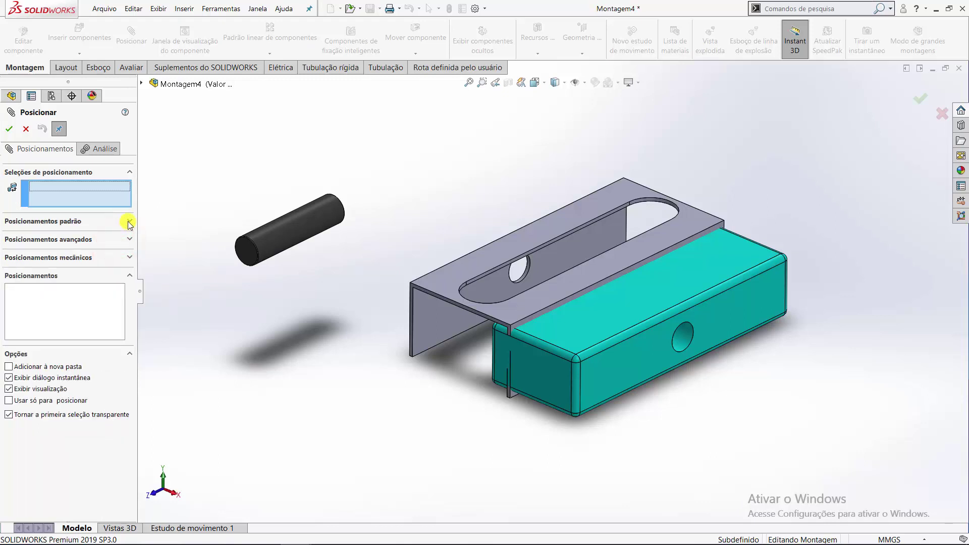
{"action": "left_click", "coordinate": [127, 221]}
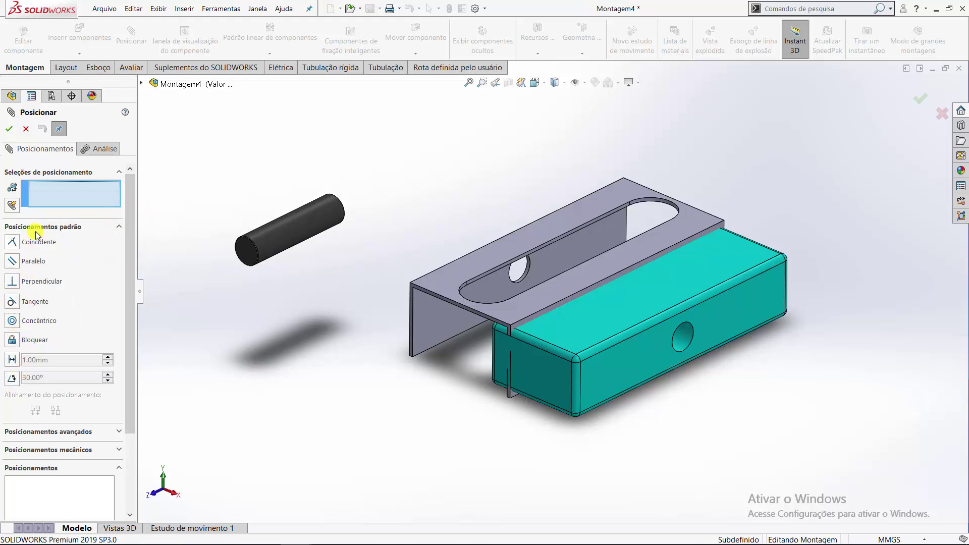
{"action": "left_click", "coordinate": [119, 432]}
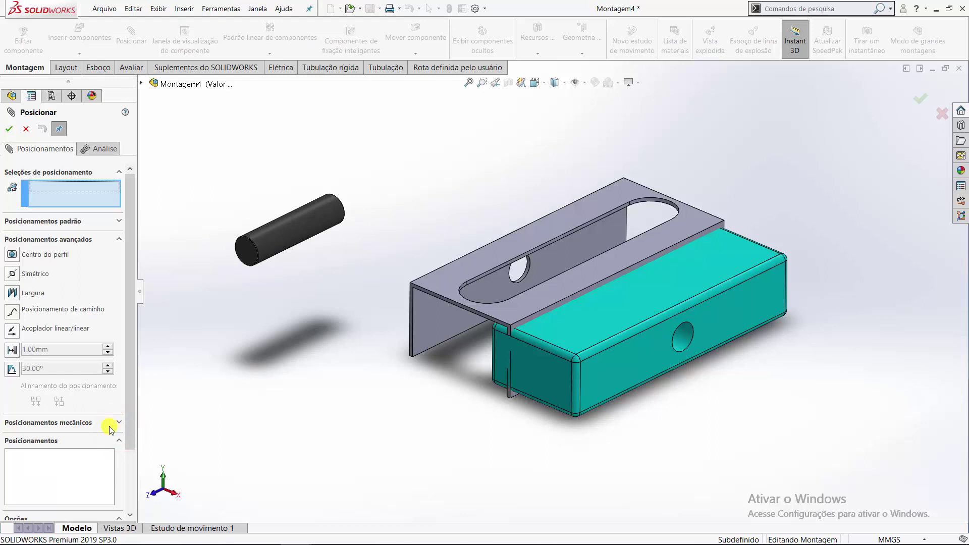
Add a Largura width mate using the box's two side faces and the bracket's two walls.
{"action": "left_click", "coordinate": [11, 293]}
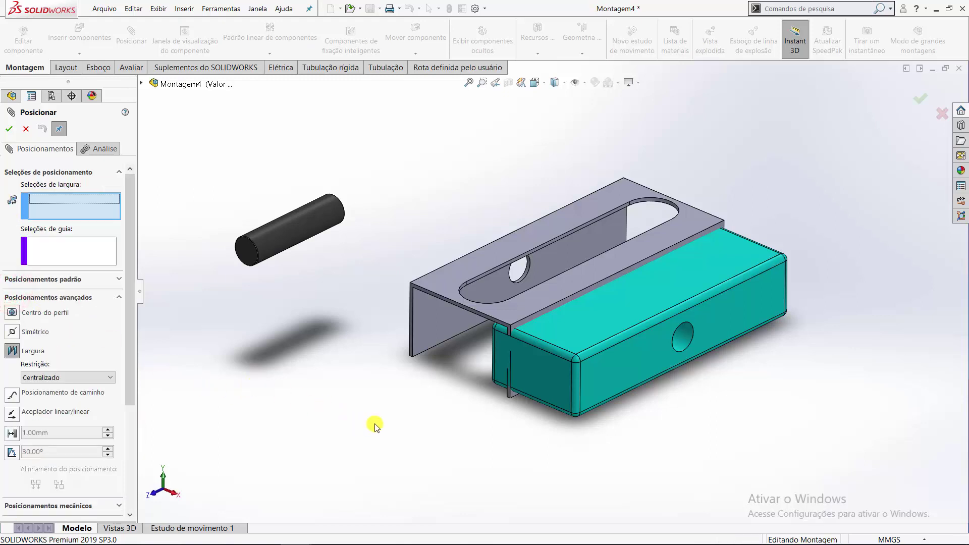
{"action": "mouse_move", "coordinate": [374, 424]}
{"action": "middle_mouse_down"}
{"action": "mouse_move", "coordinate": [427, 411]}
{"action": "mouse_move", "coordinate": [438, 424]}
{"action": "middle_mouse_up"}
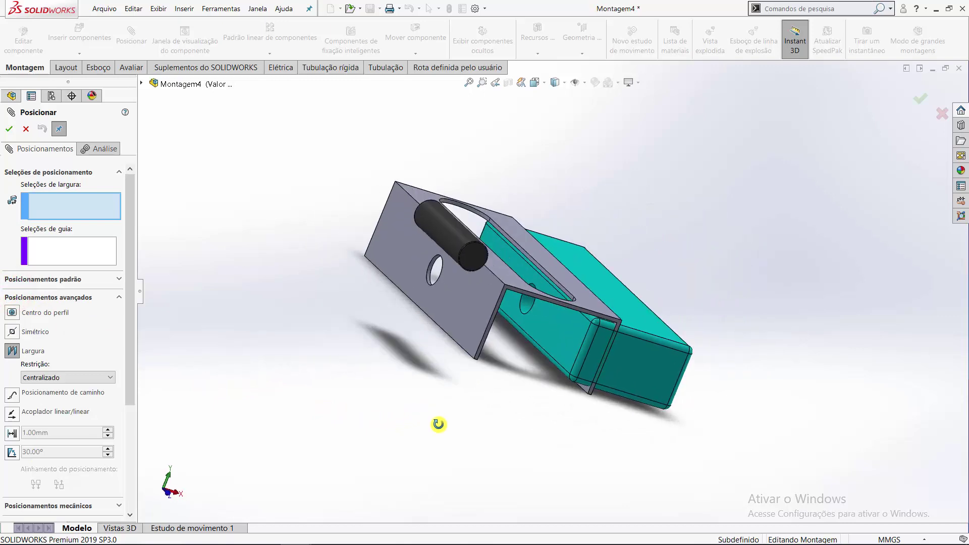
{"action": "left_click", "coordinate": [551, 342]}
{"action": "middle_click_drag", "start_coordinate": [492, 468], "coordinate": [407, 450]}
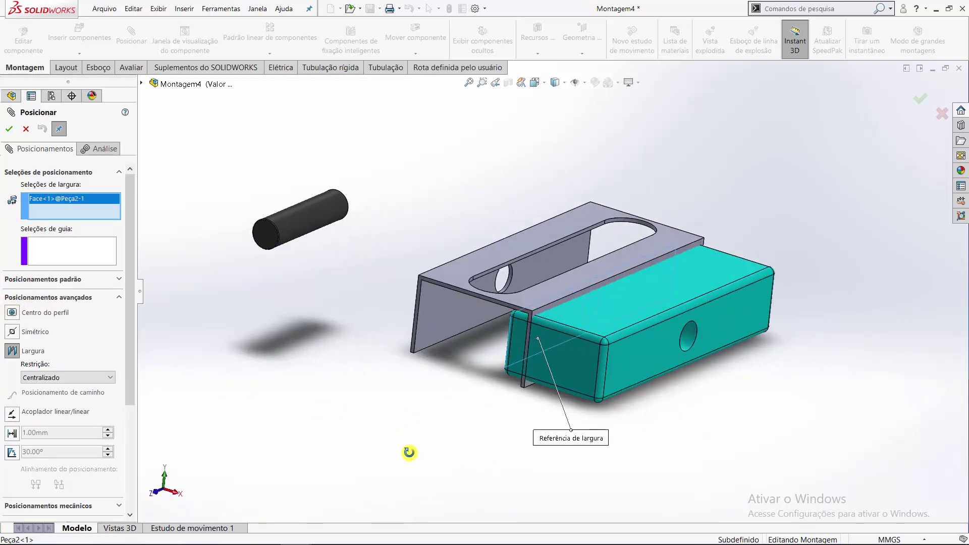
{"action": "left_click", "coordinate": [612, 373]}
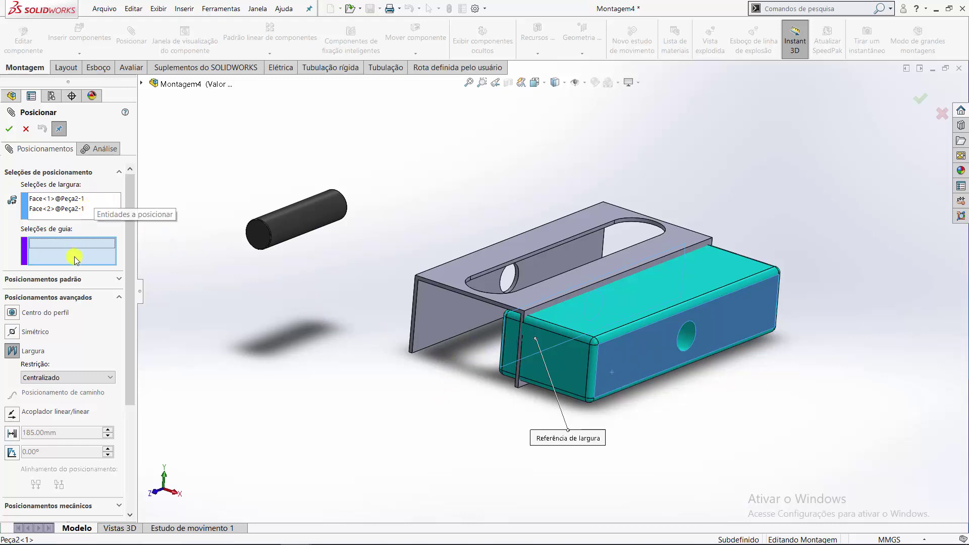
{"action": "scroll", "coordinate": [445, 354], "scroll_direction": "down", "scroll_amount": 3}
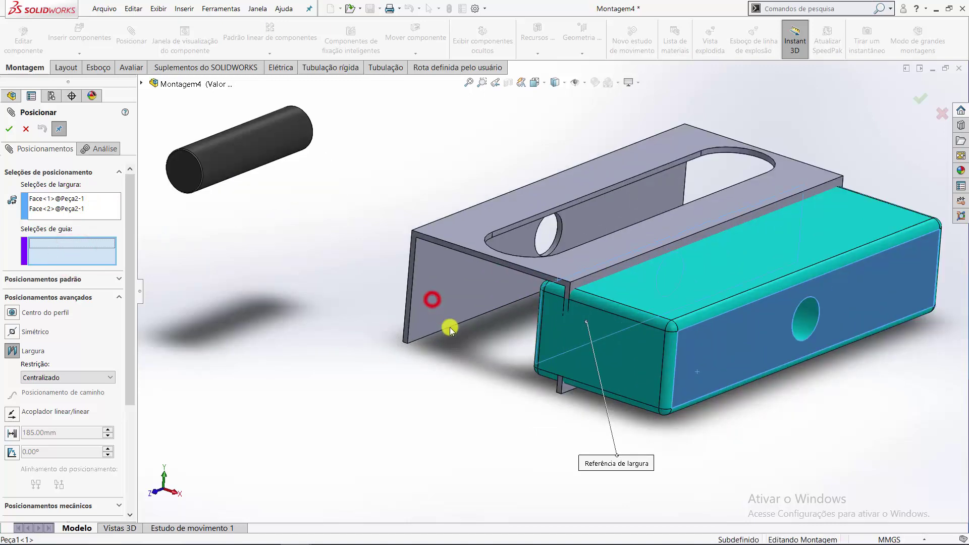
{"action": "mouse_move", "coordinate": [450, 354]}
{"action": "middle_mouse_down"}
{"action": "mouse_move", "coordinate": [477, 340]}
{"action": "mouse_move", "coordinate": [584, 342]}
{"action": "middle_mouse_up"}
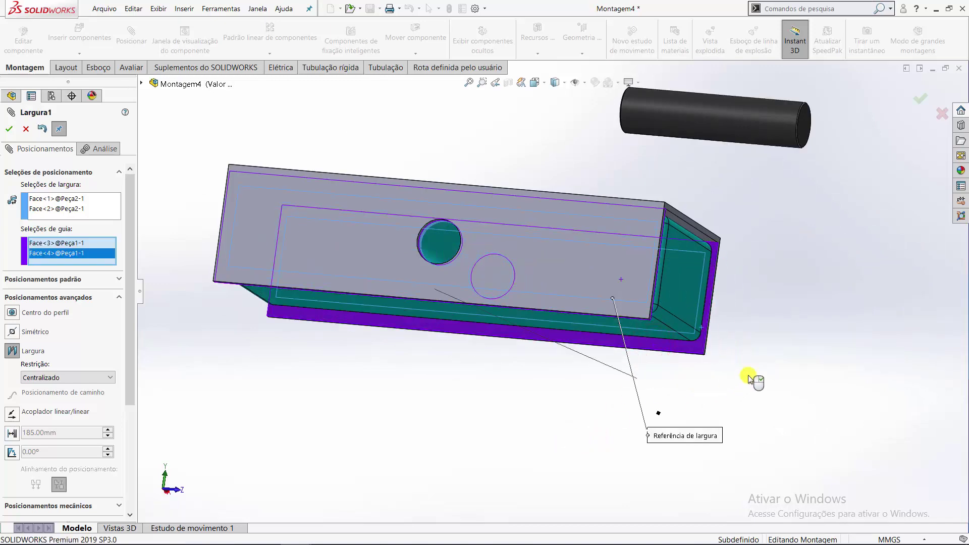
{"action": "mouse_move", "coordinate": [724, 375]}
{"action": "middle_mouse_down"}
{"action": "mouse_move", "coordinate": [649, 373]}
{"action": "mouse_move", "coordinate": [600, 394]}
{"action": "middle_mouse_up"}
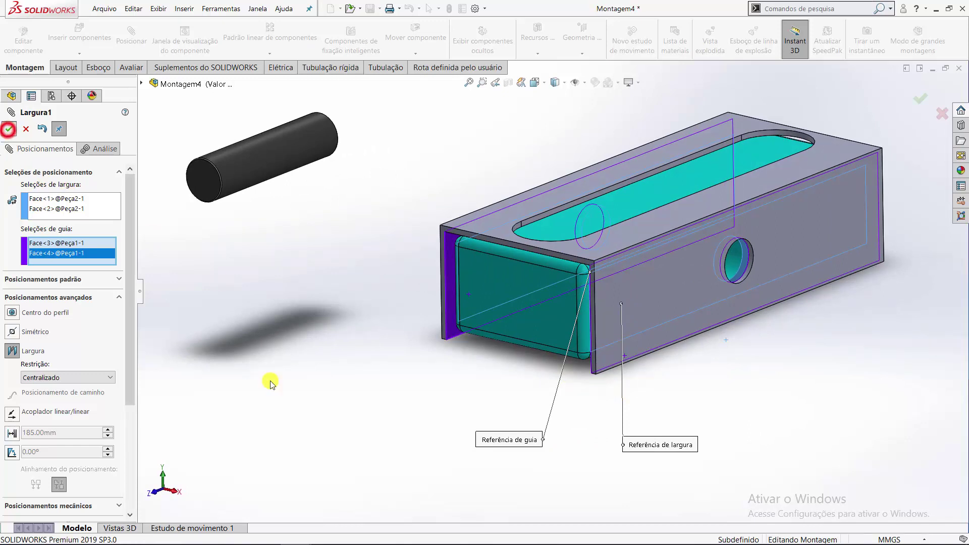
{"action": "key", "text": "Return"}
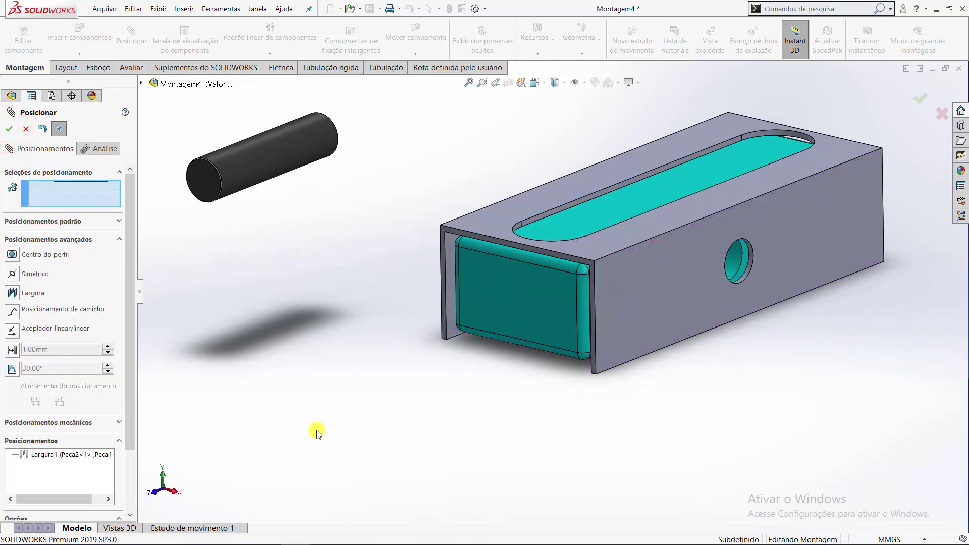
Test the box's remaining freedom, then mate the black pin concentric with the block's hole.
{"action": "left_click", "coordinate": [517, 302]}
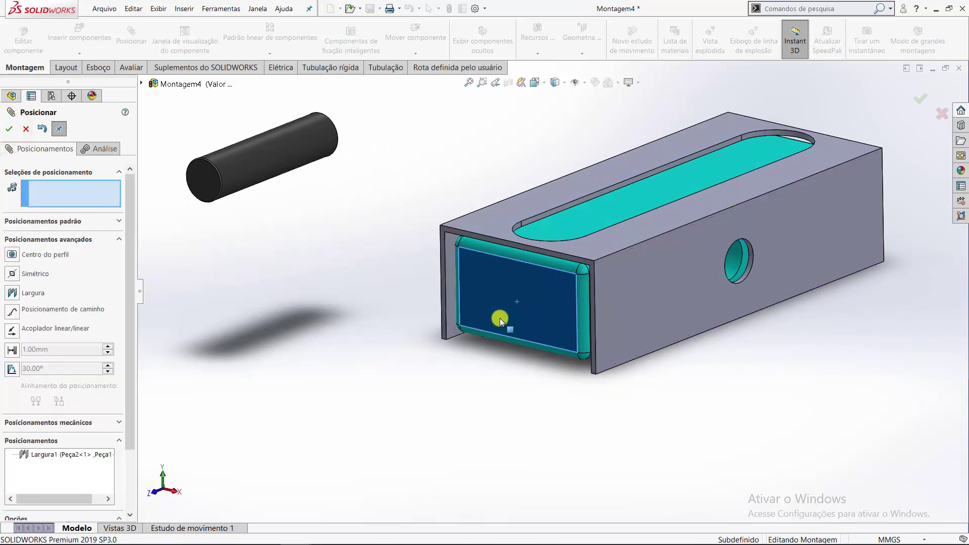
{"action": "mouse_move", "coordinate": [500, 319]}
{"action": "left_mouse_down"}
{"action": "mouse_move", "coordinate": [404, 295]}
{"action": "mouse_move", "coordinate": [494, 113]}
{"action": "mouse_move", "coordinate": [552, 37]}
{"action": "mouse_move", "coordinate": [460, 263]}
{"action": "mouse_move", "coordinate": [446, 324]}
{"action": "left_mouse_up"}
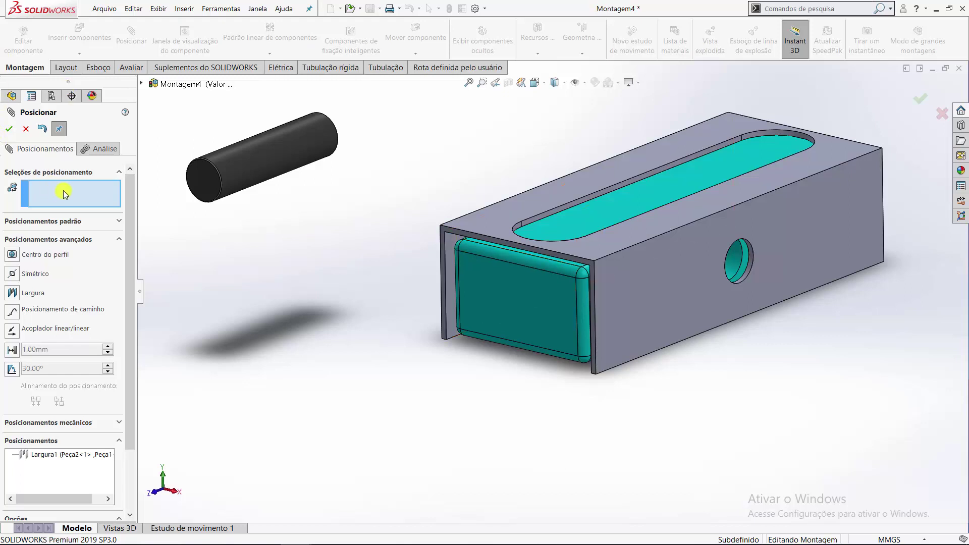
{"action": "left_click", "coordinate": [252, 160]}
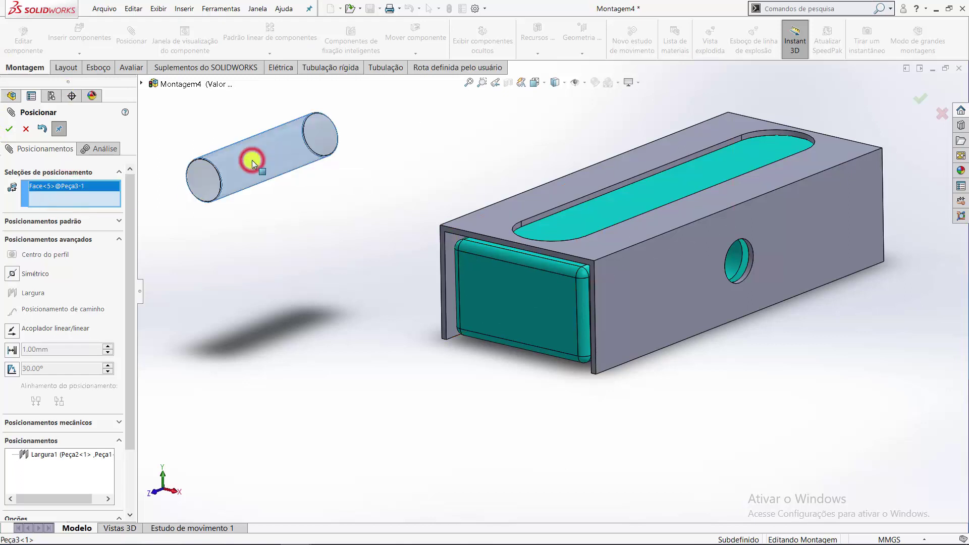
{"action": "left_click", "coordinate": [118, 222]}
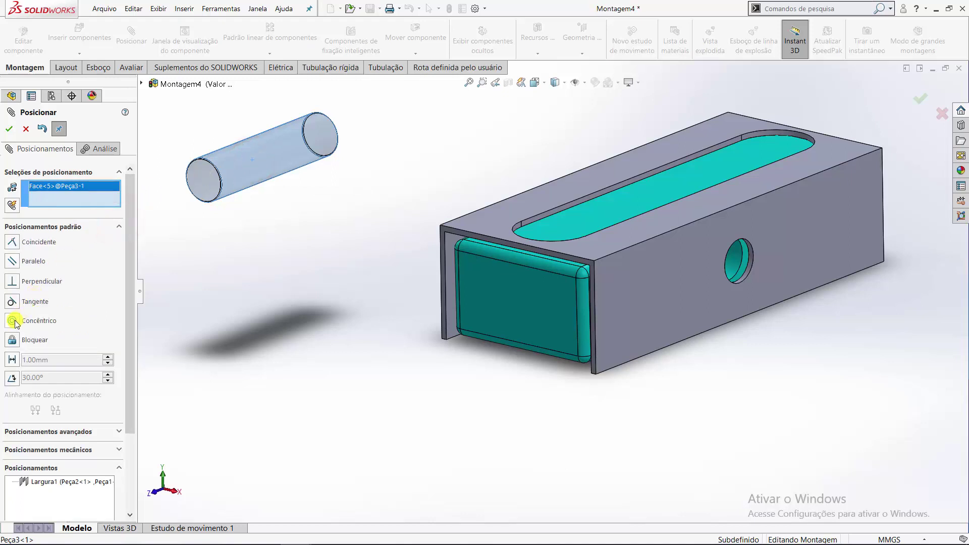
{"action": "left_click", "coordinate": [13, 321]}
{"action": "left_click", "coordinate": [733, 261]}
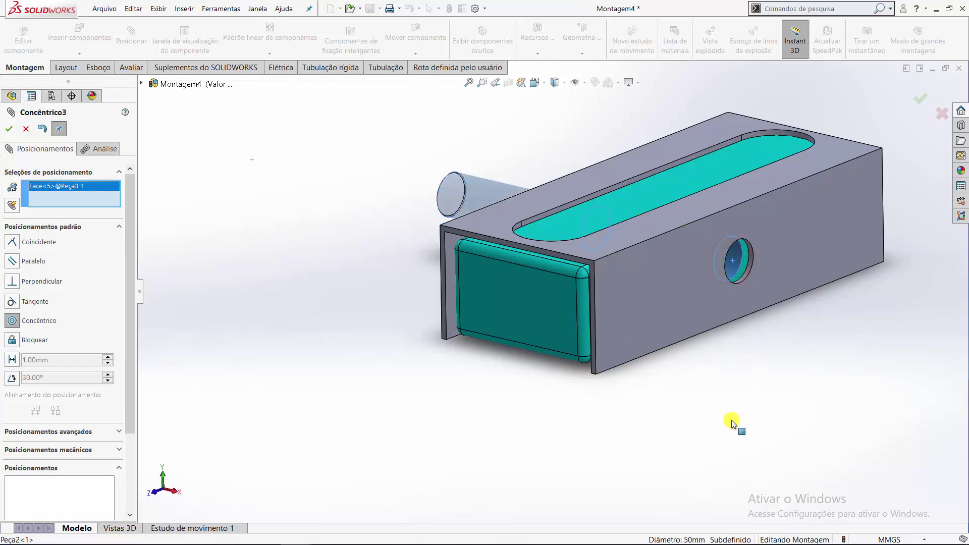
{"action": "left_click", "coordinate": [872, 439]}
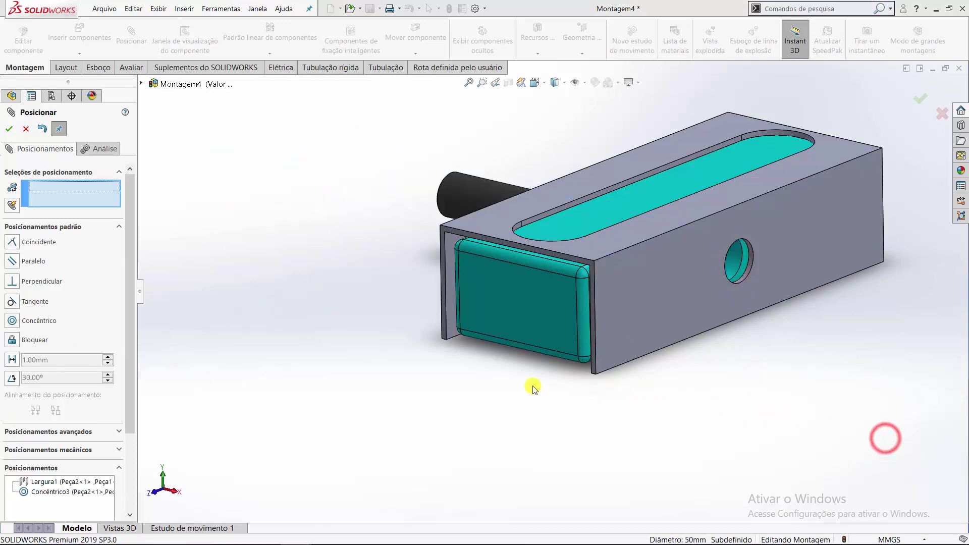
Choose the advanced Width mate and select both end faces of the black cylinder.
{"action": "mouse_move", "coordinate": [459, 368]}
{"action": "middle_mouse_down"}
{"action": "mouse_move", "coordinate": [627, 426]}
{"action": "mouse_move", "coordinate": [381, 368]}
{"action": "mouse_move", "coordinate": [539, 390]}
{"action": "mouse_move", "coordinate": [526, 400]}
{"action": "mouse_move", "coordinate": [526, 383]}
{"action": "middle_mouse_up"}
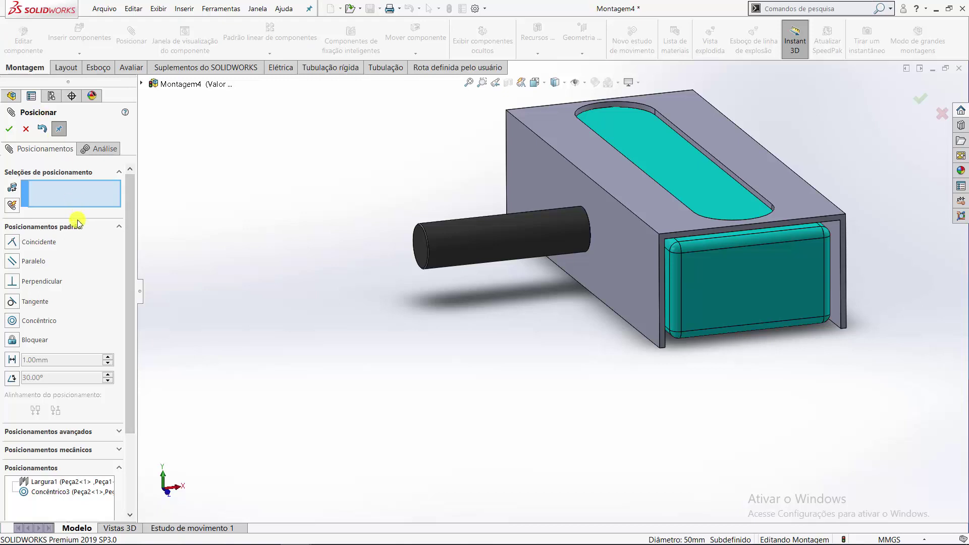
{"action": "left_click", "coordinate": [119, 227]}
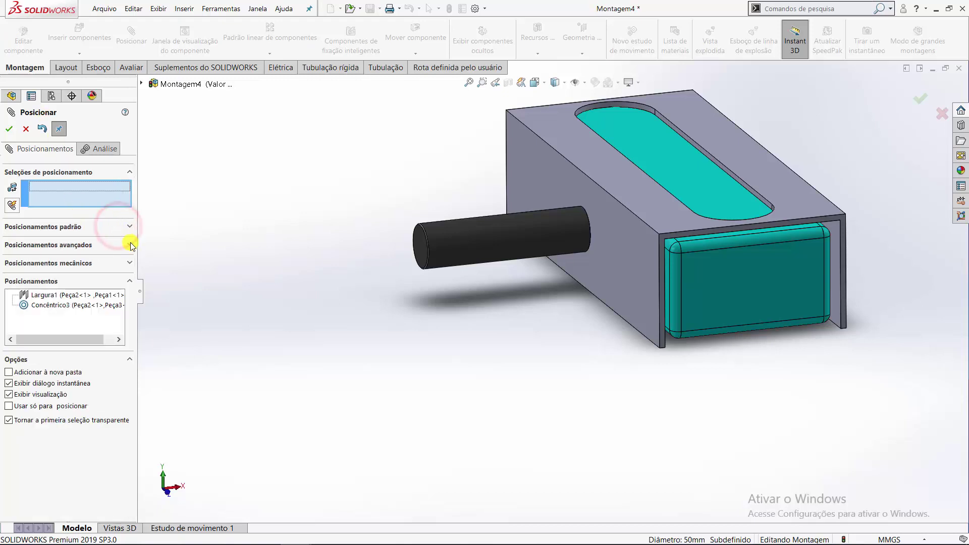
{"action": "left_click", "coordinate": [131, 246]}
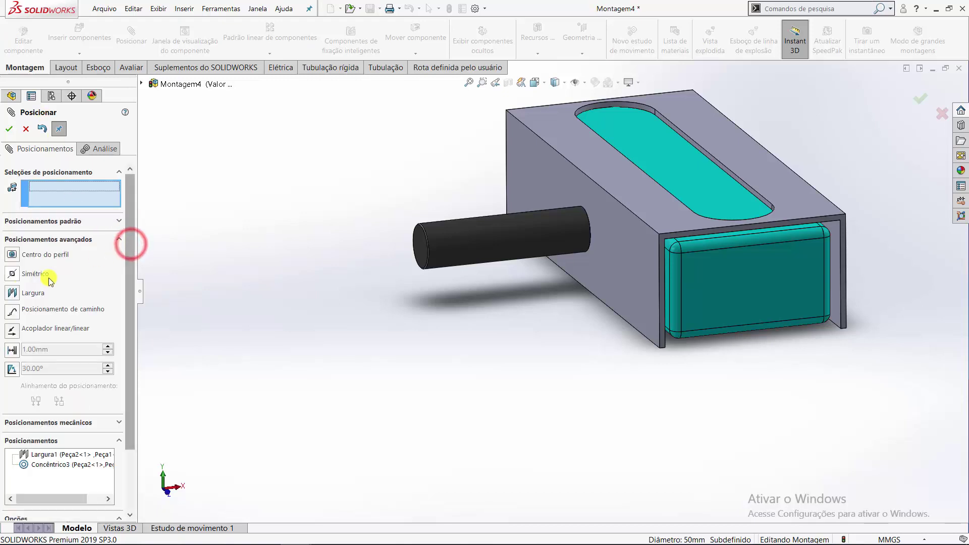
{"action": "left_click", "coordinate": [12, 299]}
{"action": "left_click_drag", "start_coordinate": [459, 250], "coordinate": [316, 278]}
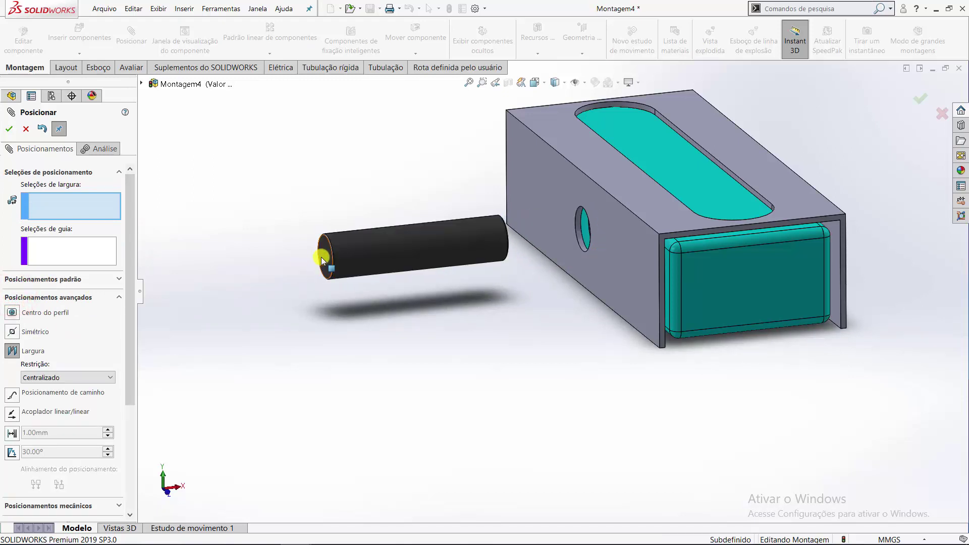
{"action": "left_click", "coordinate": [323, 257]}
{"action": "middle_click_drag", "start_coordinate": [380, 313], "coordinate": [319, 326]}
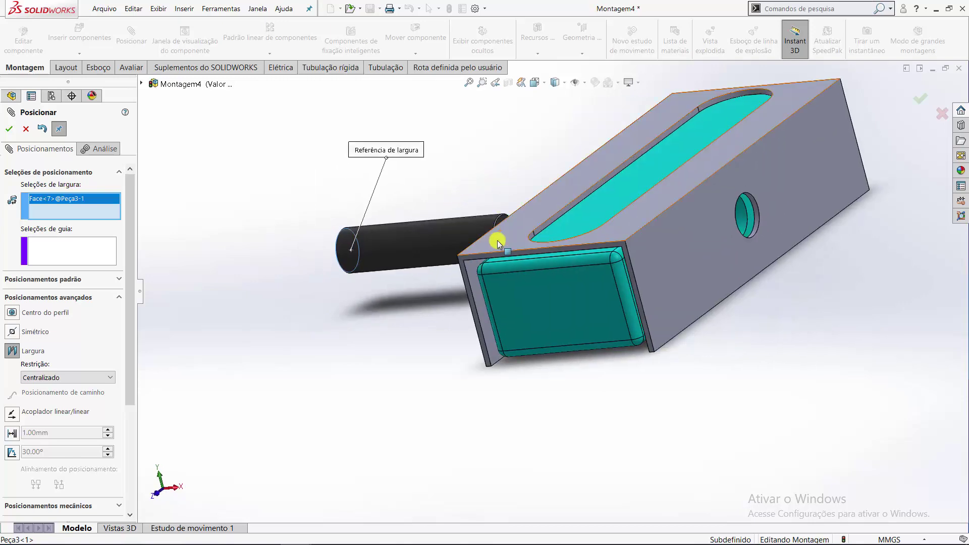
{"action": "scroll", "coordinate": [513, 221], "scroll_direction": "down", "scroll_amount": 5}
{"action": "left_click", "coordinate": [548, 197]}
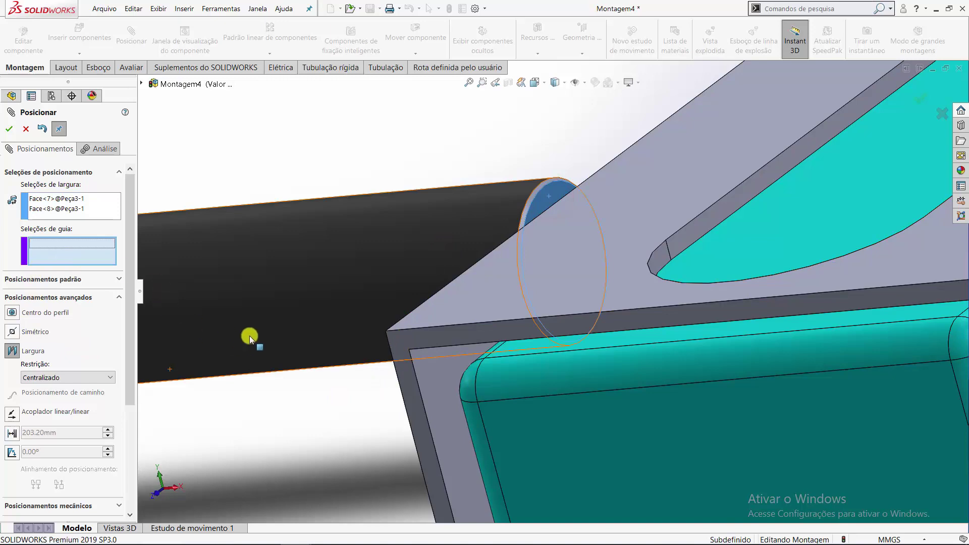
Select both block side faces as guides and accept the centred Largura2 width mate.
{"action": "mouse_move", "coordinate": [249, 337]}
{"action": "middle_mouse_down"}
{"action": "mouse_move", "coordinate": [275, 415]}
{"action": "mouse_move", "coordinate": [366, 373]}
{"action": "middle_mouse_up"}
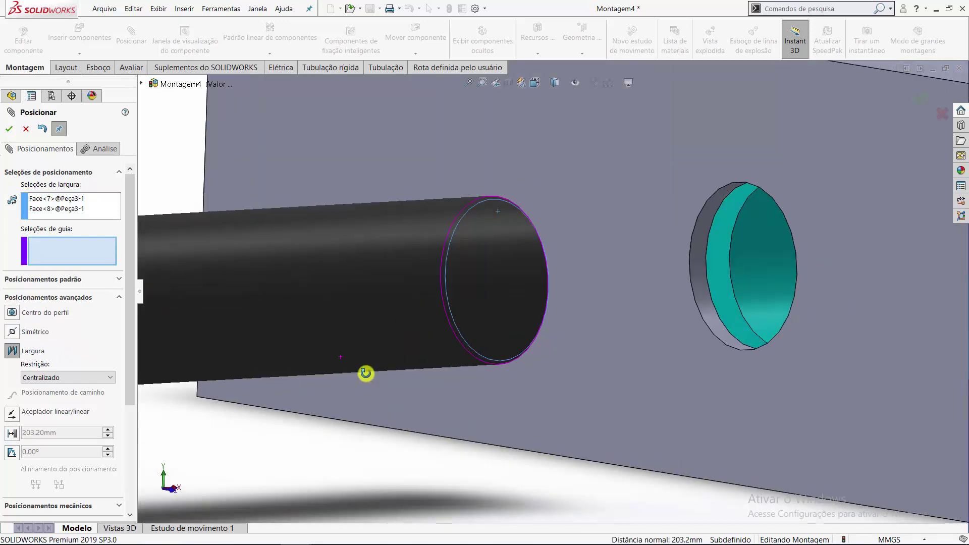
{"action": "left_click", "coordinate": [643, 412]}
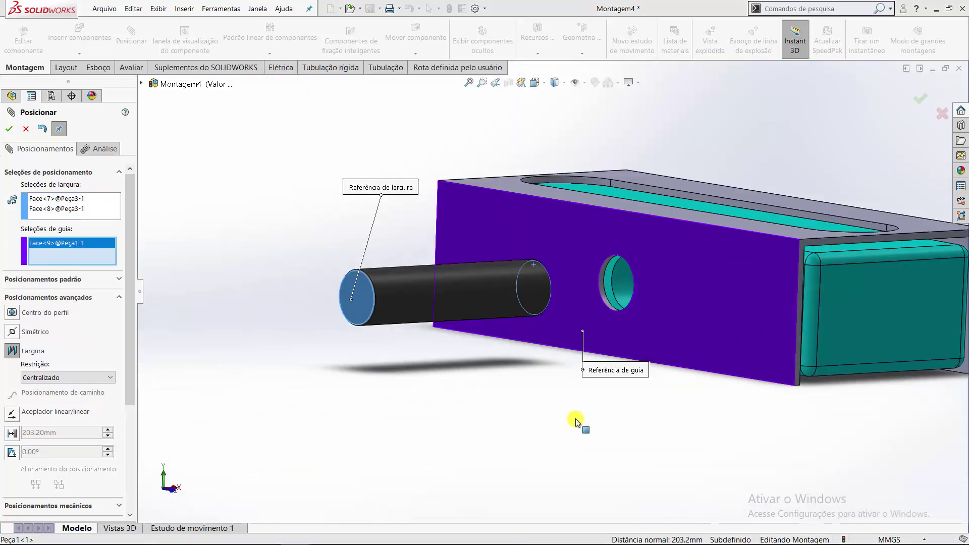
{"action": "mouse_move", "coordinate": [575, 419]}
{"action": "middle_mouse_down"}
{"action": "mouse_move", "coordinate": [484, 423]}
{"action": "mouse_move", "coordinate": [439, 454]}
{"action": "mouse_move", "coordinate": [515, 417]}
{"action": "middle_mouse_up"}
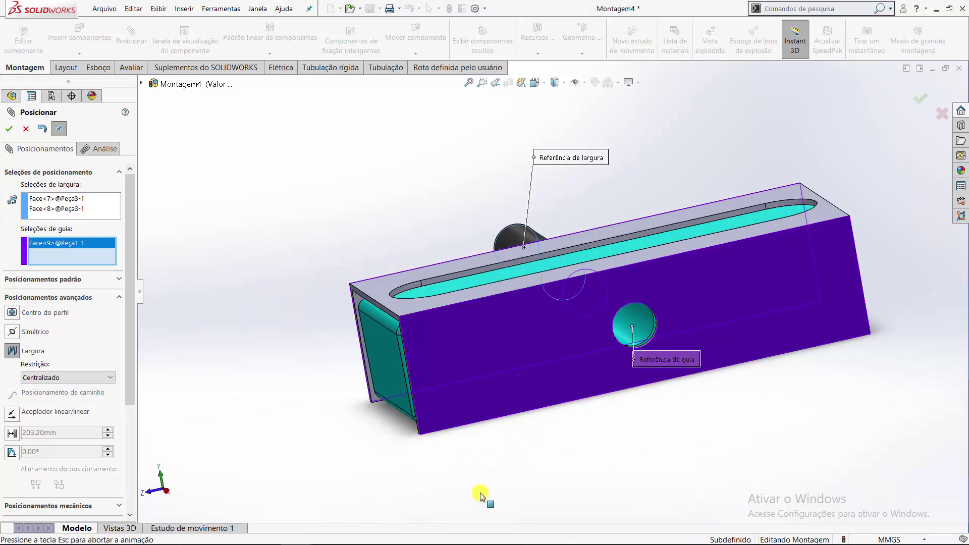
{"action": "left_click", "coordinate": [593, 339]}
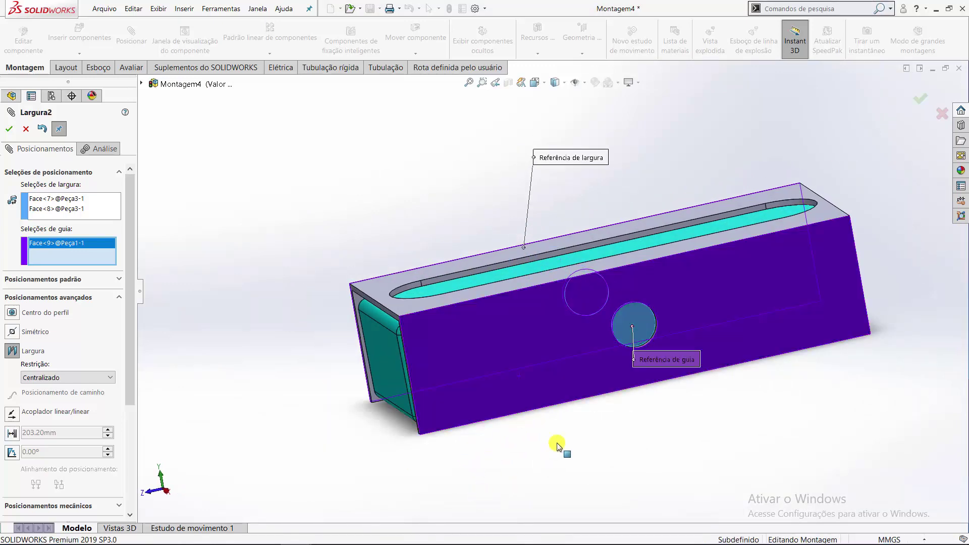
{"action": "left_click", "coordinate": [8, 132]}
Close the mate panel and return to the assembly's feature tree.
{"action": "mouse_move", "coordinate": [494, 381]}
{"action": "middle_mouse_down"}
{"action": "mouse_move", "coordinate": [513, 368]}
{"action": "mouse_move", "coordinate": [617, 353]}
{"action": "mouse_move", "coordinate": [484, 377]}
{"action": "mouse_move", "coordinate": [505, 472]}
{"action": "mouse_move", "coordinate": [629, 417]}
{"action": "middle_mouse_up"}
{"action": "scroll", "coordinate": [619, 355], "scroll_direction": "down", "scroll_amount": 3}
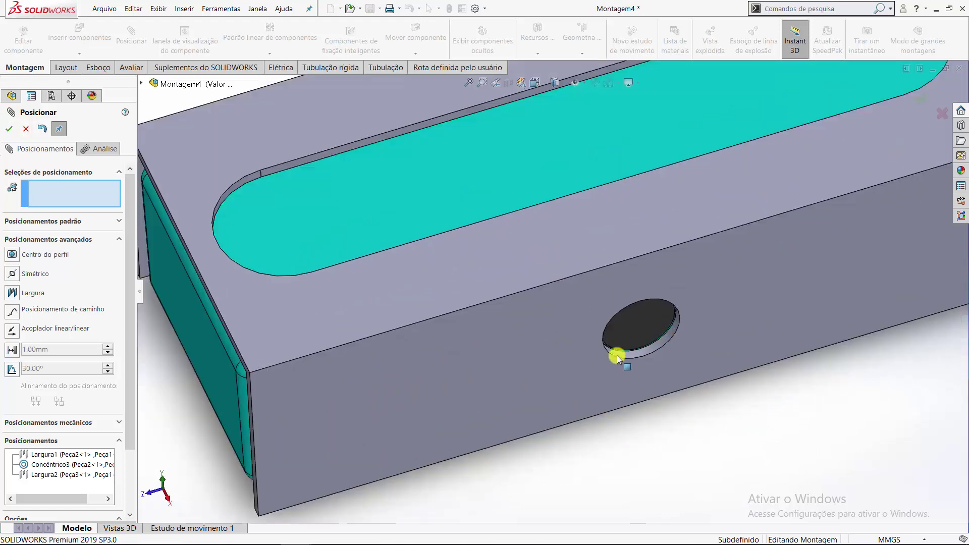
{"action": "scroll", "coordinate": [622, 350], "scroll_direction": "down", "scroll_amount": 3}
{"action": "scroll", "coordinate": [622, 352], "scroll_direction": "down", "scroll_amount": 1}
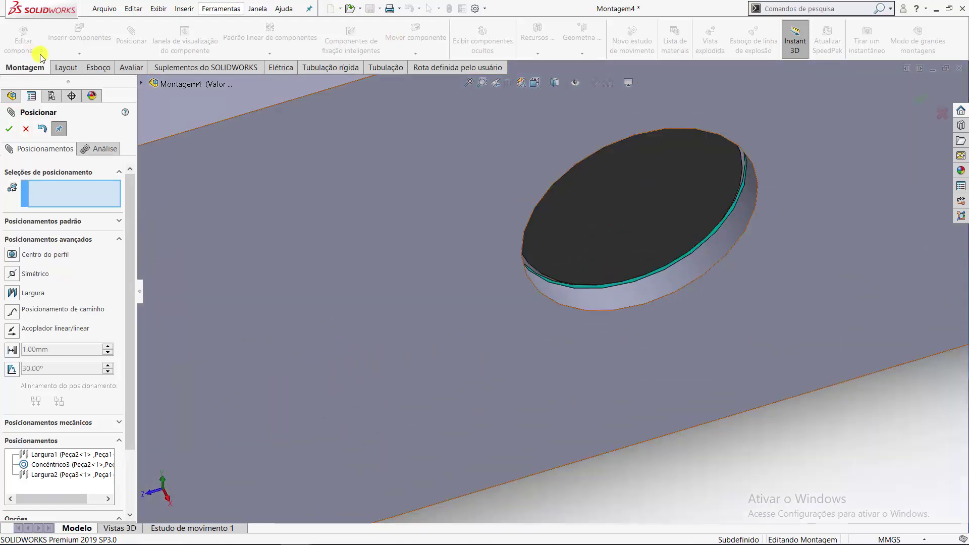
{"action": "left_click", "coordinate": [25, 130]}
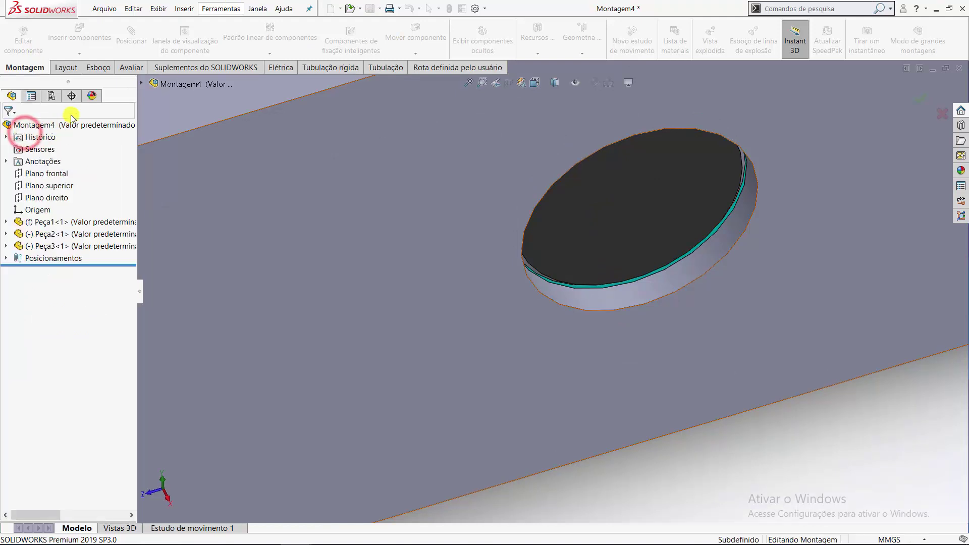
{"action": "left_click", "coordinate": [256, 10]}
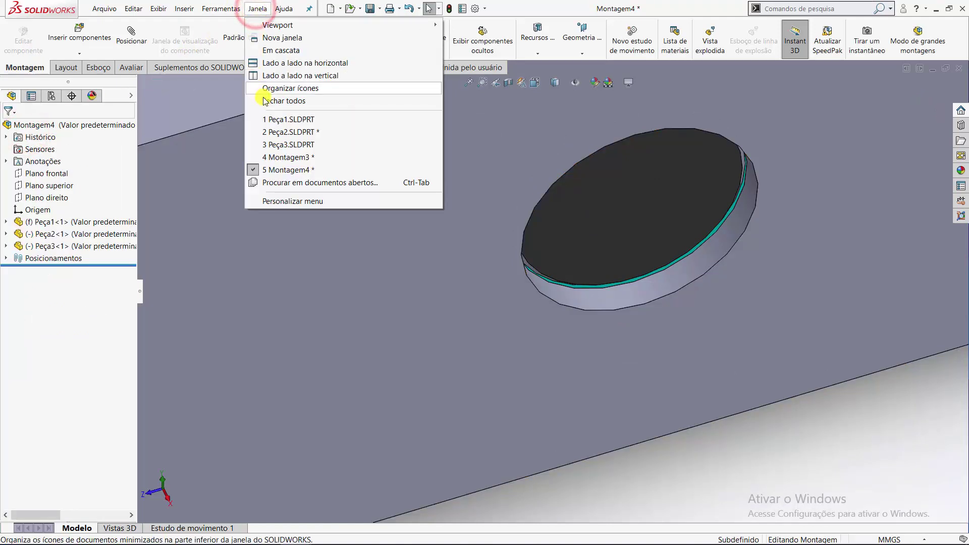
In Peça3, change the Ressalto-extrusão1 depth from 203.20 mm to 250 mm.
{"action": "left_click", "coordinate": [289, 144]}
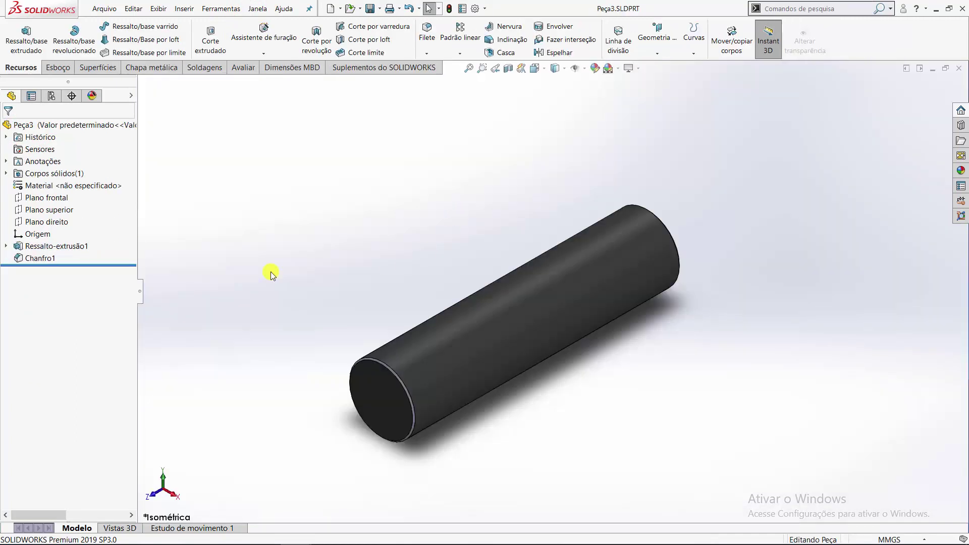
{"action": "left_click", "coordinate": [35, 246]}
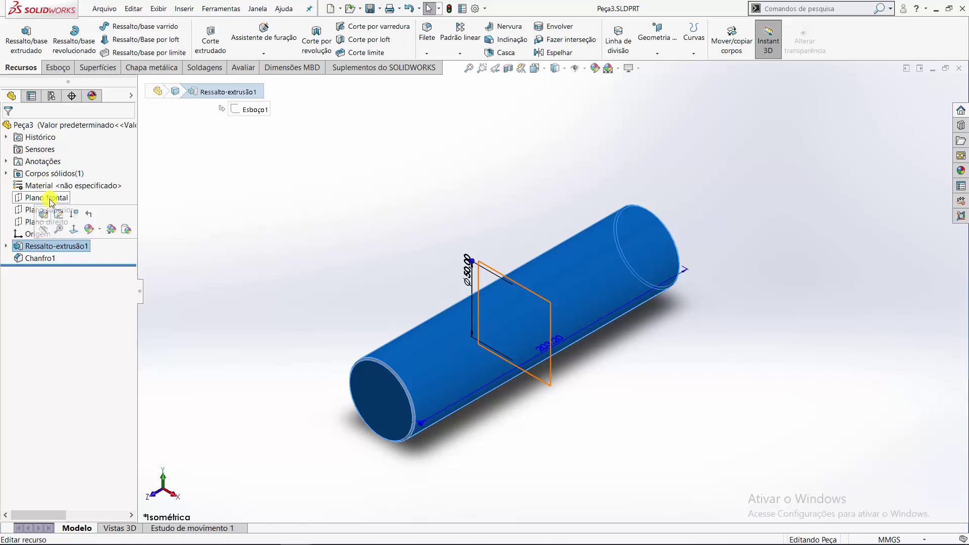
{"action": "left_click", "coordinate": [44, 214]}
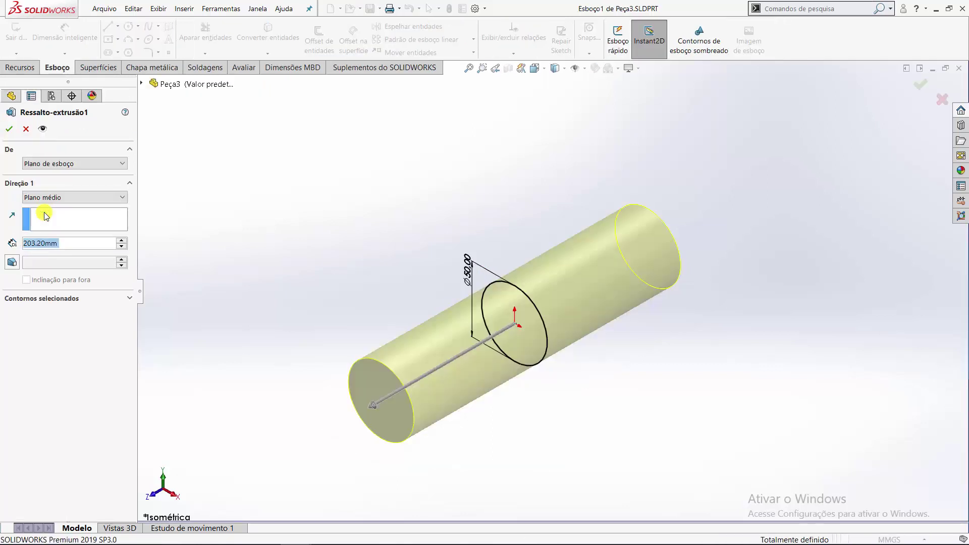
{"action": "type", "text": "250"}
{"action": "key", "text": "Return"}
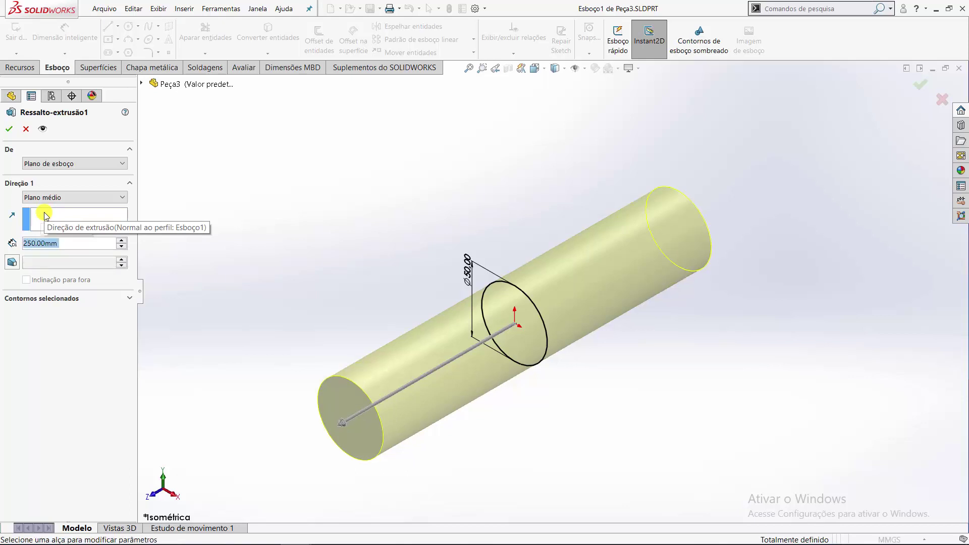
{"action": "left_click", "coordinate": [10, 130]}
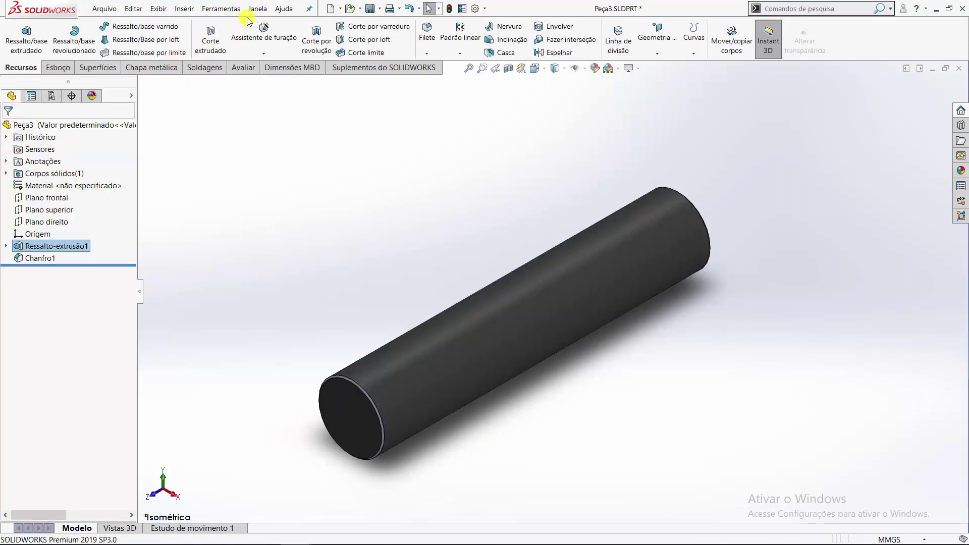
Switch back to Montagem4, accept the rebuild, and inspect the lengthened pin in the box.
{"action": "left_click", "coordinate": [262, 5]}
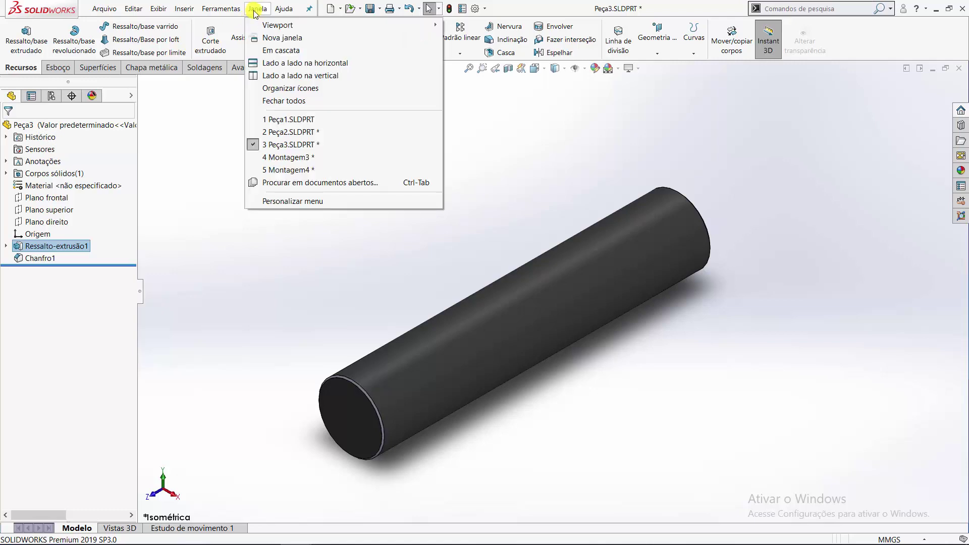
{"action": "left_click", "coordinate": [291, 170]}
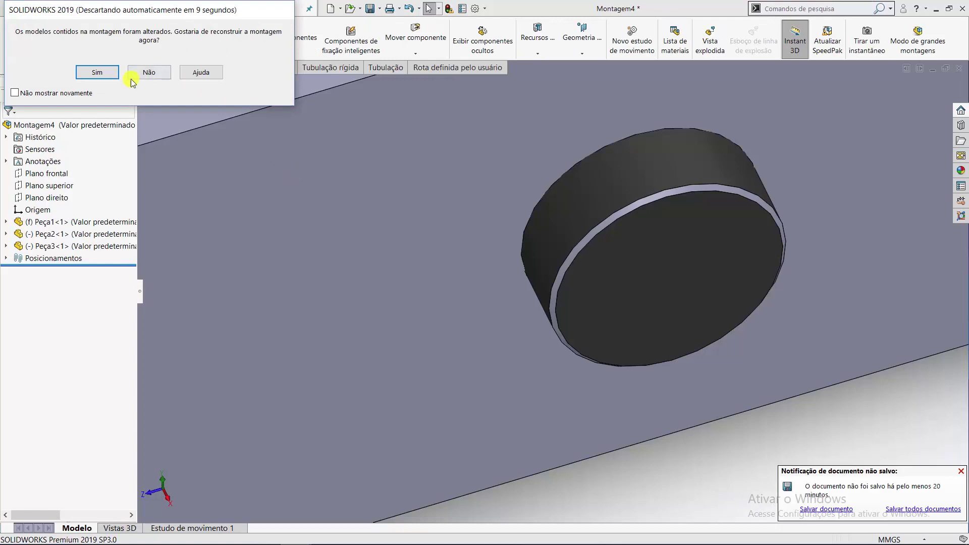
{"action": "left_click", "coordinate": [90, 74]}
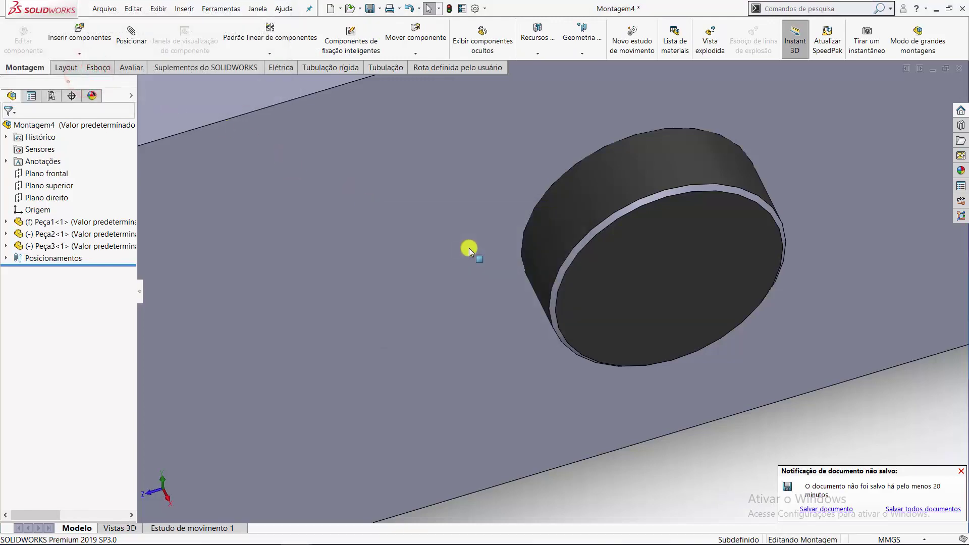
{"action": "scroll", "coordinate": [469, 247], "scroll_direction": "up", "scroll_amount": 5}
{"action": "scroll", "coordinate": [477, 226], "scroll_direction": "up", "scroll_amount": 5}
{"action": "mouse_move", "coordinate": [474, 241]}
{"action": "middle_mouse_down"}
{"action": "mouse_move", "coordinate": [540, 231]}
{"action": "mouse_move", "coordinate": [617, 251]}
{"action": "mouse_move", "coordinate": [494, 228]}
{"action": "middle_mouse_up"}
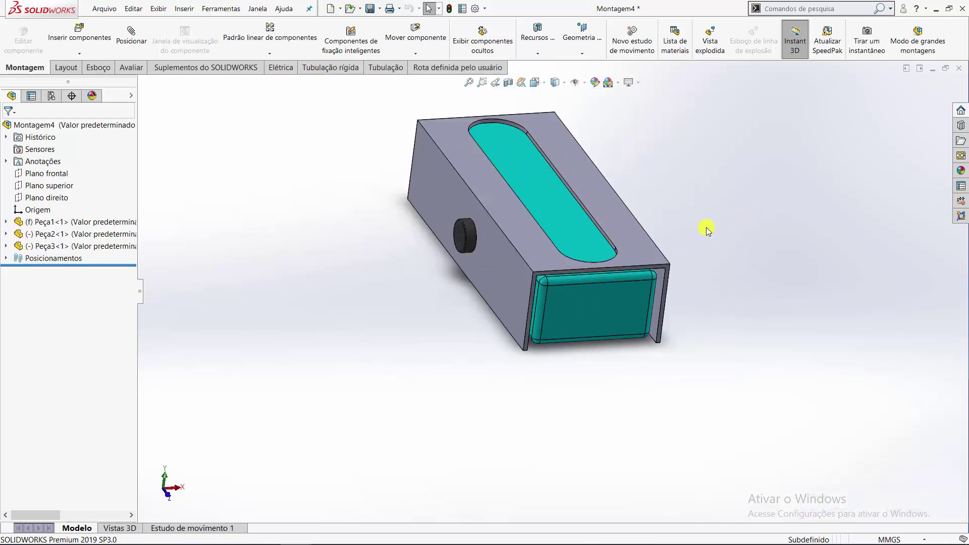
{"action": "mouse_move", "coordinate": [707, 230]}
{"action": "middle_mouse_down"}
{"action": "mouse_move", "coordinate": [690, 173]}
{"action": "mouse_move", "coordinate": [677, 190]}
{"action": "mouse_move", "coordinate": [746, 160]}
{"action": "mouse_move", "coordinate": [762, 173]}
{"action": "mouse_move", "coordinate": [683, 242]}
{"action": "middle_mouse_up"}
{"action": "scroll", "coordinate": [611, 244], "scroll_direction": "down", "scroll_amount": 2}
{"action": "scroll", "coordinate": [522, 308], "scroll_direction": "down", "scroll_amount": 3}
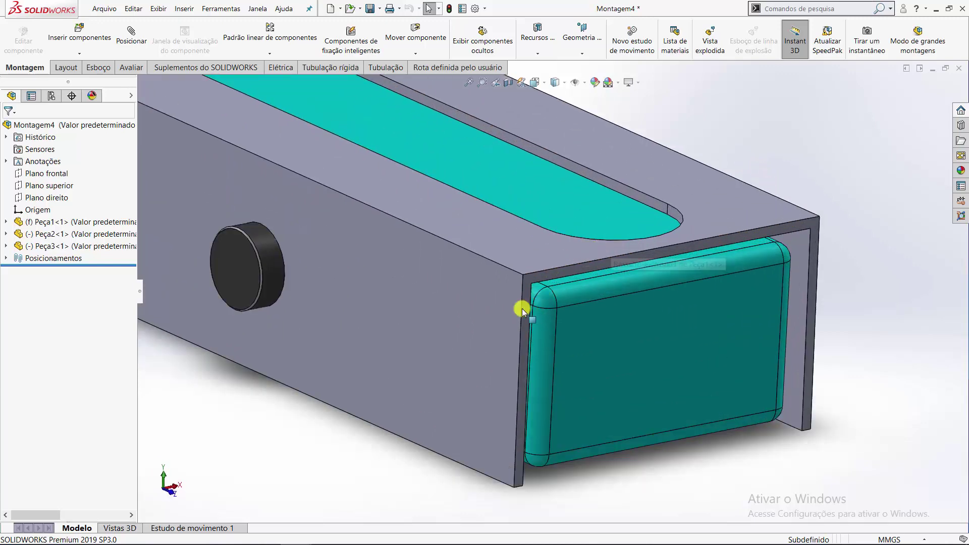
{"action": "mouse_move", "coordinate": [837, 273]}
{"action": "middle_mouse_down"}
{"action": "mouse_move", "coordinate": [798, 246]}
{"action": "mouse_move", "coordinate": [738, 281]}
{"action": "mouse_move", "coordinate": [768, 298]}
{"action": "mouse_move", "coordinate": [774, 264]}
{"action": "mouse_move", "coordinate": [792, 253]}
{"action": "mouse_move", "coordinate": [721, 298]}
{"action": "mouse_move", "coordinate": [660, 298]}
{"action": "mouse_move", "coordinate": [727, 253]}
{"action": "mouse_move", "coordinate": [738, 206]}
{"action": "mouse_move", "coordinate": [767, 210]}
{"action": "mouse_move", "coordinate": [807, 274]}
{"action": "mouse_move", "coordinate": [835, 256]}
{"action": "mouse_move", "coordinate": [779, 210]}
{"action": "mouse_move", "coordinate": [741, 241]}
{"action": "mouse_move", "coordinate": [756, 212]}
{"action": "mouse_move", "coordinate": [717, 163]}
{"action": "middle_mouse_up"}
{"action": "scroll", "coordinate": [742, 286], "scroll_direction": "down", "scroll_amount": 2}
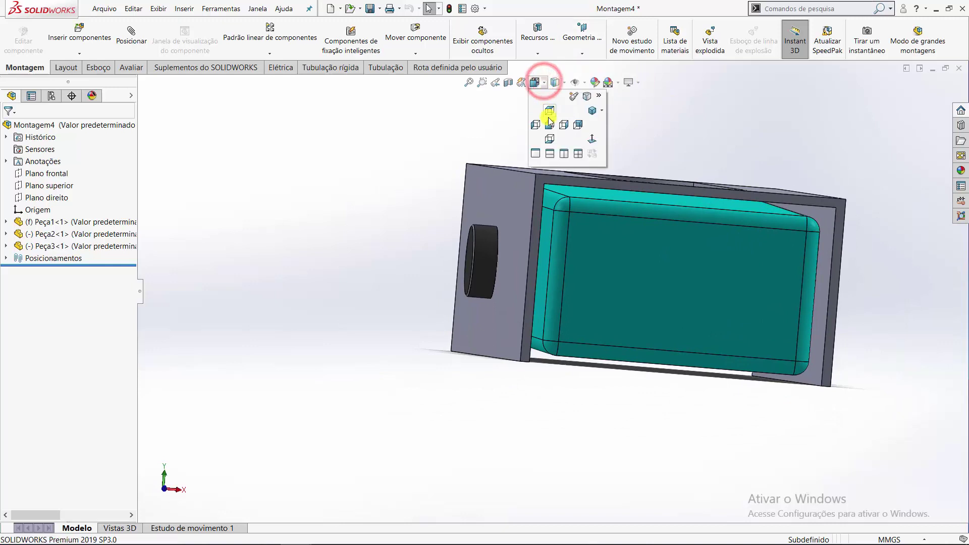
From the Front view, nudge the teal Peça2 part slightly upward in the housing.
{"action": "left_click", "coordinate": [549, 124]}
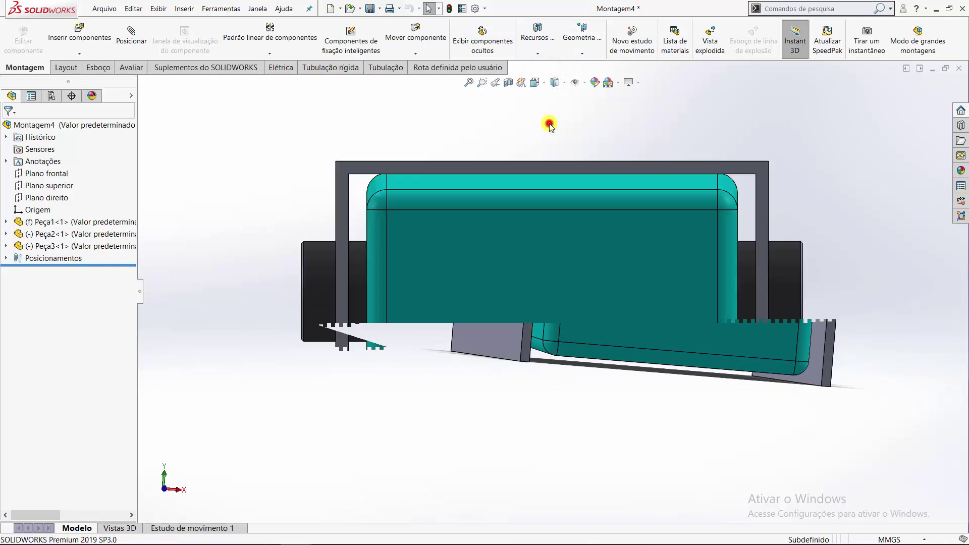
{"action": "left_click", "coordinate": [573, 259]}
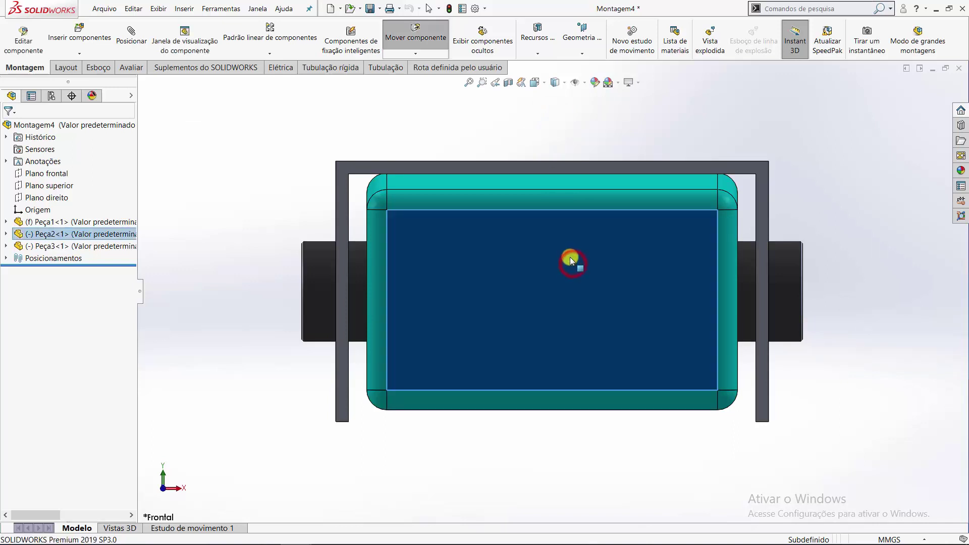
{"action": "left_click_drag", "start_coordinate": [570, 256], "coordinate": [568, 249]}
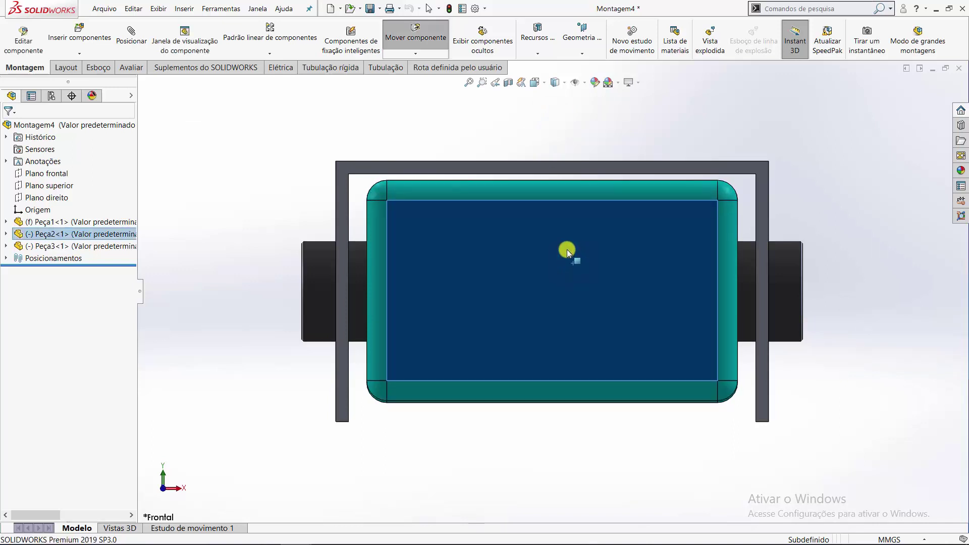
{"action": "mouse_move", "coordinate": [595, 379]}
{"action": "middle_mouse_down"}
{"action": "mouse_move", "coordinate": [562, 398]}
{"action": "mouse_move", "coordinate": [559, 429]}
{"action": "middle_mouse_up"}
{"action": "scroll", "coordinate": [558, 396], "scroll_direction": "up", "scroll_amount": 2}
{"action": "scroll", "coordinate": [537, 279], "scroll_direction": "down", "scroll_amount": 2}
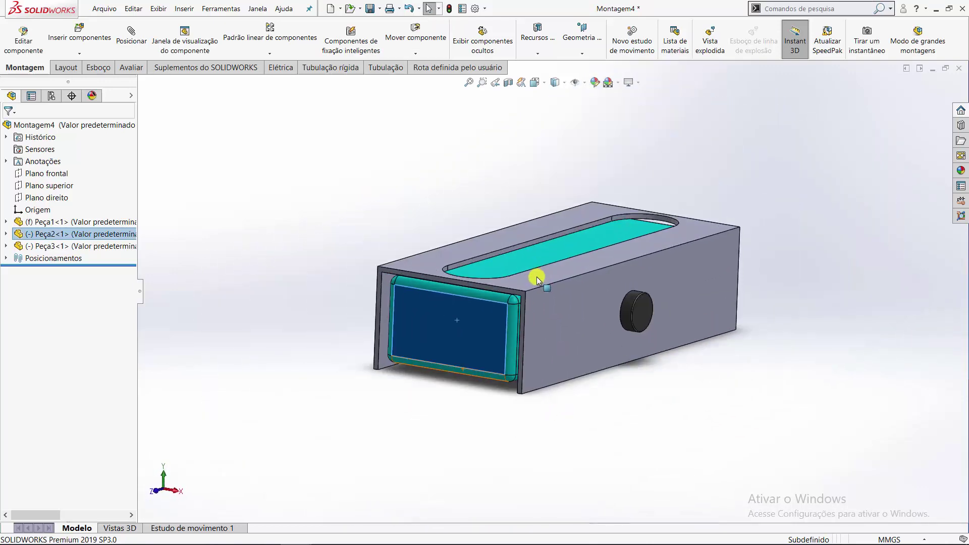
Clear the selection and start a new mate on Montagem4.
{"action": "mouse_move", "coordinate": [527, 319]}
{"action": "middle_mouse_down"}
{"action": "mouse_move", "coordinate": [515, 392]}
{"action": "mouse_move", "coordinate": [444, 407]}
{"action": "mouse_move", "coordinate": [431, 430]}
{"action": "mouse_move", "coordinate": [480, 362]}
{"action": "mouse_move", "coordinate": [500, 280]}
{"action": "mouse_move", "coordinate": [695, 266]}
{"action": "mouse_move", "coordinate": [681, 258]}
{"action": "mouse_move", "coordinate": [617, 277]}
{"action": "mouse_move", "coordinate": [634, 208]}
{"action": "mouse_move", "coordinate": [720, 225]}
{"action": "mouse_move", "coordinate": [589, 242]}
{"action": "mouse_move", "coordinate": [485, 314]}
{"action": "mouse_move", "coordinate": [527, 313]}
{"action": "mouse_move", "coordinate": [508, 309]}
{"action": "middle_mouse_up"}
{"action": "left_click", "coordinate": [394, 205]}
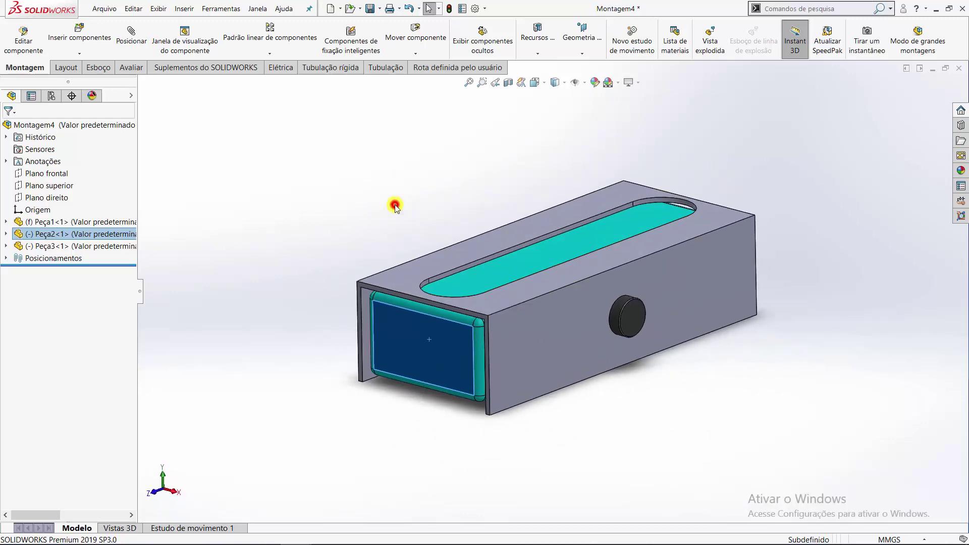
{"action": "left_click", "coordinate": [125, 43]}
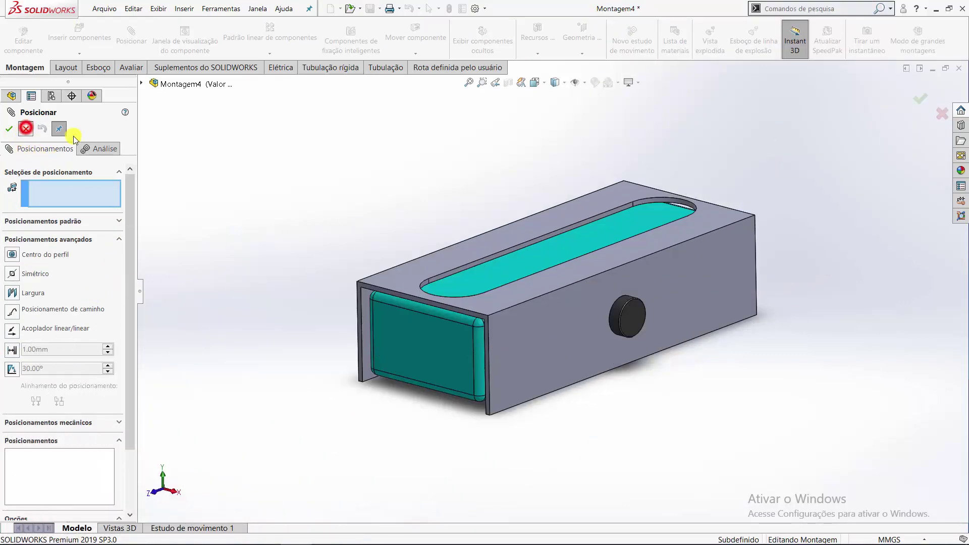
Cancel the new mate and drag the teal Peça2 part to a new position about the pin.
{"action": "left_click", "coordinate": [25, 130]}
{"action": "scroll", "coordinate": [504, 286], "scroll_direction": "down", "scroll_amount": 2}
{"action": "scroll", "coordinate": [507, 286], "scroll_direction": "down", "scroll_amount": 2}
{"action": "mouse_move", "coordinate": [508, 285]}
{"action": "middle_mouse_down"}
{"action": "mouse_move", "coordinate": [522, 266]}
{"action": "mouse_move", "coordinate": [516, 277]}
{"action": "middle_mouse_up"}
{"action": "scroll", "coordinate": [504, 272], "scroll_direction": "up", "scroll_amount": 2}
{"action": "scroll", "coordinate": [501, 270], "scroll_direction": "up", "scroll_amount": 2}
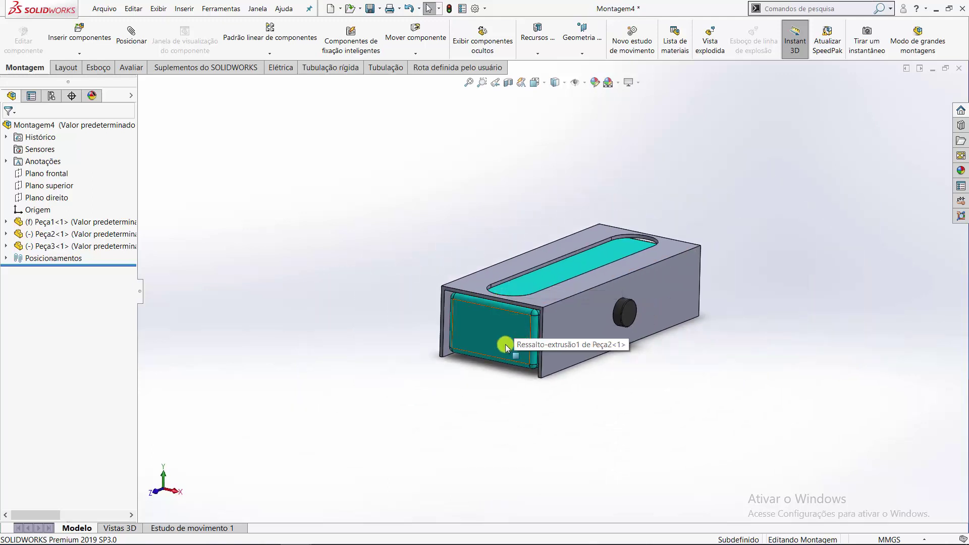
{"action": "mouse_move", "coordinate": [505, 344]}
{"action": "left_mouse_down"}
{"action": "mouse_move", "coordinate": [726, 501]}
{"action": "mouse_move", "coordinate": [757, 253]}
{"action": "mouse_move", "coordinate": [526, 169]}
{"action": "mouse_move", "coordinate": [502, 498]}
{"action": "mouse_move", "coordinate": [662, 196]}
{"action": "mouse_move", "coordinate": [480, 420]}
{"action": "mouse_move", "coordinate": [668, 192]}
{"action": "mouse_move", "coordinate": [510, 493]}
{"action": "mouse_move", "coordinate": [488, 148]}
{"action": "mouse_move", "coordinate": [665, 439]}
{"action": "mouse_move", "coordinate": [442, 314]}
{"action": "mouse_move", "coordinate": [680, 357]}
{"action": "mouse_move", "coordinate": [488, 318]}
{"action": "mouse_move", "coordinate": [513, 426]}
{"action": "mouse_move", "coordinate": [490, 401]}
{"action": "left_mouse_up"}
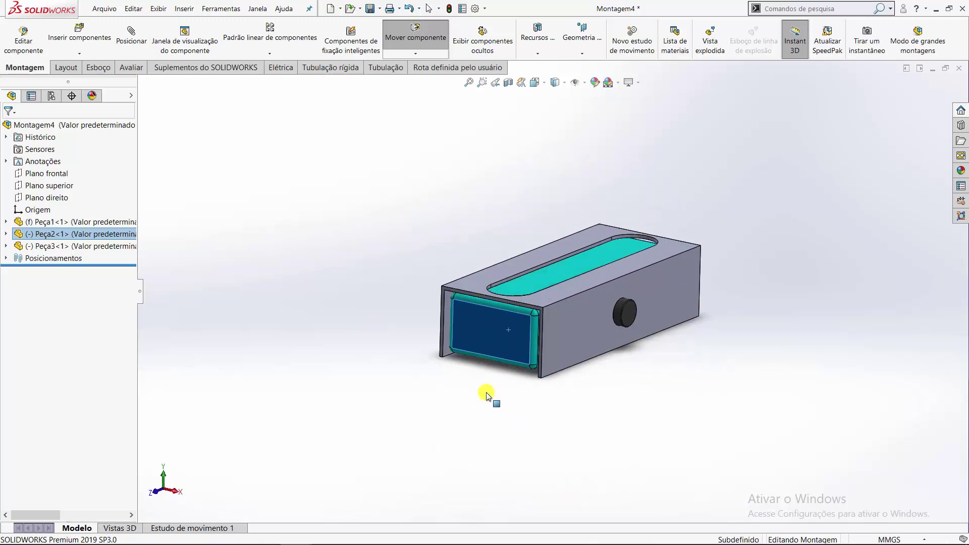
{"action": "key", "text": "Escape"}
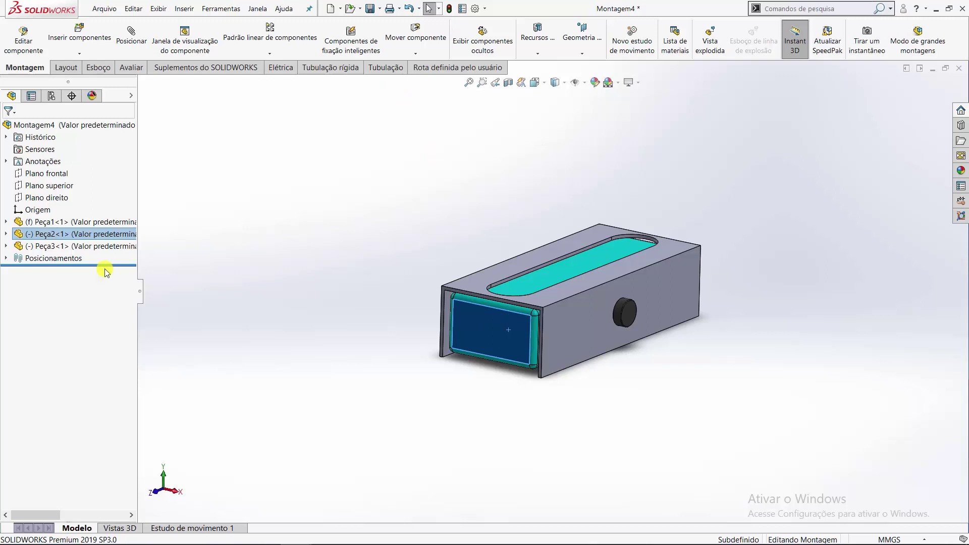
Delete all four Posicionamentos mates and drag the teal box up out of the bracket.
{"action": "left_click", "coordinate": [6, 259]}
{"action": "left_click", "coordinate": [32, 270]}
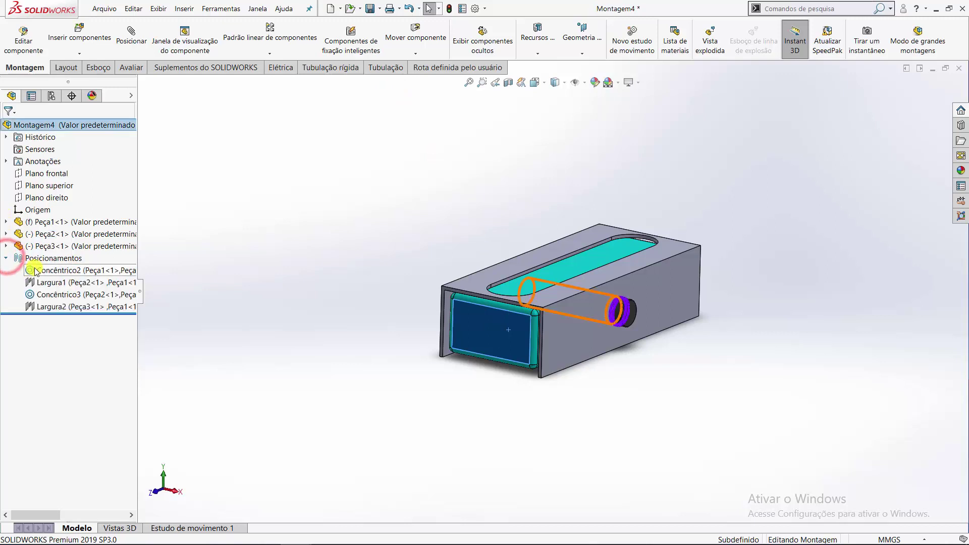
{"action": "left_click", "coordinate": [59, 307], "text": "shift"}
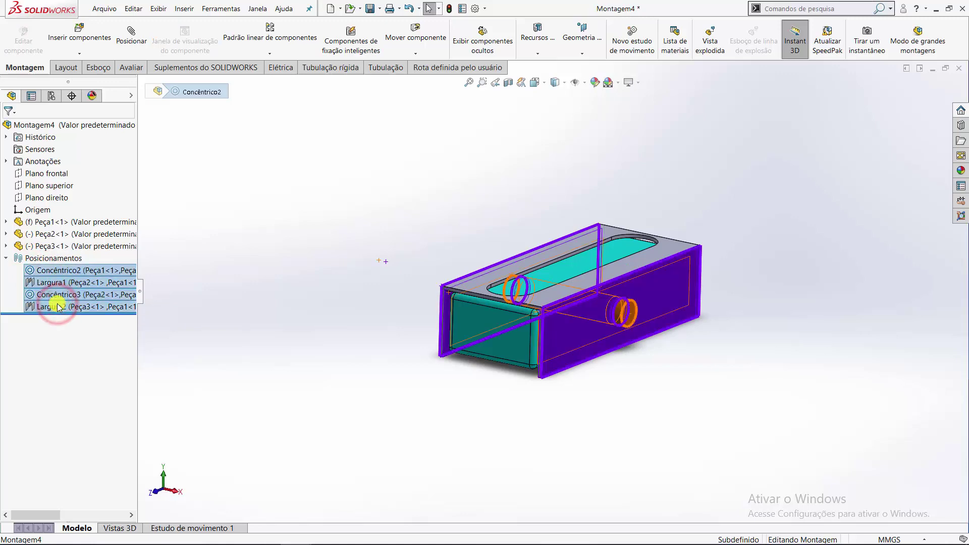
{"action": "right_click", "coordinate": [59, 307]}
{"action": "left_click", "coordinate": [91, 349]}
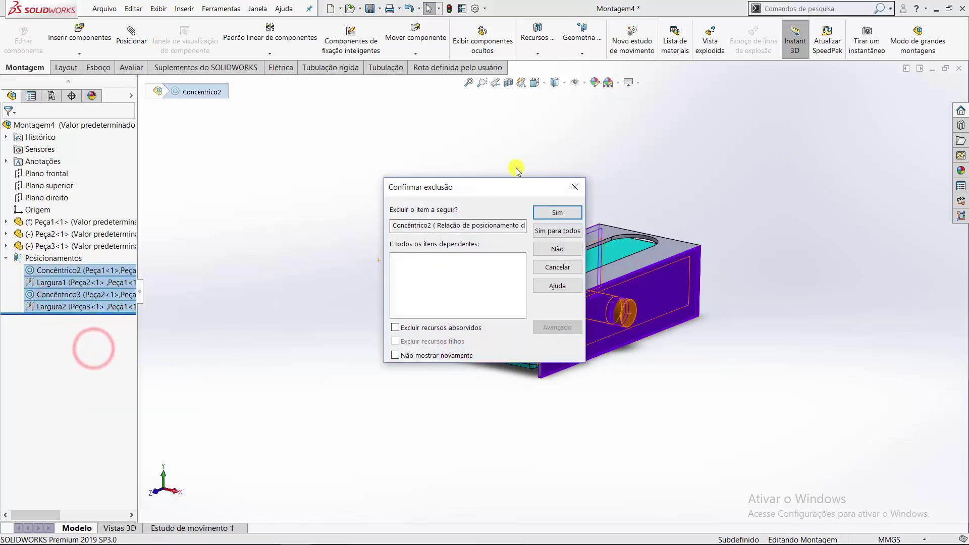
{"action": "left_click", "coordinate": [566, 214]}
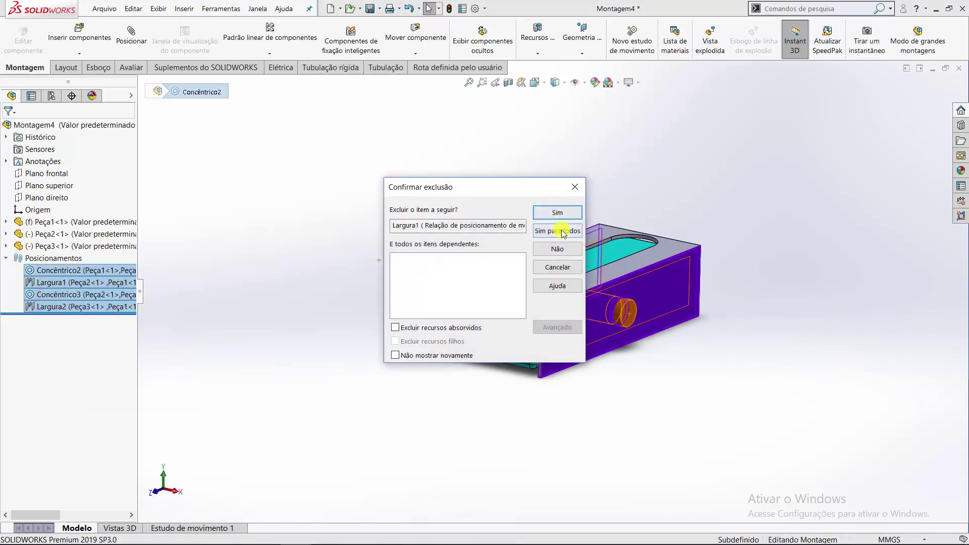
{"action": "left_click", "coordinate": [562, 231]}
{"action": "left_click_drag", "start_coordinate": [564, 269], "coordinate": [265, 189]}
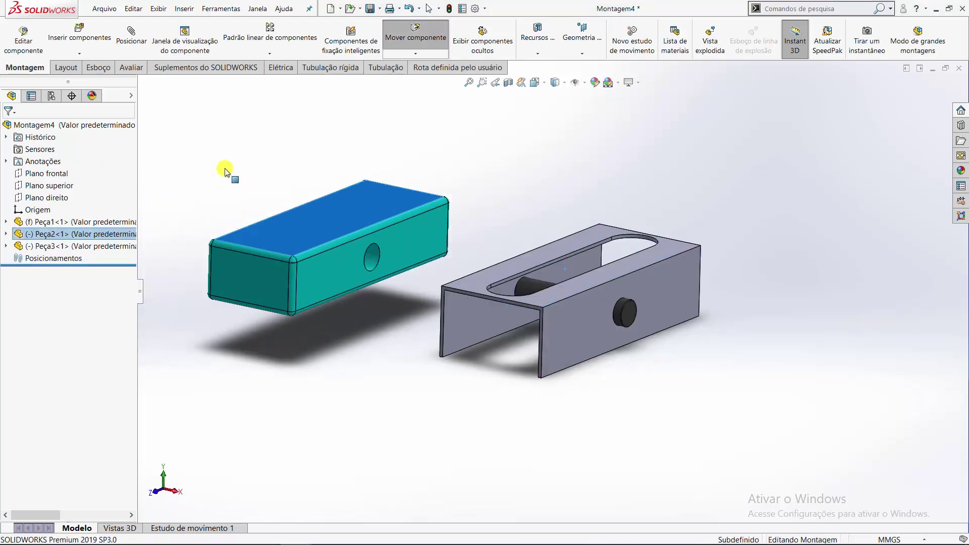
Pull the pin out of the bracket and start a new mate from its cylindrical face.
{"action": "left_click_drag", "start_coordinate": [529, 286], "coordinate": [833, 417]}
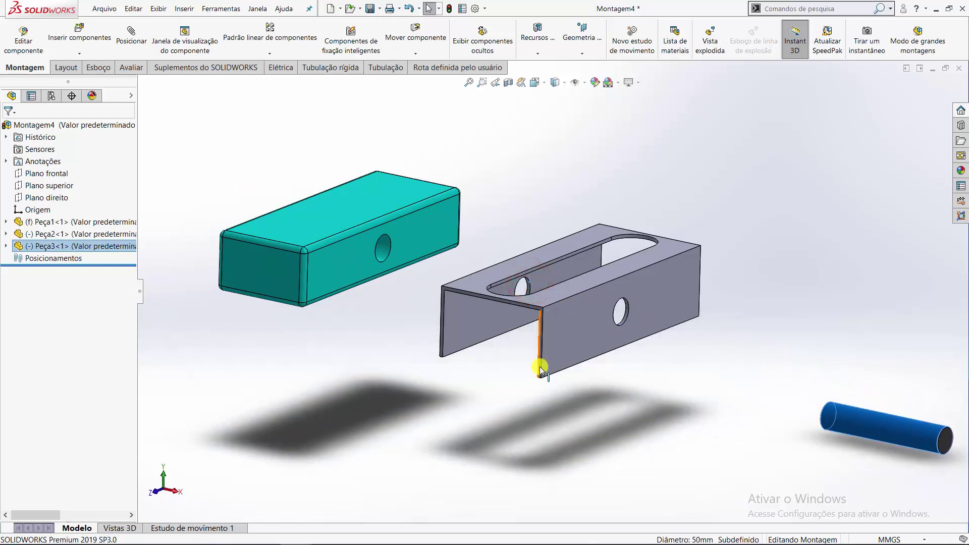
{"action": "middle_click_drag", "start_coordinate": [541, 357], "coordinate": [716, 361]}
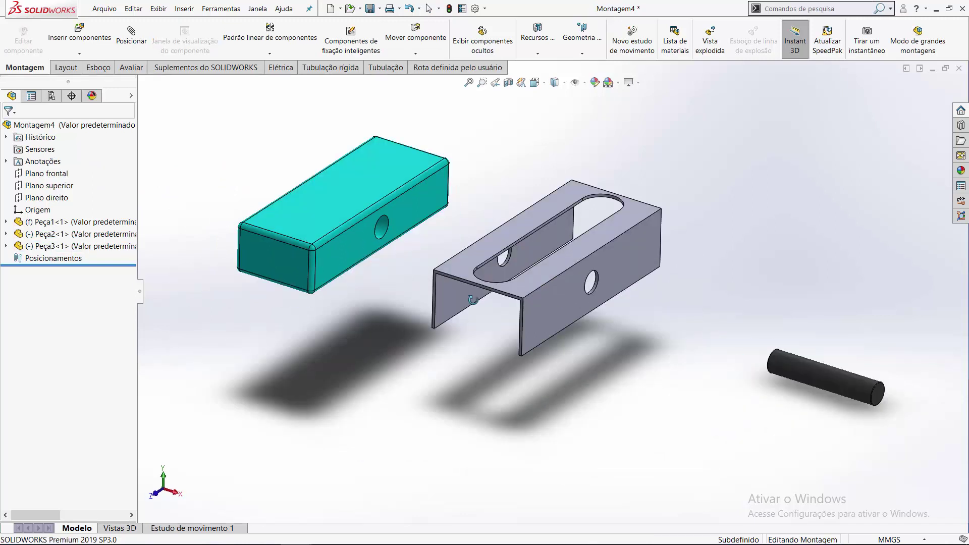
{"action": "left_click", "coordinate": [45, 258]}
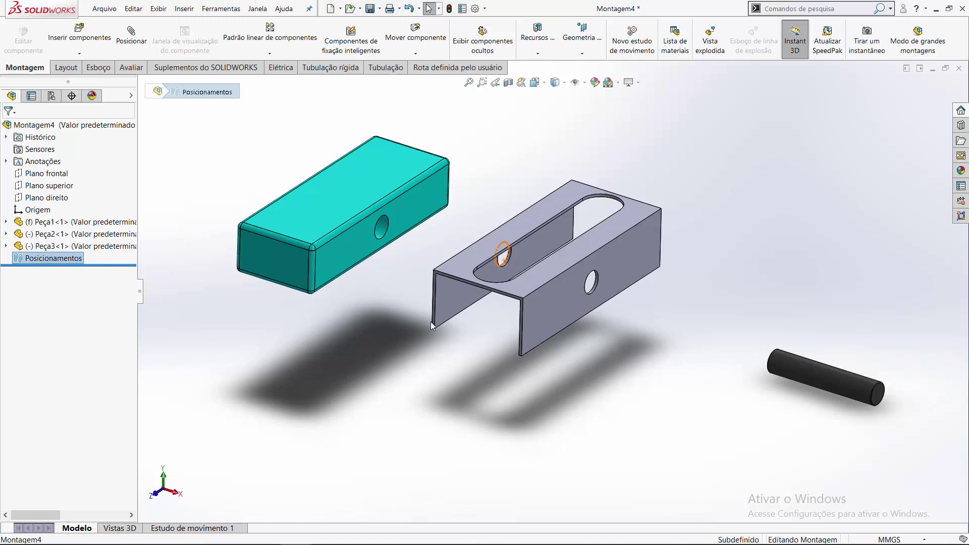
{"action": "left_click", "coordinate": [135, 43]}
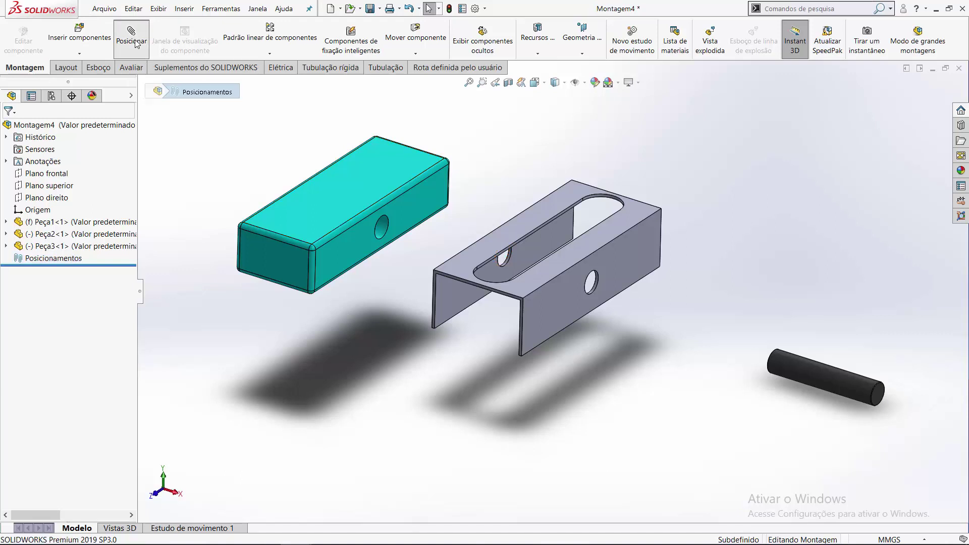
{"action": "left_click", "coordinate": [822, 376]}
Mate the pin concentric with the bracket's side-wall hole as Concêntrico4.
{"action": "scroll", "coordinate": [537, 331], "scroll_direction": "down", "scroll_amount": 2}
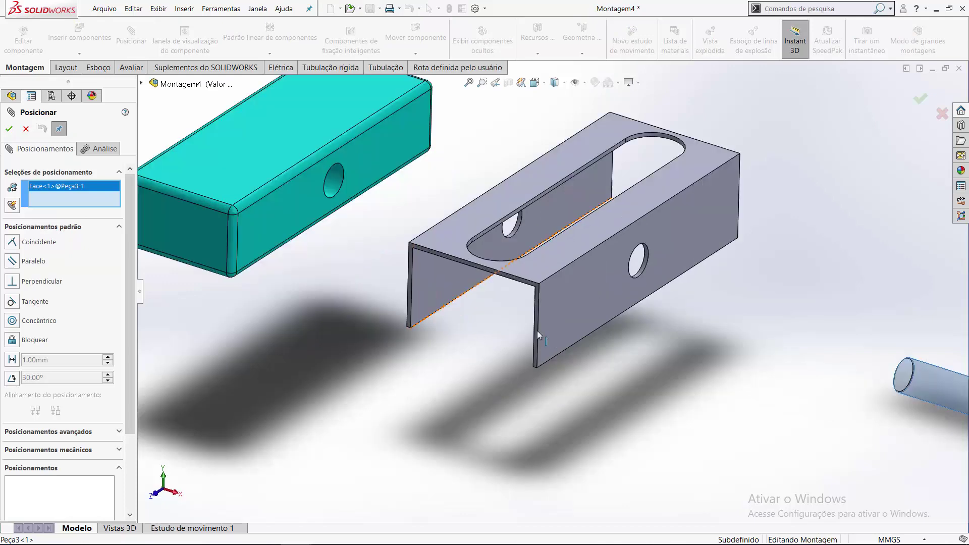
{"action": "scroll", "coordinate": [628, 275], "scroll_direction": "down", "scroll_amount": 3}
{"action": "scroll", "coordinate": [673, 255], "scroll_direction": "down", "scroll_amount": 3}
{"action": "scroll", "coordinate": [673, 250], "scroll_direction": "down", "scroll_amount": 2}
{"action": "left_click", "coordinate": [673, 251]}
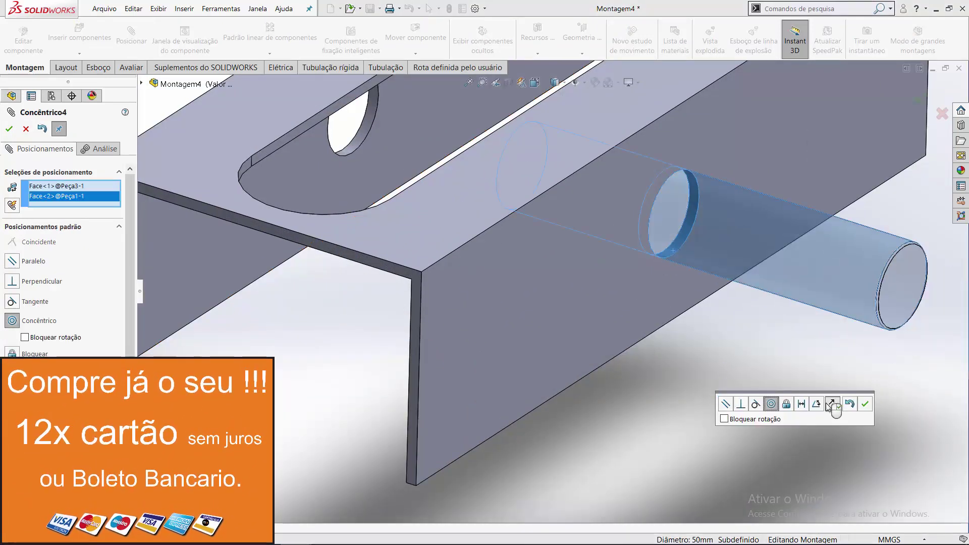
{"action": "left_click", "coordinate": [866, 406]}
{"action": "scroll", "coordinate": [796, 377], "scroll_direction": "up", "scroll_amount": 5}
{"action": "scroll", "coordinate": [796, 374], "scroll_direction": "up", "scroll_amount": 2}
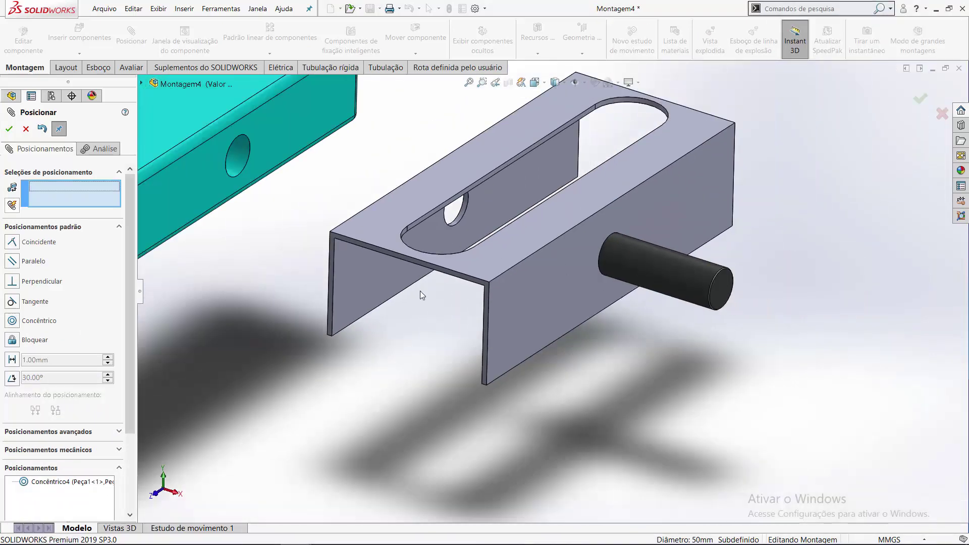
{"action": "left_click", "coordinate": [119, 228]}
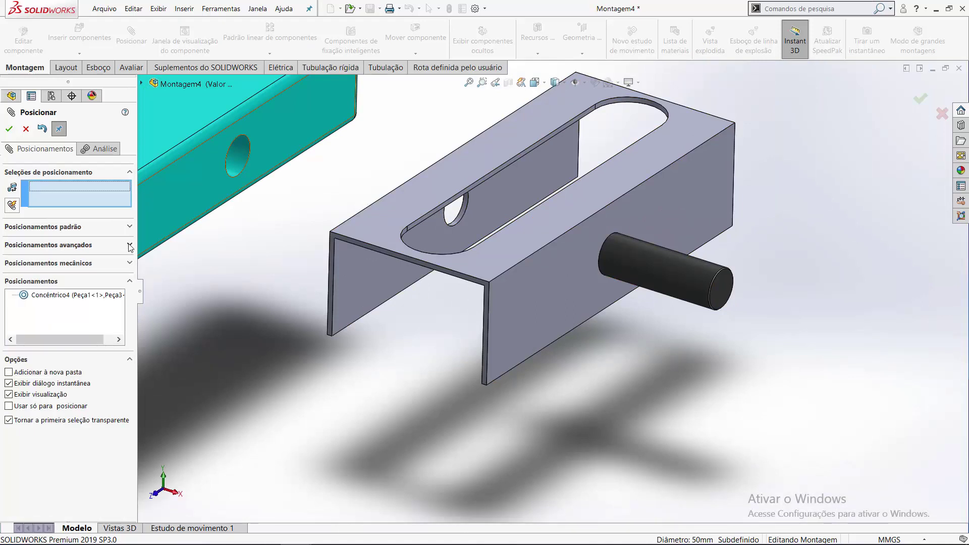
Choose the advanced Width mate and select both end faces of the pin.
{"action": "left_click", "coordinate": [130, 247]}
{"action": "left_click", "coordinate": [13, 298]}
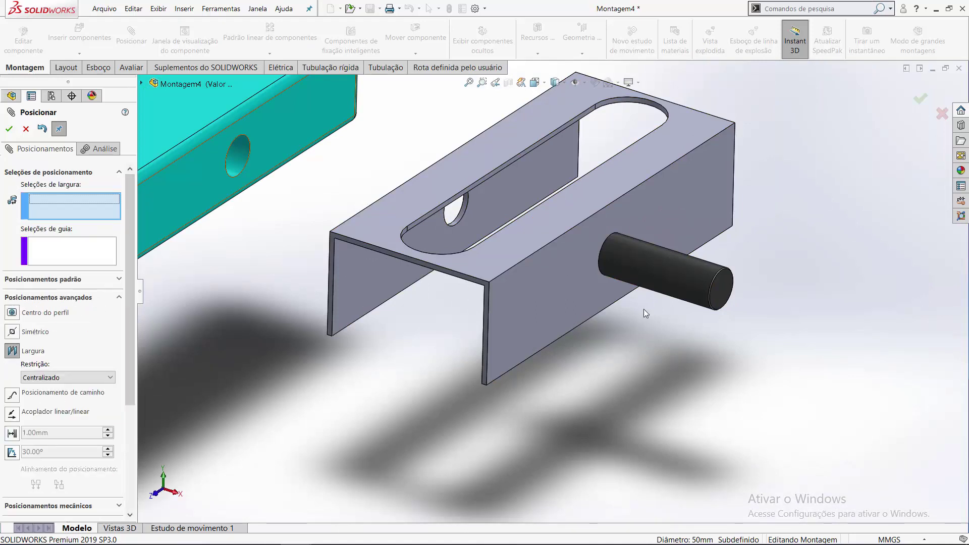
{"action": "left_click", "coordinate": [714, 293]}
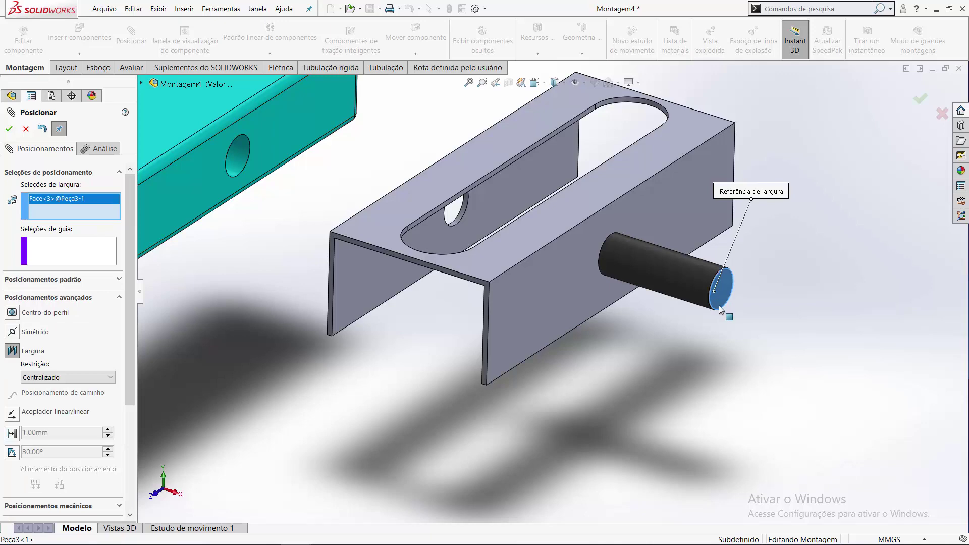
{"action": "middle_click_drag", "start_coordinate": [719, 305], "coordinate": [732, 318]}
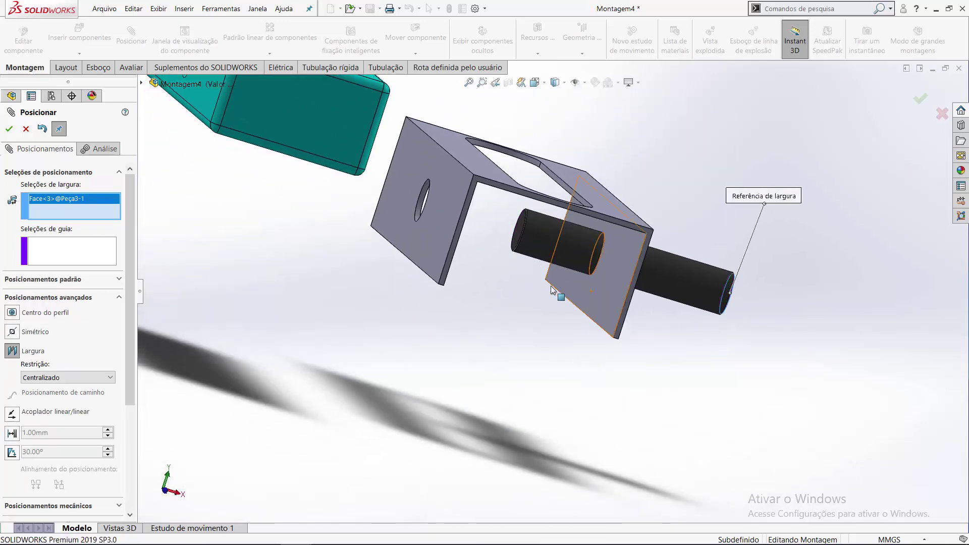
{"action": "scroll", "coordinate": [519, 230], "scroll_direction": "down", "scroll_amount": 5}
{"action": "left_click", "coordinate": [502, 211]}
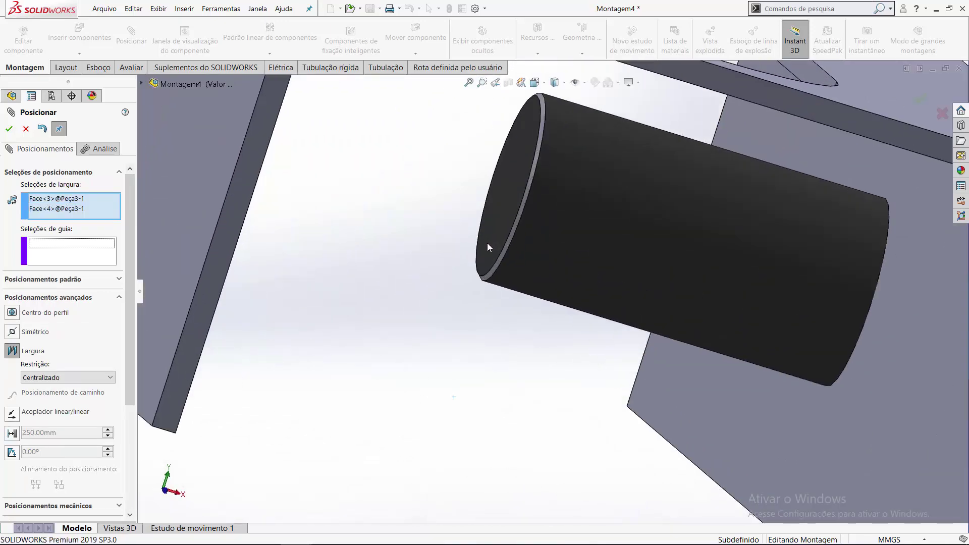
{"action": "scroll", "coordinate": [487, 243], "scroll_direction": "up", "scroll_amount": 3}
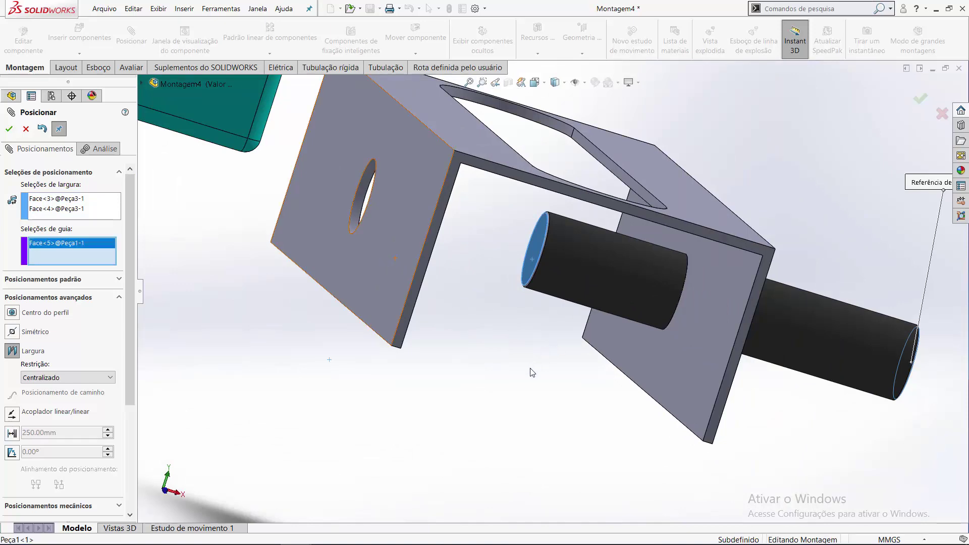
Add the bracket's side wall as guide and confirm the Largura4 width mate.
{"action": "middle_click_drag", "start_coordinate": [515, 402], "coordinate": [450, 381]}
{"action": "scroll", "coordinate": [445, 362], "scroll_direction": "down", "scroll_amount": 3}
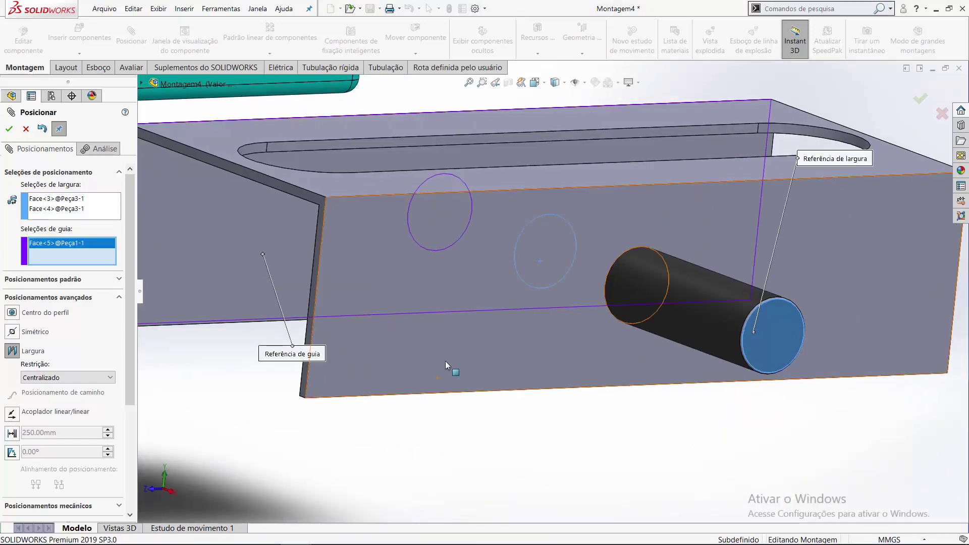
{"action": "left_click", "coordinate": [445, 361]}
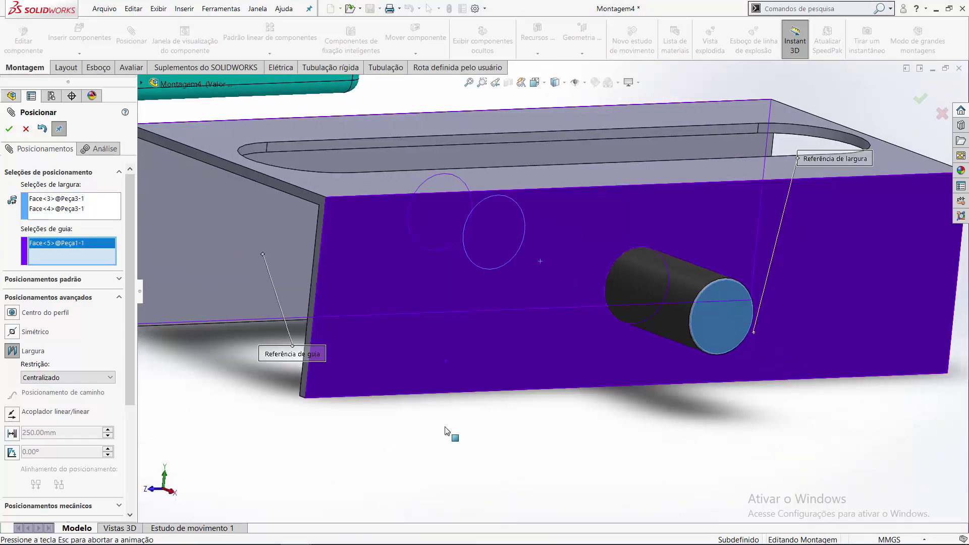
{"action": "left_click", "coordinate": [8, 130]}
{"action": "scroll", "coordinate": [575, 295], "scroll_direction": "up", "scroll_amount": 5}
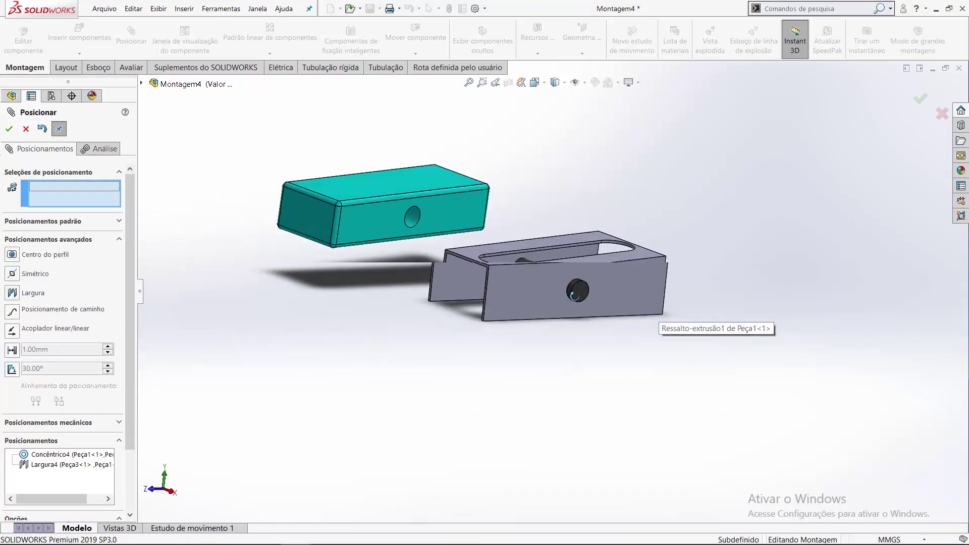
Return to isometric view and mate the teal box hole concentric with the pin as Concêntrico5.
{"action": "middle_click_drag", "start_coordinate": [574, 295], "coordinate": [543, 272]}
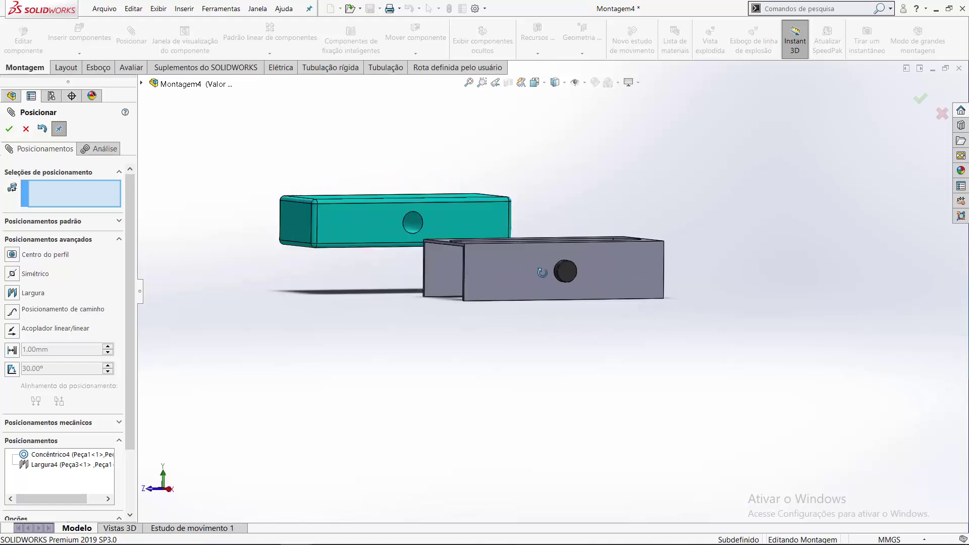
{"action": "key", "text": "ctrl+7"}
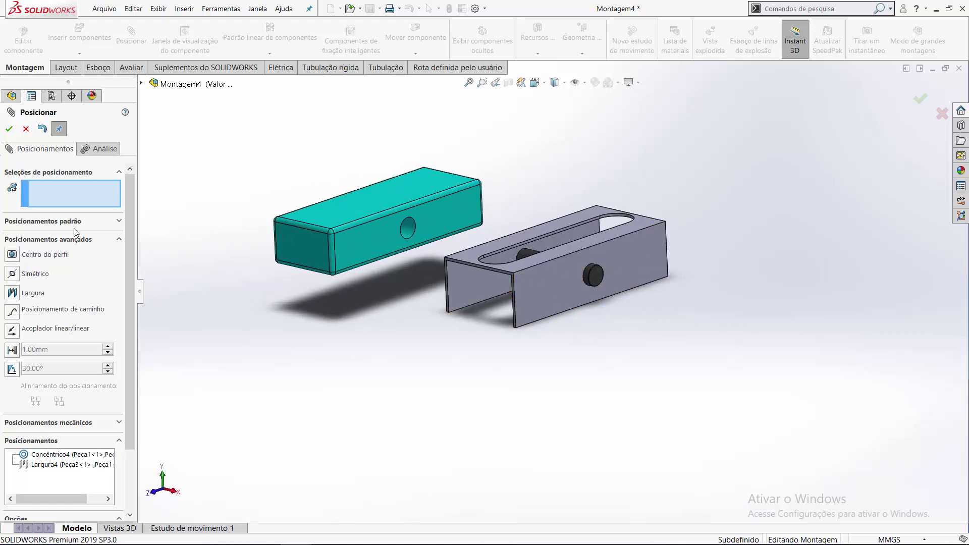
{"action": "left_click", "coordinate": [119, 239]}
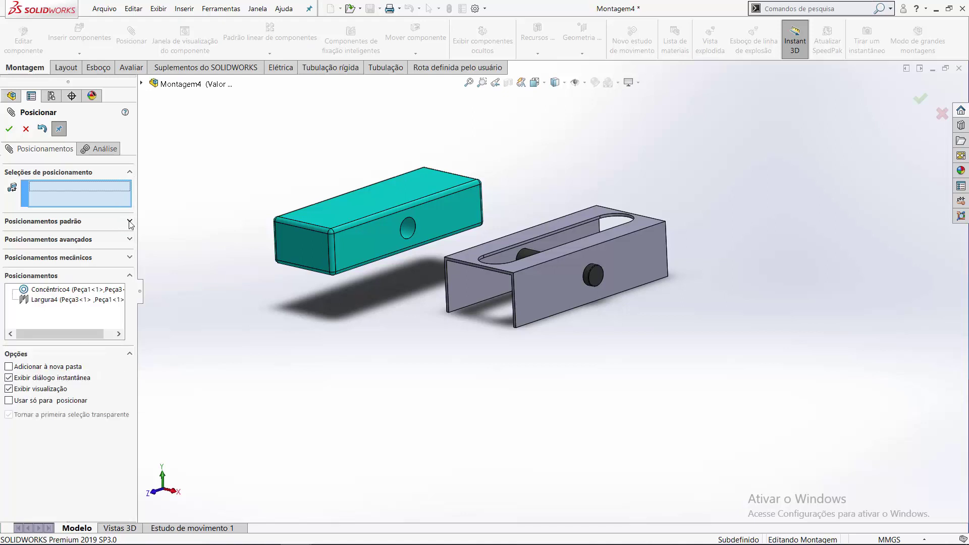
{"action": "left_click", "coordinate": [130, 221]}
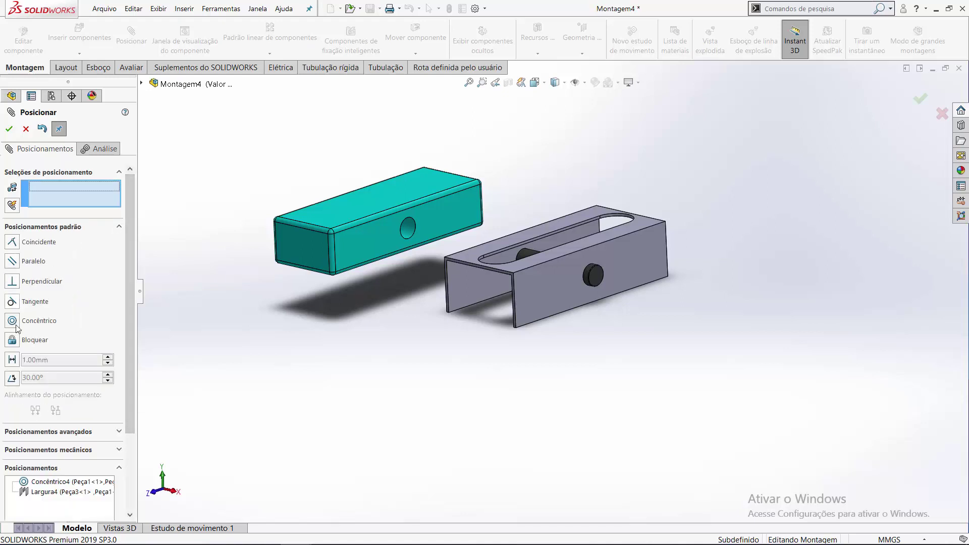
{"action": "left_click", "coordinate": [407, 231]}
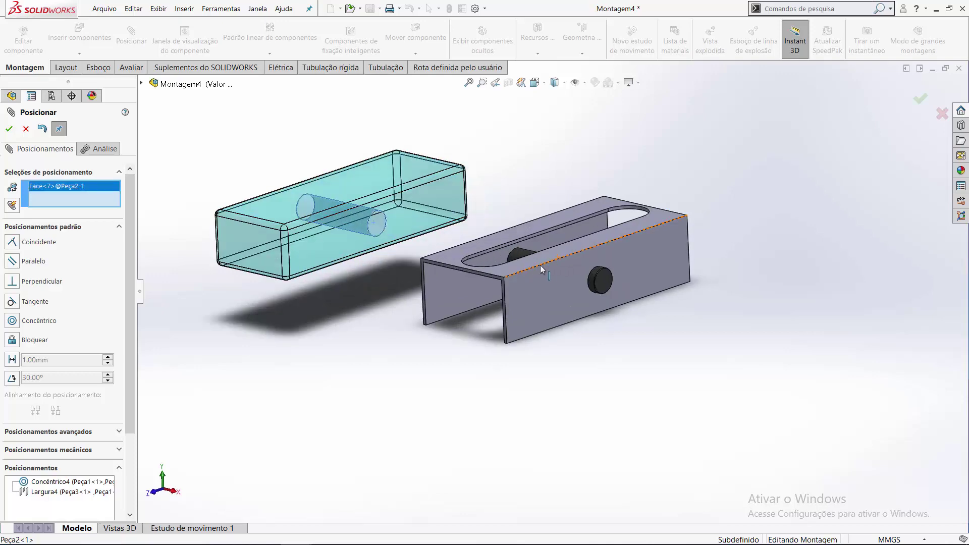
{"action": "scroll", "coordinate": [538, 255], "scroll_direction": "down", "scroll_amount": 5}
{"action": "left_click", "coordinate": [496, 243]}
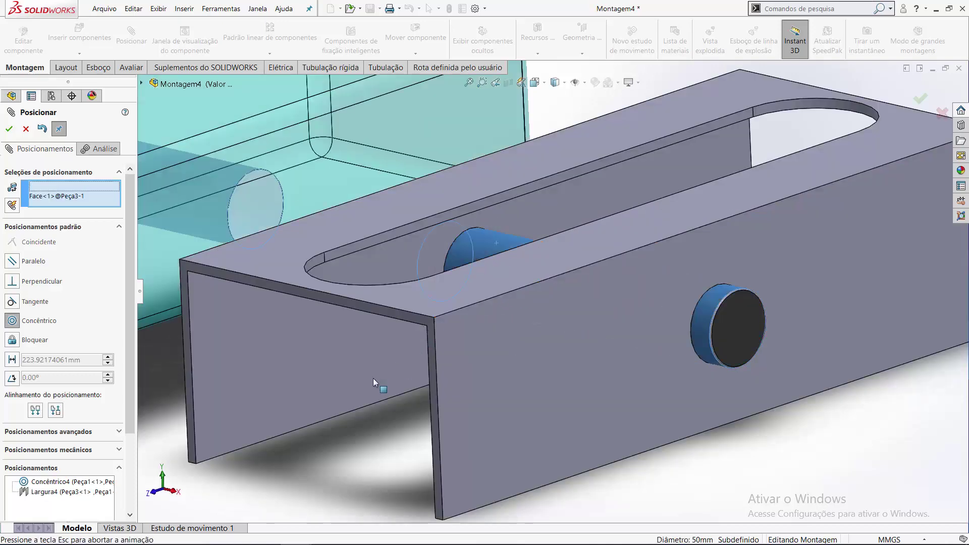
{"action": "left_click", "coordinate": [357, 396]}
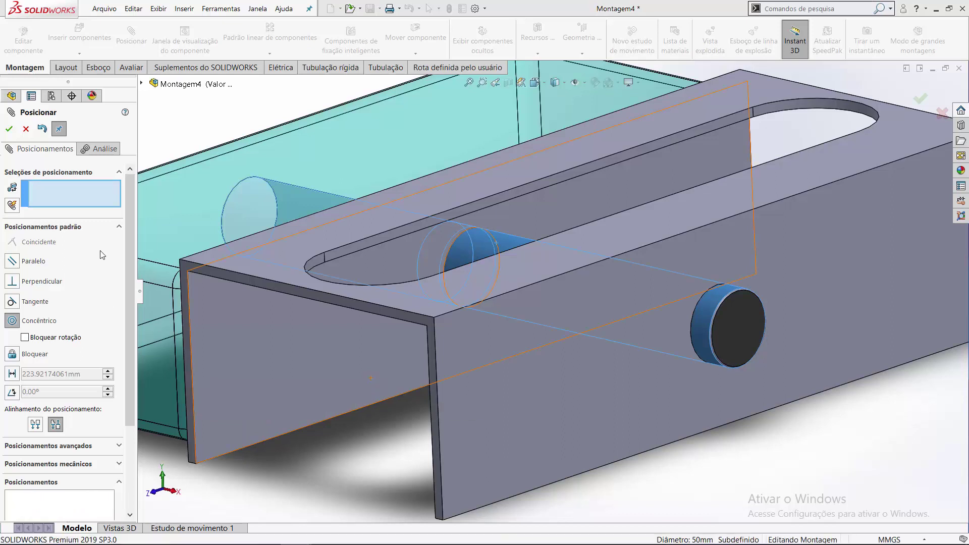
{"action": "left_click", "coordinate": [116, 225]}
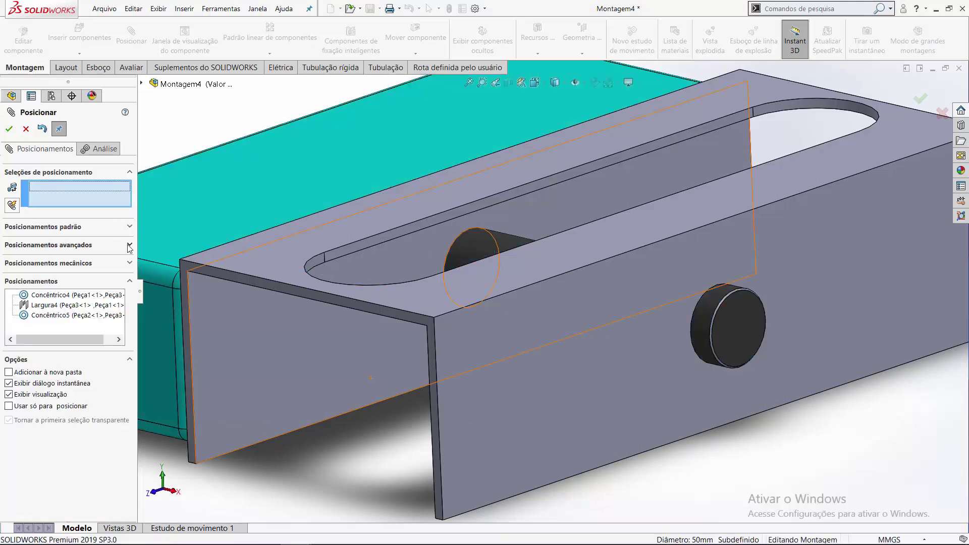
Add width mate Largura5 between the teal part's side faces and the bracket's inner walls.
{"action": "left_click", "coordinate": [130, 246]}
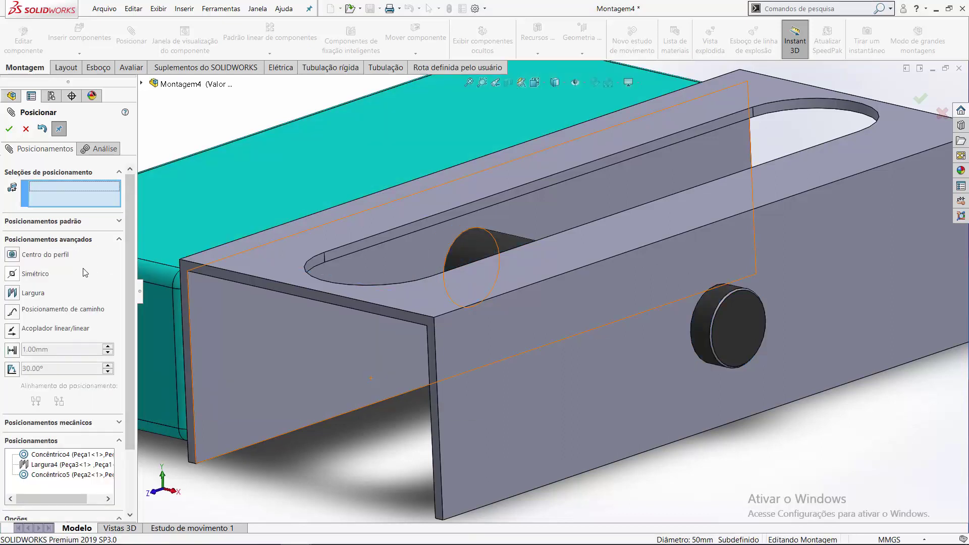
{"action": "left_click", "coordinate": [39, 297]}
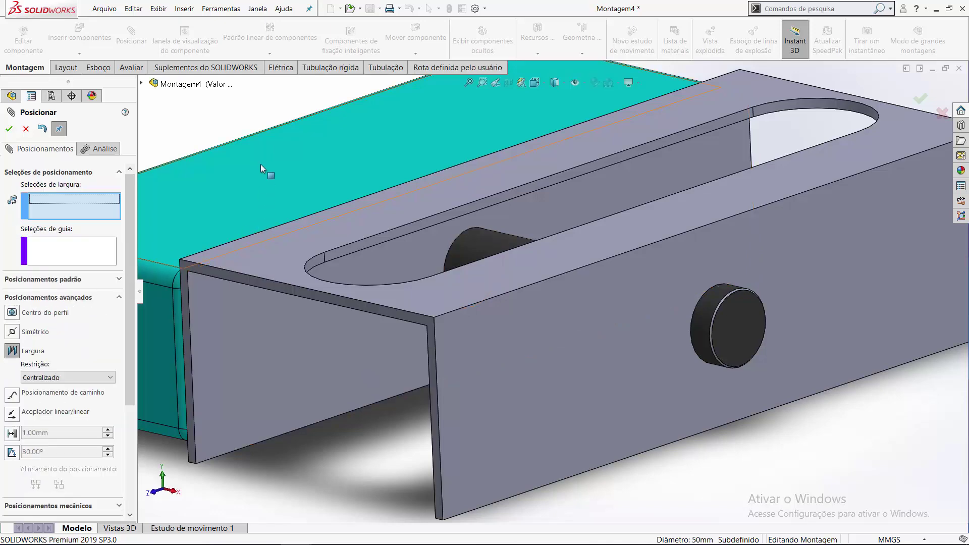
{"action": "key", "text": "f"}
{"action": "mouse_move", "coordinate": [264, 191]}
{"action": "left_mouse_down"}
{"action": "mouse_move", "coordinate": [231, 136]}
{"action": "mouse_move", "coordinate": [233, 167]}
{"action": "left_mouse_up"}
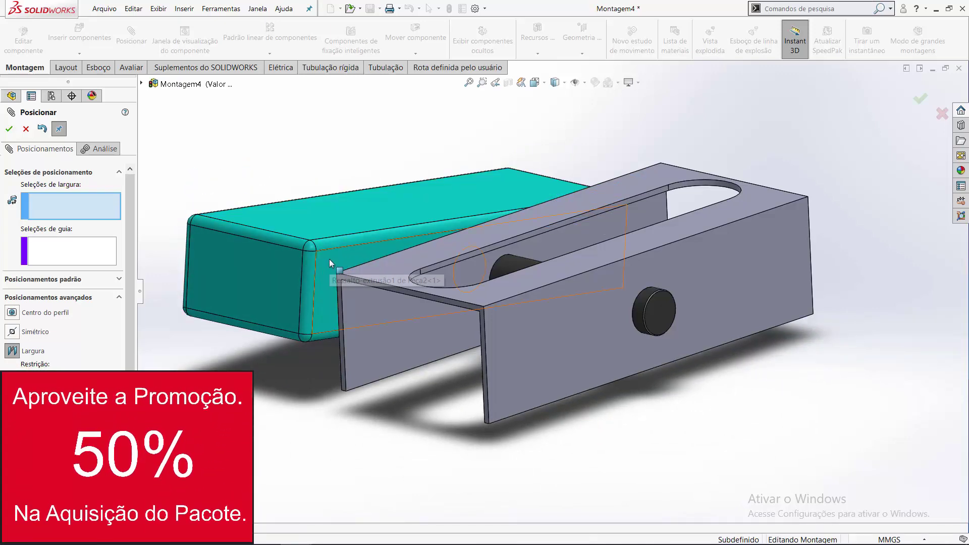
{"action": "left_click", "coordinate": [329, 259]}
{"action": "mouse_move", "coordinate": [319, 151]}
{"action": "middle_mouse_down"}
{"action": "mouse_move", "coordinate": [387, 191]}
{"action": "mouse_move", "coordinate": [388, 390]}
{"action": "middle_mouse_up"}
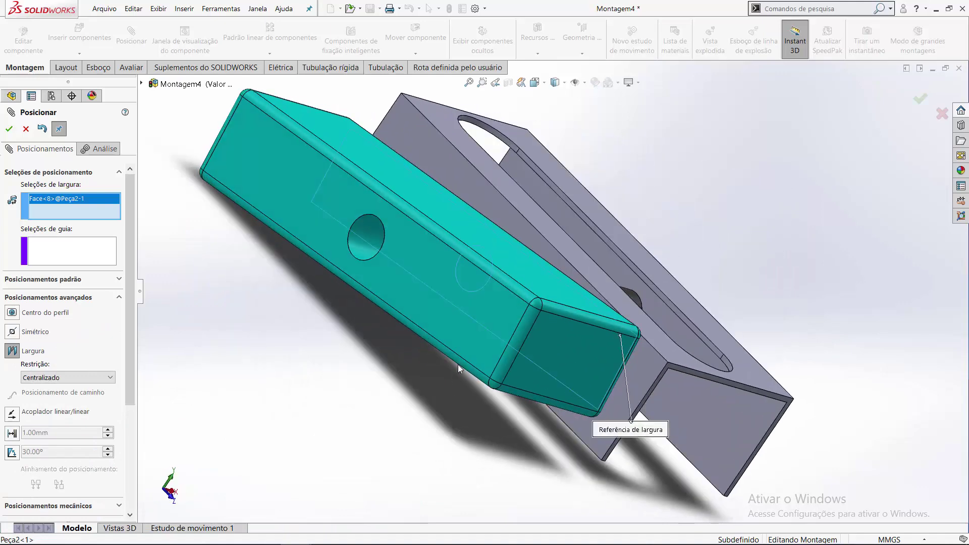
{"action": "left_click", "coordinate": [460, 350]}
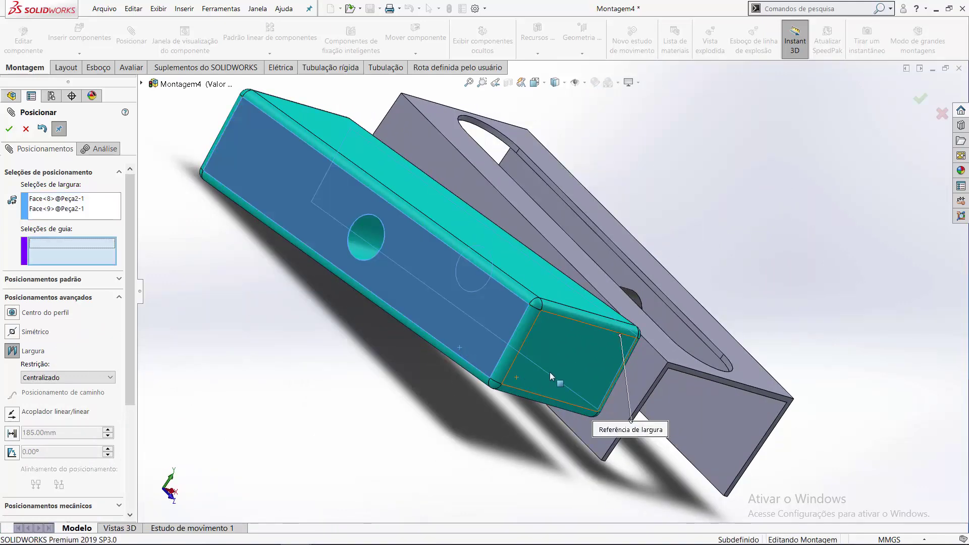
{"action": "left_click", "coordinate": [772, 373]}
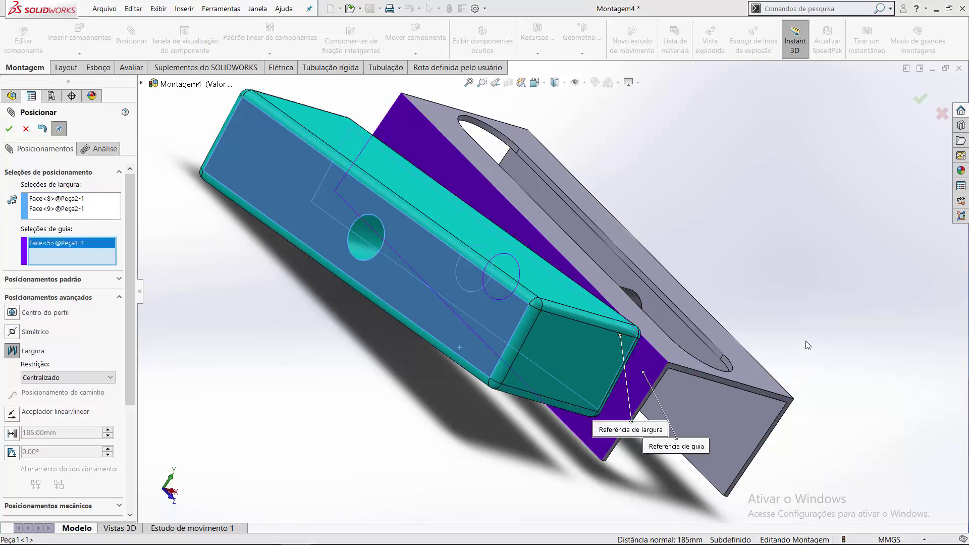
{"action": "middle_click_drag", "start_coordinate": [747, 326], "coordinate": [701, 317]}
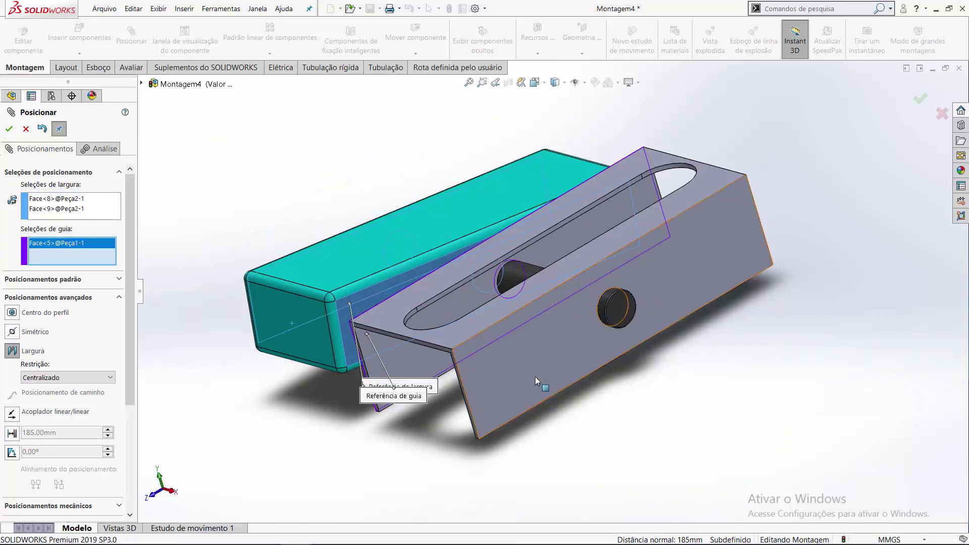
{"action": "left_click", "coordinate": [14, 131]}
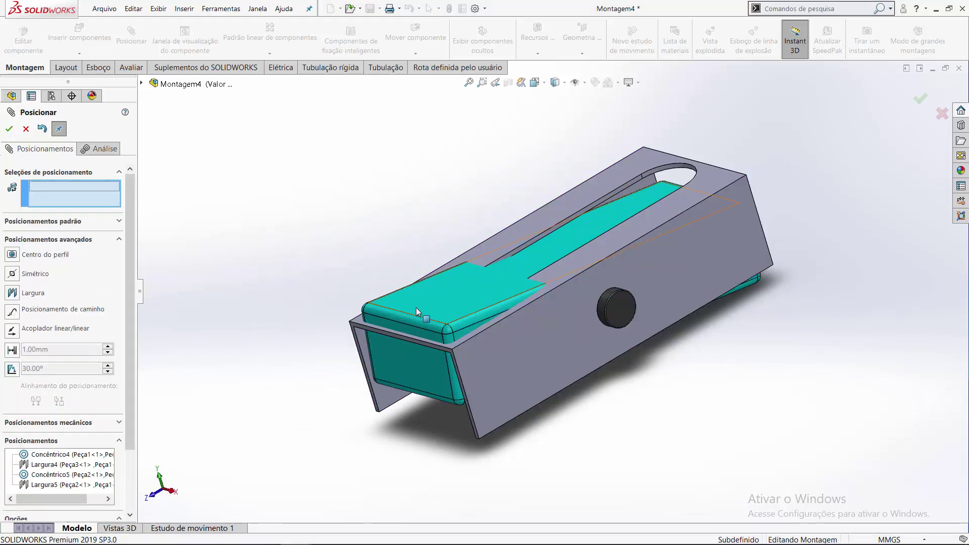
Add parallel mate Paralelo1 between a flat face of the teal part and the bracket face.
{"action": "left_click_drag", "start_coordinate": [405, 395], "coordinate": [401, 433]}
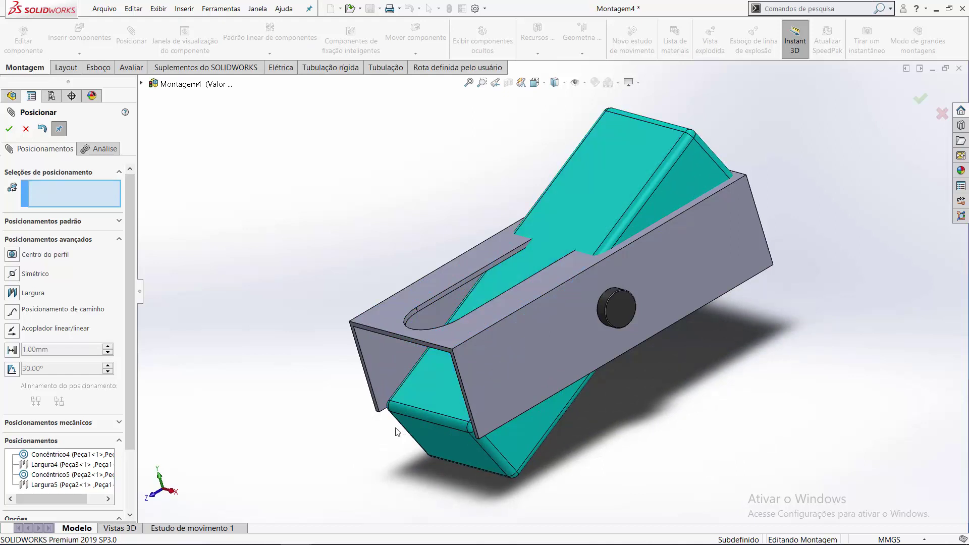
{"action": "middle_click_drag", "start_coordinate": [454, 468], "coordinate": [459, 406]}
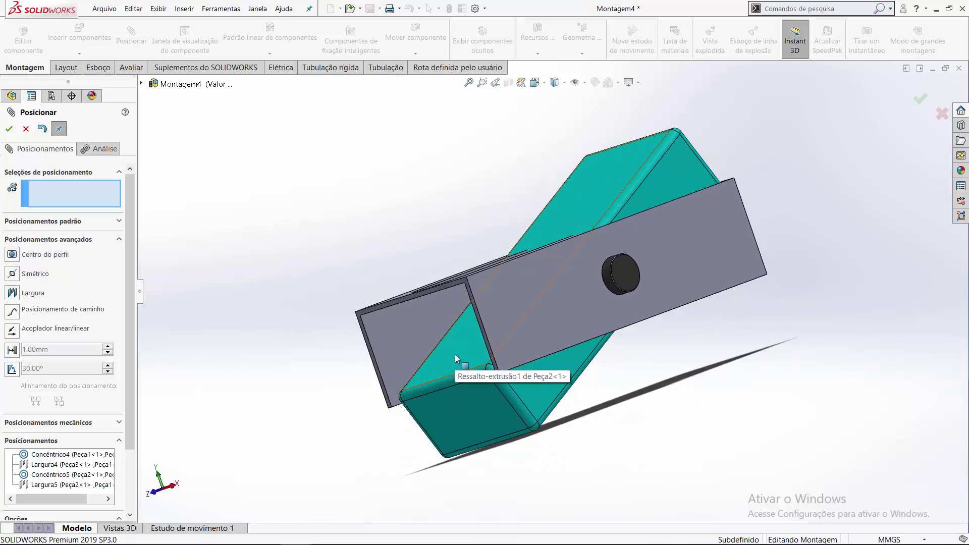
{"action": "left_click", "coordinate": [455, 356]}
{"action": "middle_click_drag", "start_coordinate": [432, 314], "coordinate": [318, 249]}
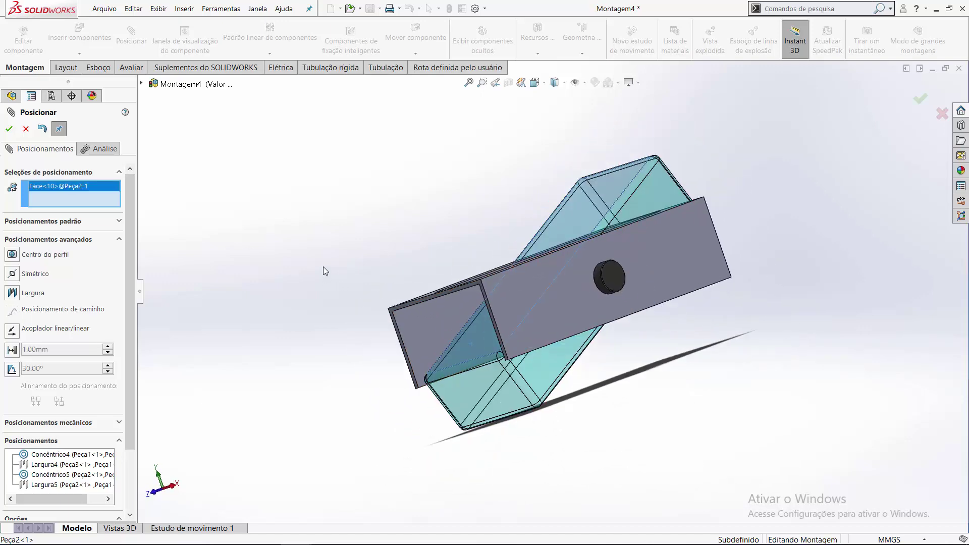
{"action": "left_click", "coordinate": [414, 292]}
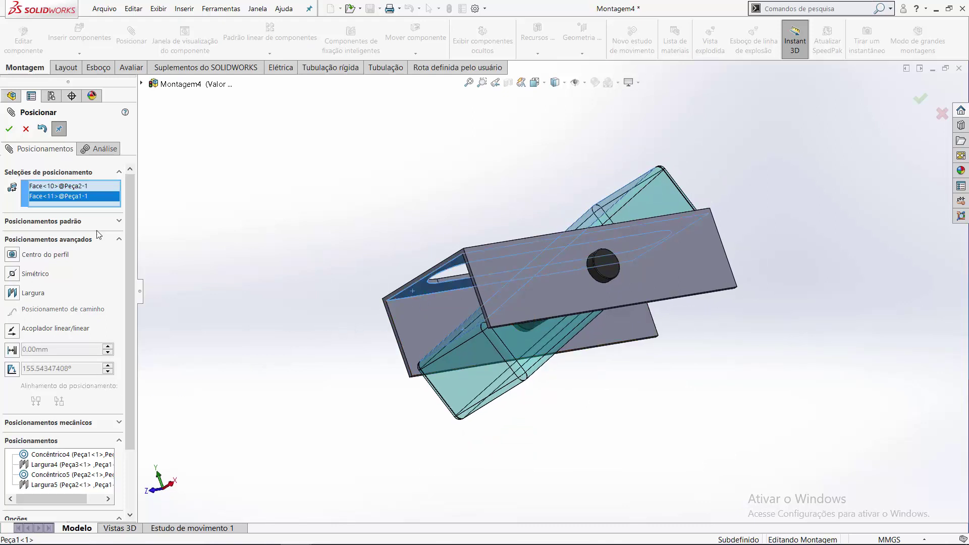
{"action": "left_click", "coordinate": [119, 222]}
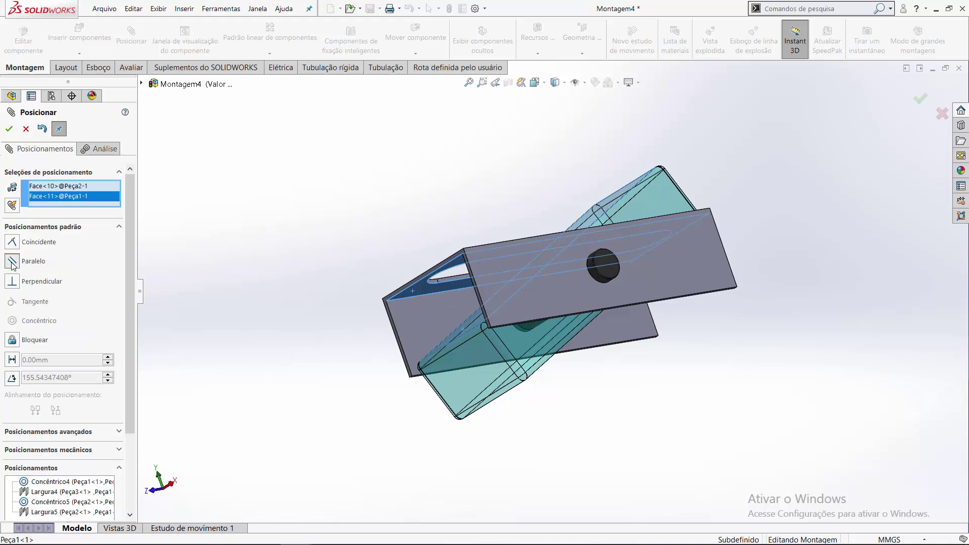
{"action": "left_click", "coordinate": [12, 261]}
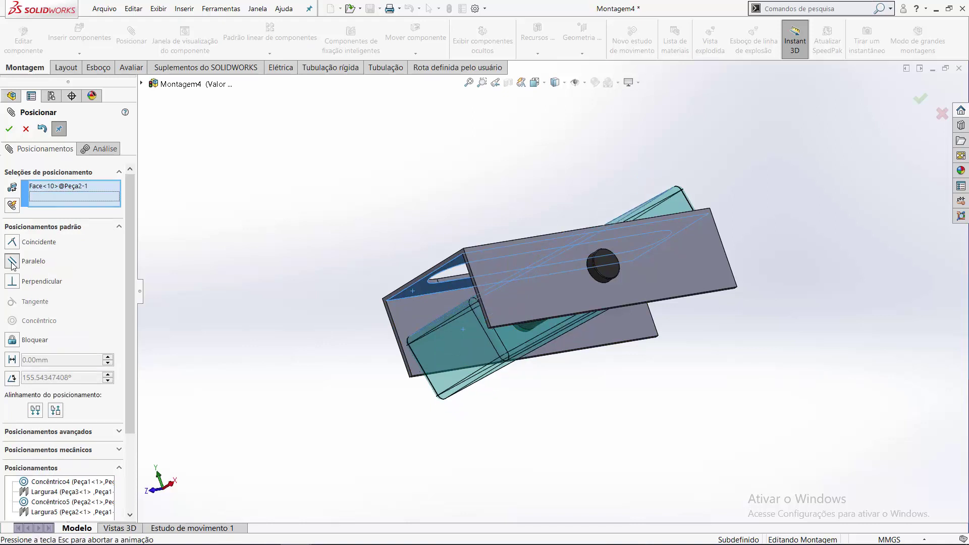
{"action": "left_click", "coordinate": [9, 129]}
{"action": "middle_click_drag", "start_coordinate": [475, 323], "coordinate": [656, 224]}
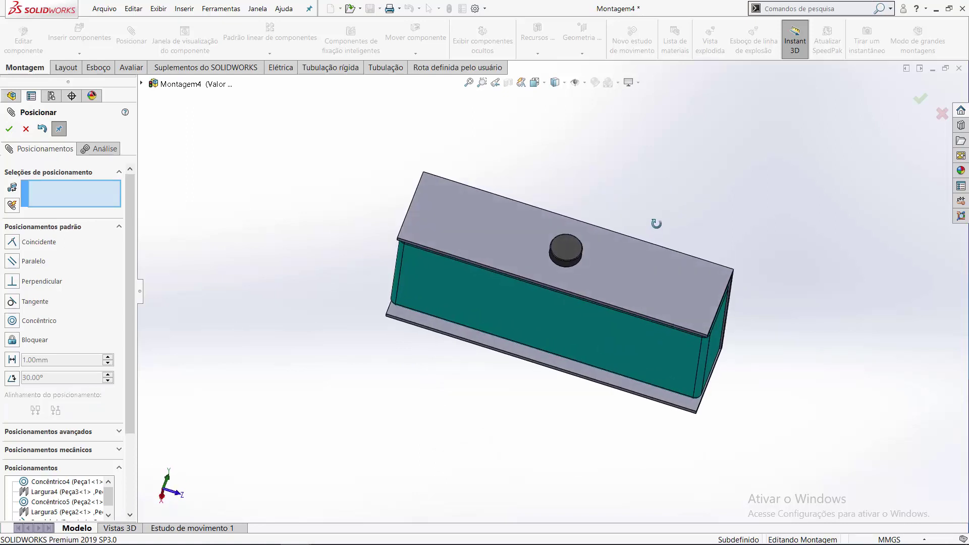
Show Montagem4 in the Front view orientation and close the Mate PropertyManager.
{"action": "middle_click_drag", "start_coordinate": [657, 224], "coordinate": [518, 118]}
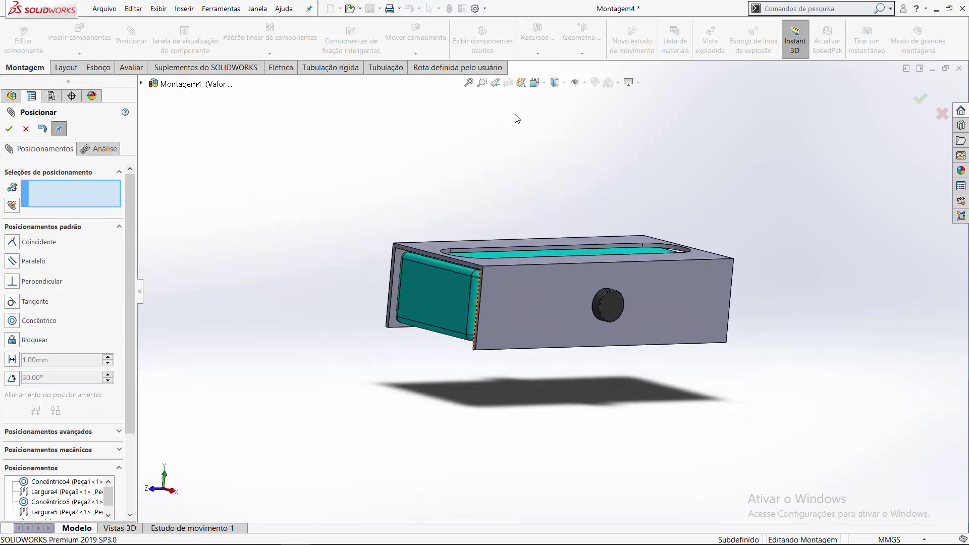
{"action": "left_click", "coordinate": [545, 88]}
{"action": "left_click", "coordinate": [549, 119]}
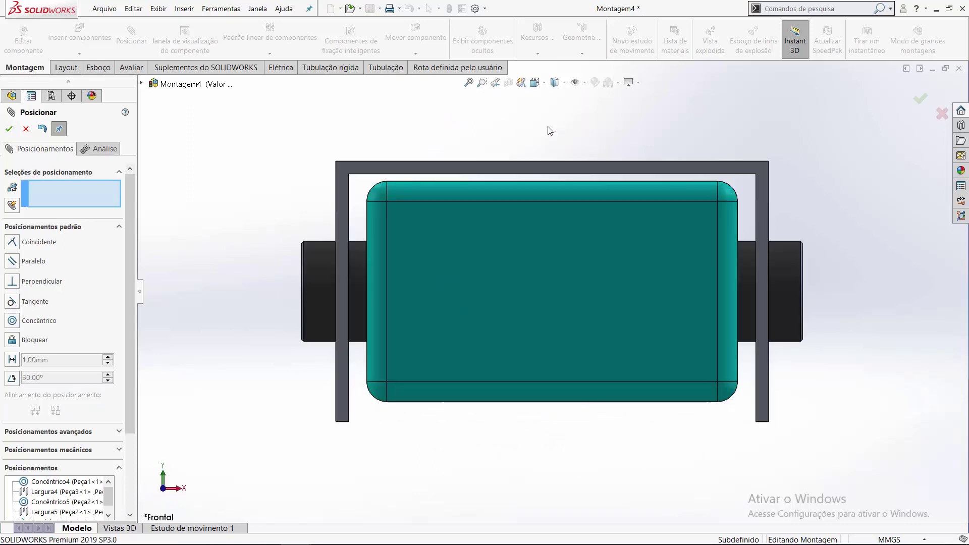
{"action": "left_click", "coordinate": [8, 130]}
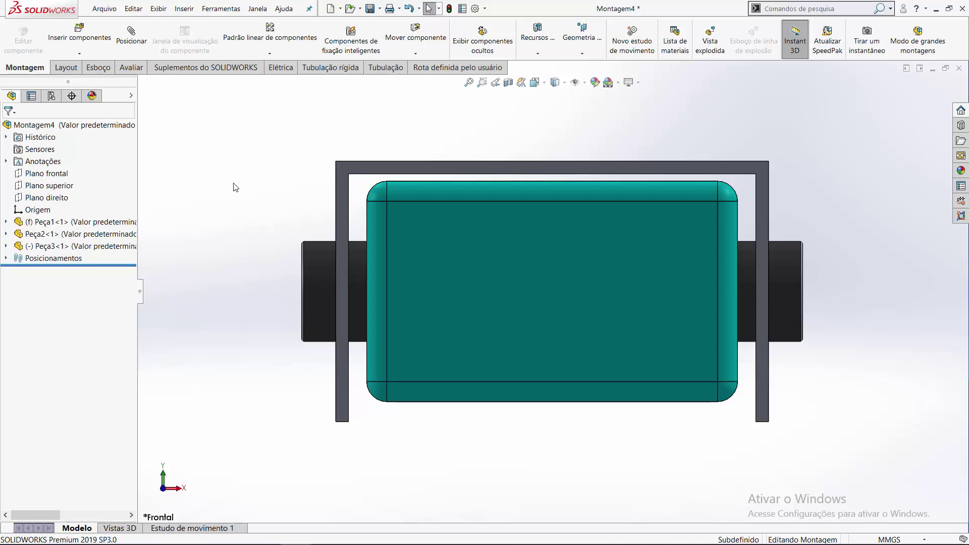
{"action": "left_click", "coordinate": [342, 10]}
Make a drawing from Montagem4, saving and overwriting the assembly and its modified parts.
{"action": "left_click", "coordinate": [364, 33]}
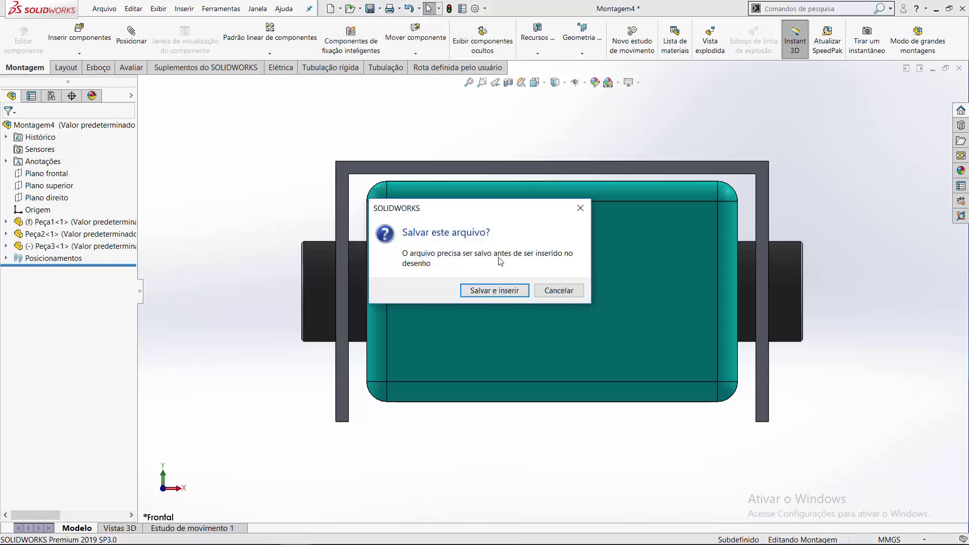
{"action": "left_click", "coordinate": [502, 288]}
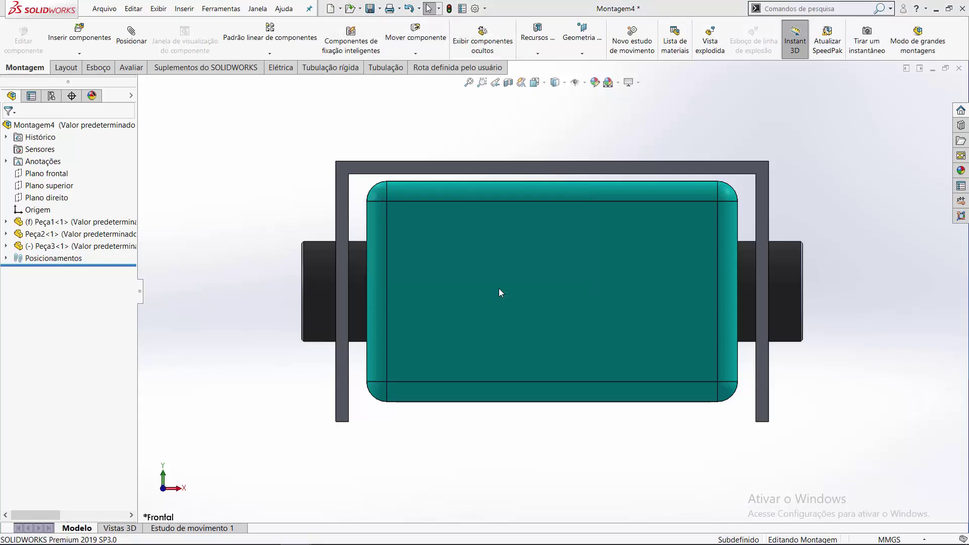
{"action": "left_click", "coordinate": [619, 408]}
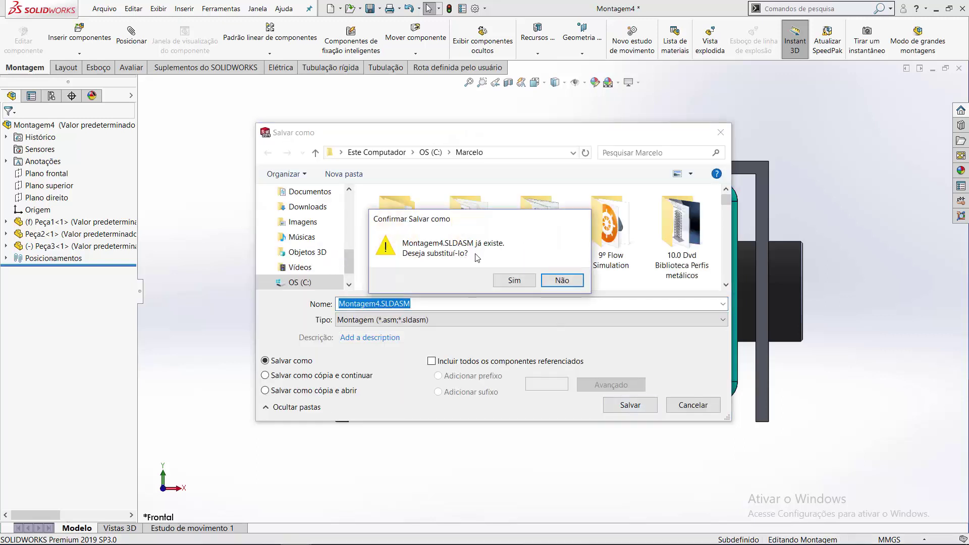
{"action": "left_click", "coordinate": [509, 281]}
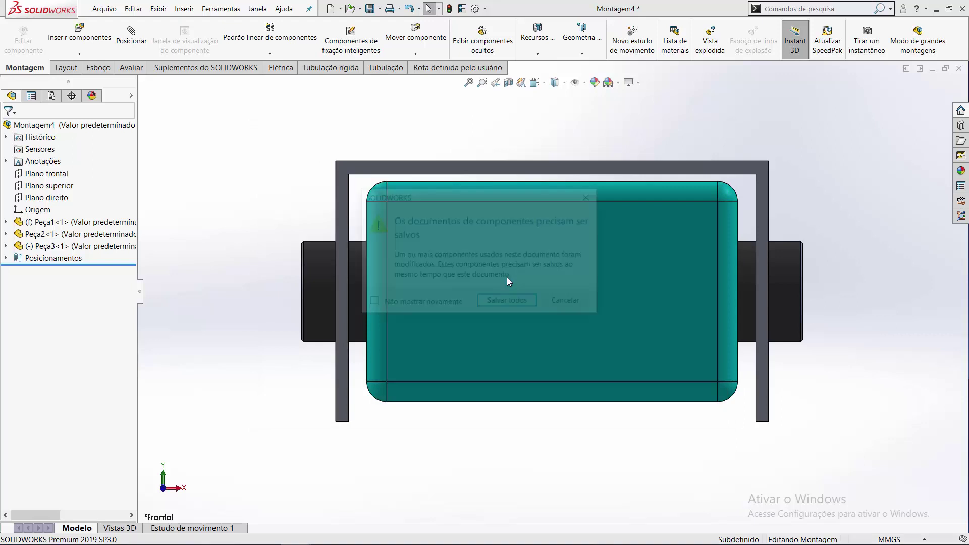
{"action": "left_click", "coordinate": [508, 303]}
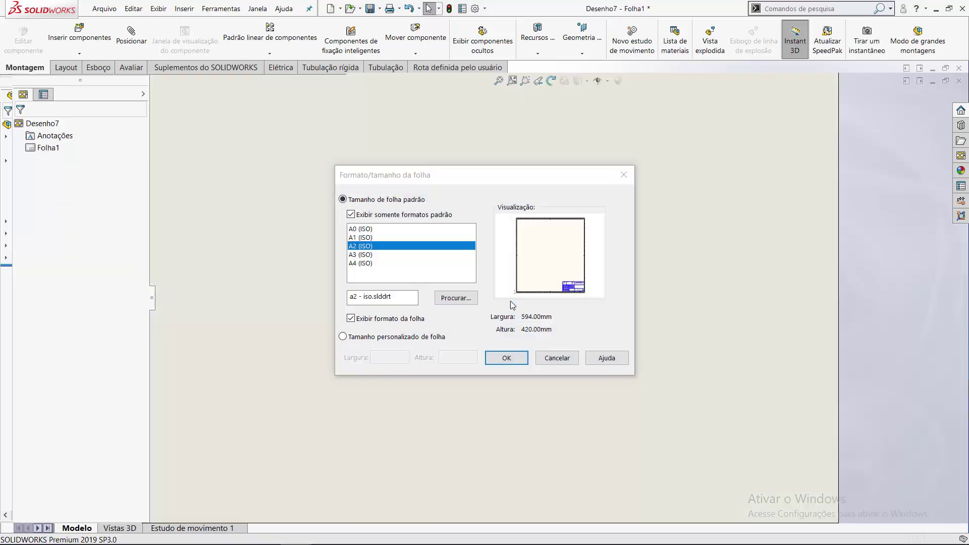
Accept the A2 (ISO) sheet format for the new drawing Desenho7.
{"action": "left_click", "coordinate": [506, 358]}
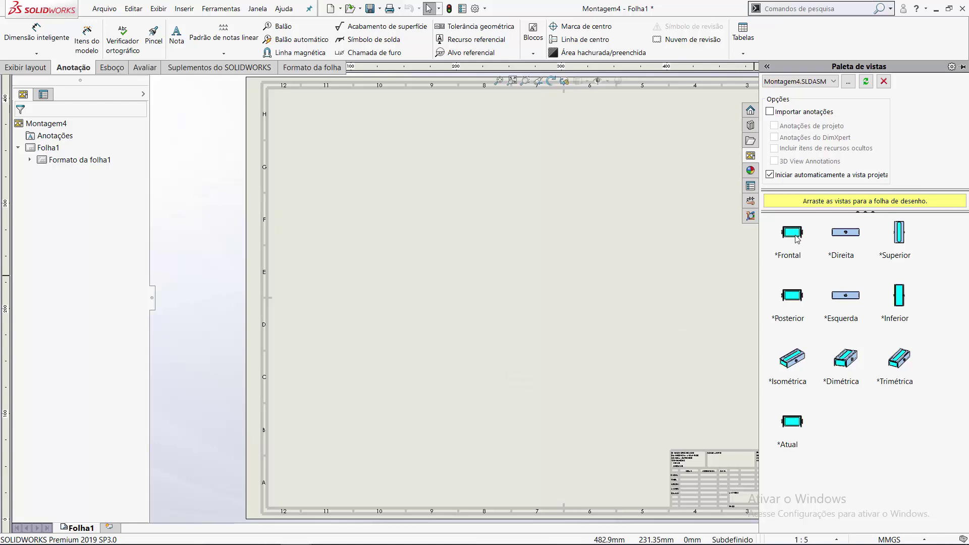
Switch sheet Folha1 to first-angle projection (Primeiro diedro) and show the Montagem4 View Palette.
{"action": "right_click", "coordinate": [553, 333]}
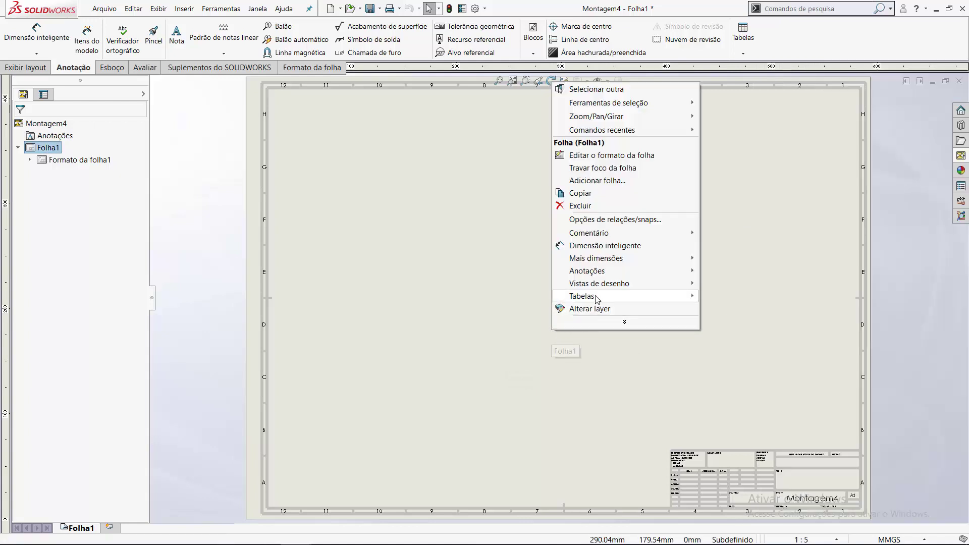
{"action": "left_click", "coordinate": [609, 324]}
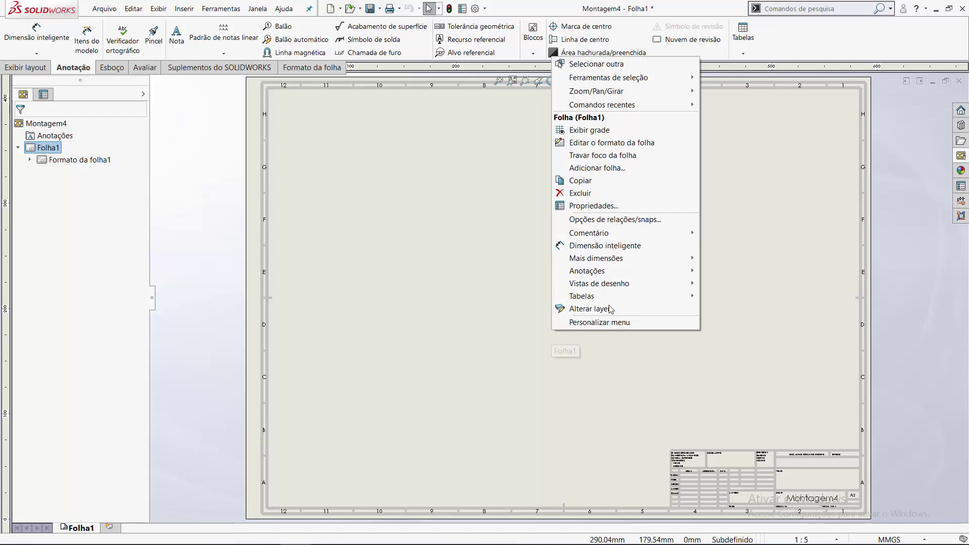
{"action": "left_click", "coordinate": [596, 206]}
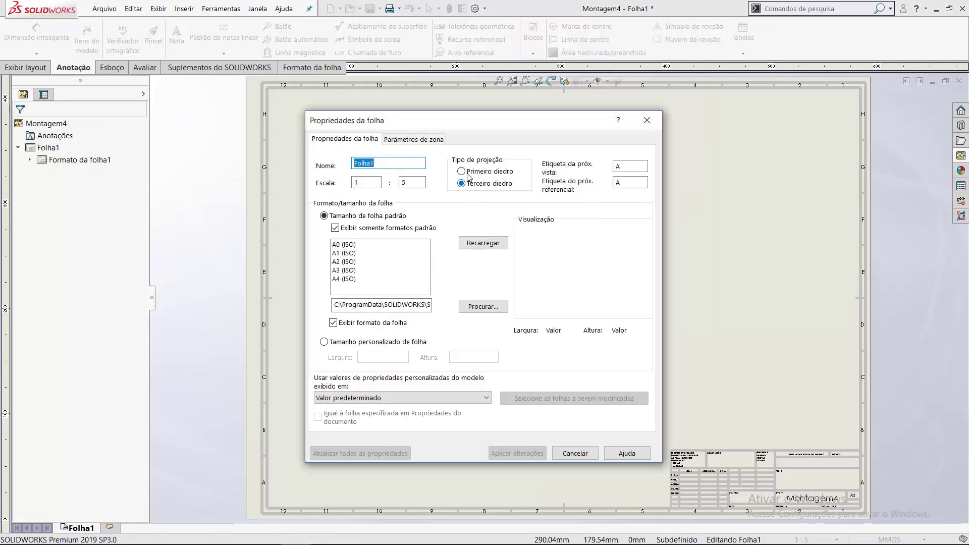
{"action": "left_click", "coordinate": [468, 174]}
{"action": "left_click", "coordinate": [519, 454]}
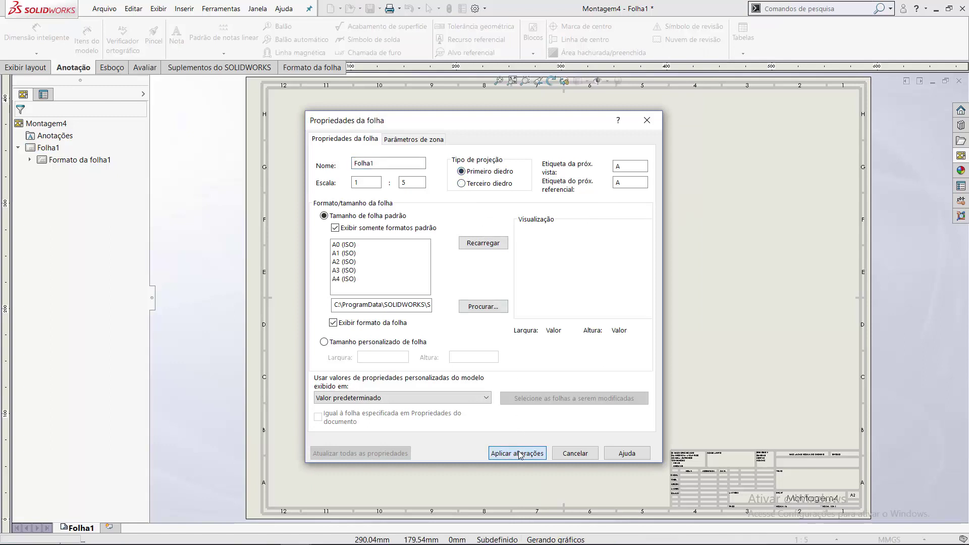
{"action": "left_click", "coordinate": [962, 155]}
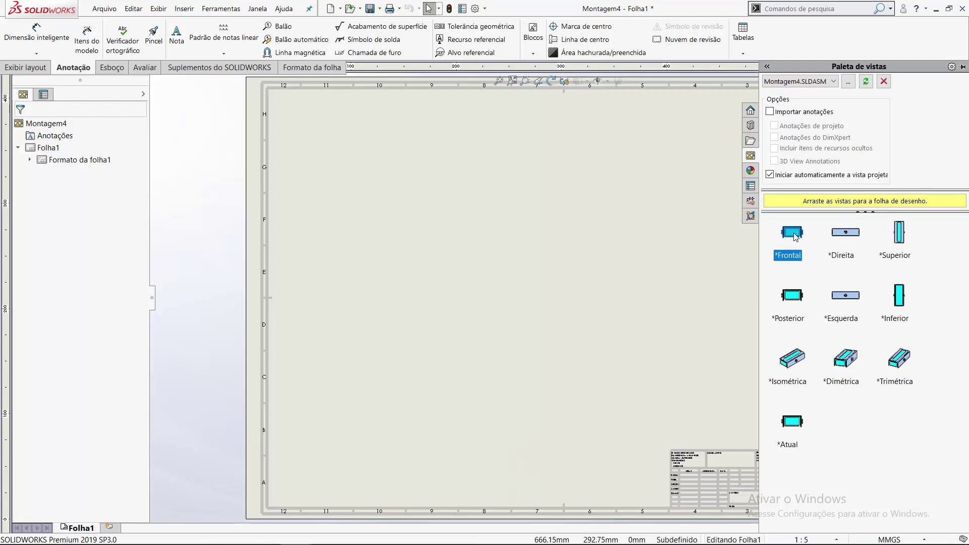
Place the Frontal view and a projected side view to its right at 1:2, then stop projecting.
{"action": "left_click_drag", "start_coordinate": [795, 237], "coordinate": [399, 220]}
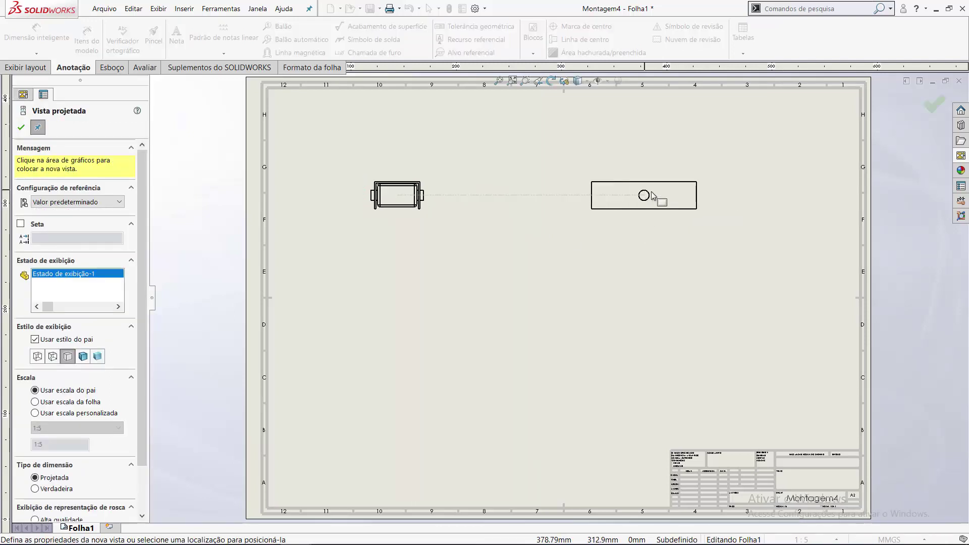
{"action": "left_click", "coordinate": [651, 195]}
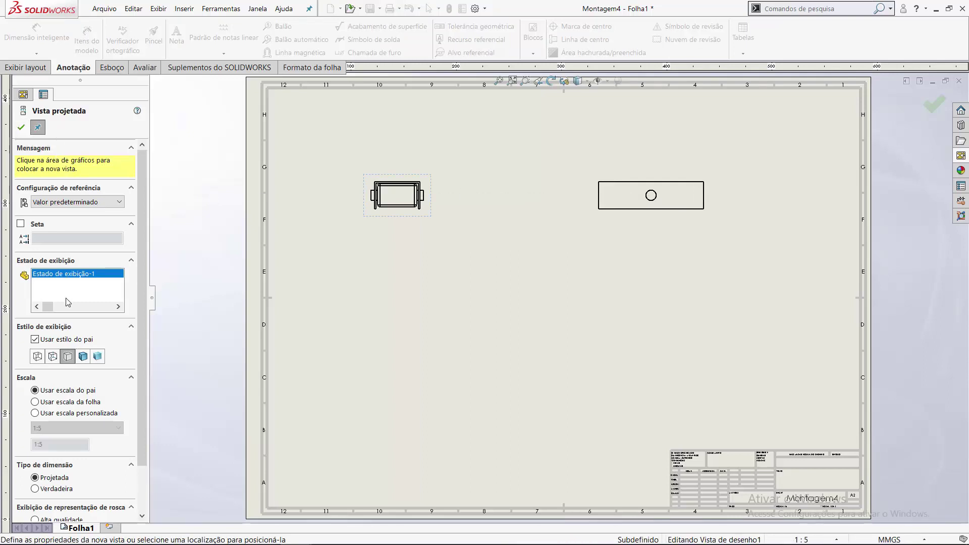
{"action": "left_click", "coordinate": [35, 413]}
{"action": "left_click", "coordinate": [48, 428]}
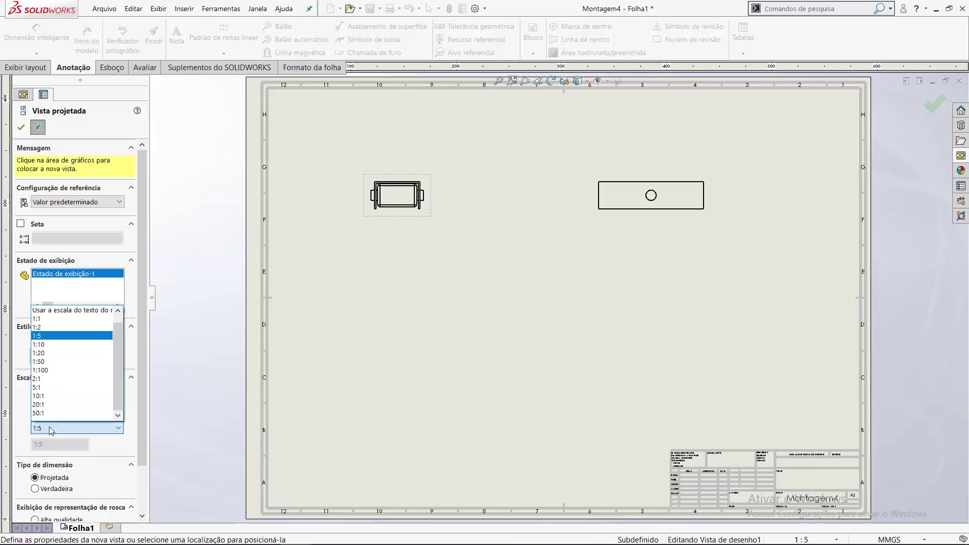
{"action": "left_click", "coordinate": [52, 327]}
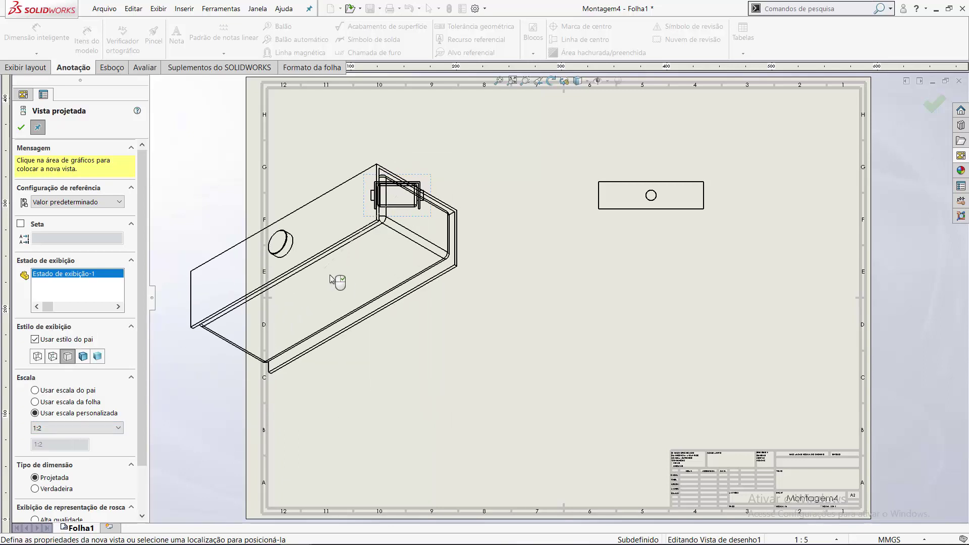
{"action": "key", "text": "Escape"}
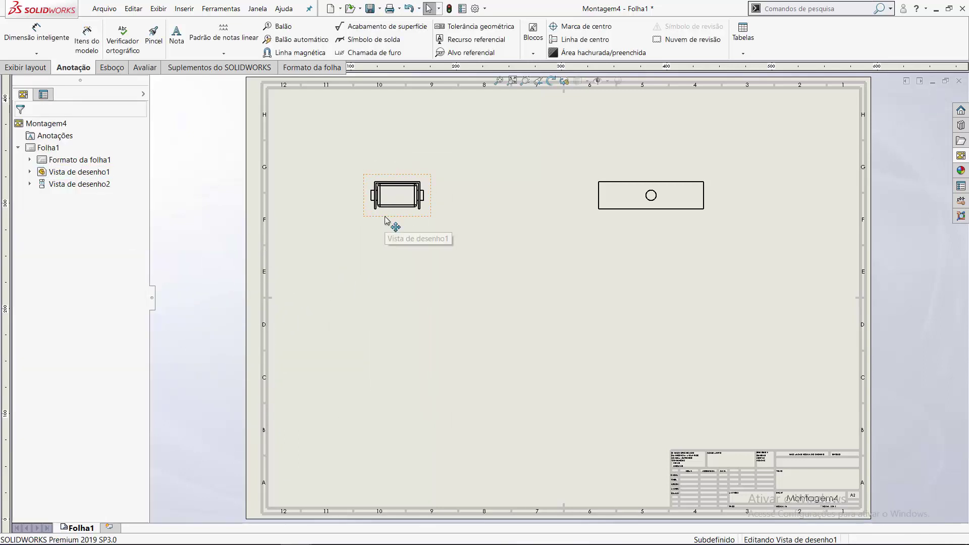
Give Vista de desenho1 a custom 1:2 scale and shift the side view further right.
{"action": "left_click", "coordinate": [385, 221]}
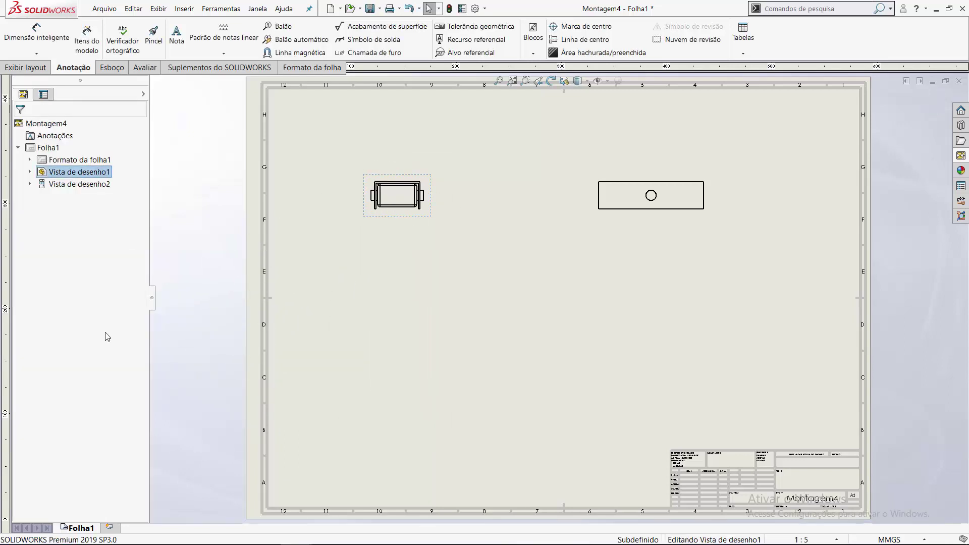
{"action": "left_click", "coordinate": [426, 281]}
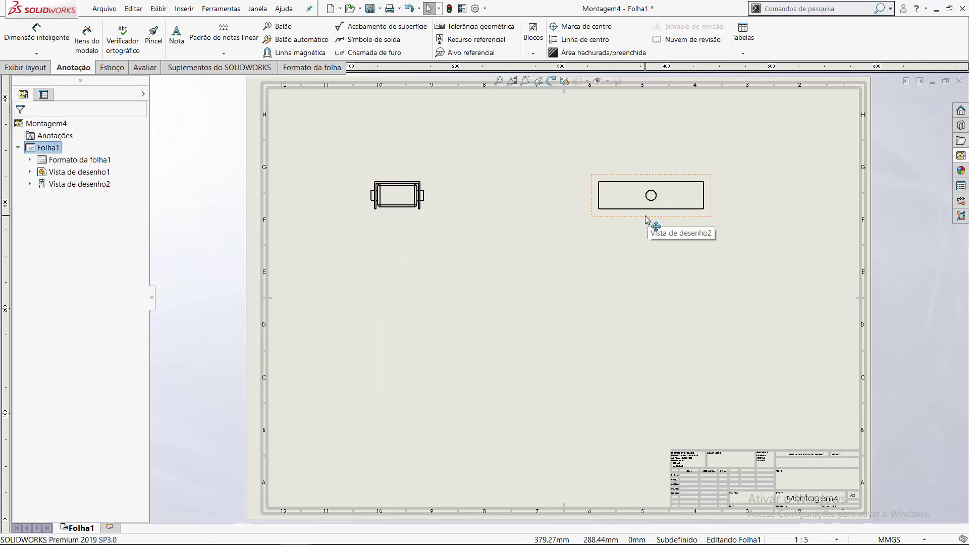
{"action": "left_click", "coordinate": [392, 180]}
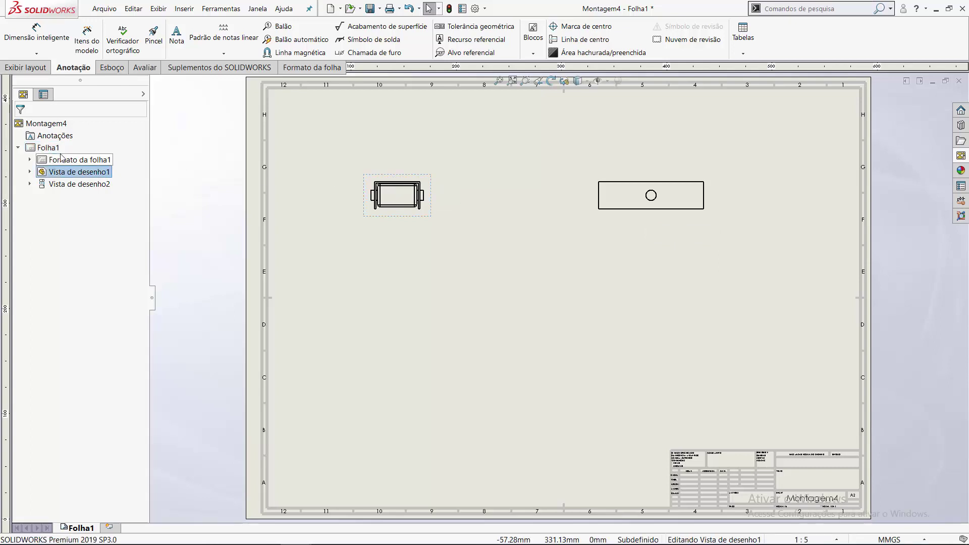
{"action": "left_click", "coordinate": [43, 97]}
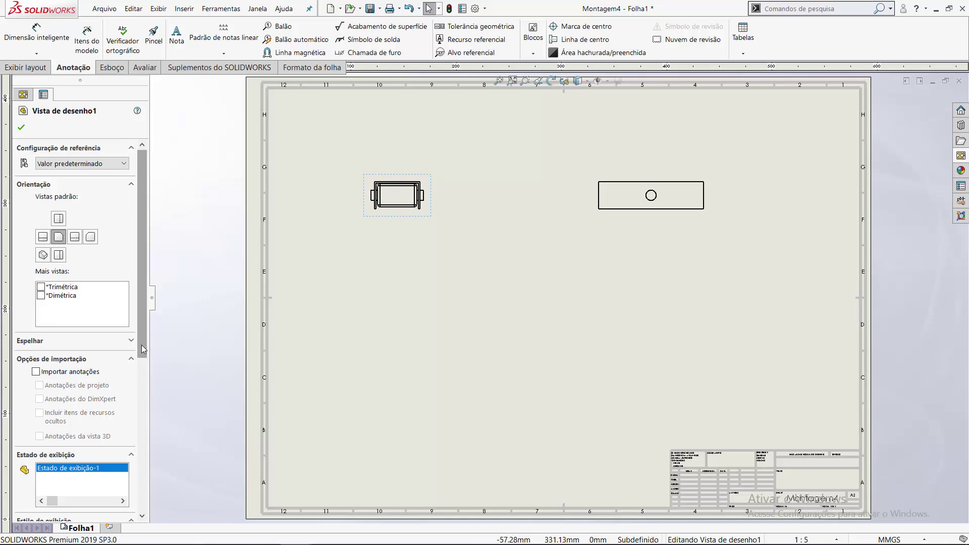
{"action": "left_click_drag", "start_coordinate": [142, 345], "coordinate": [142, 540]}
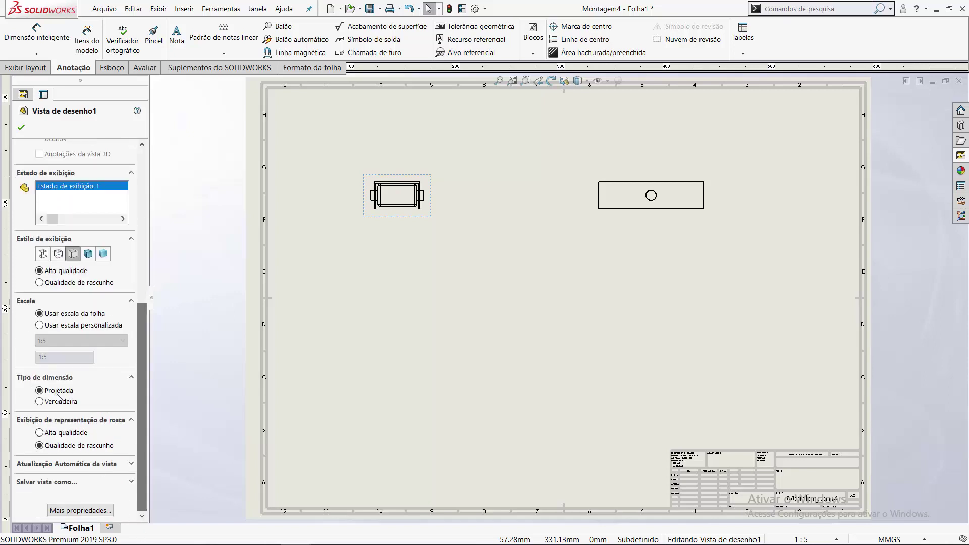
{"action": "left_click", "coordinate": [40, 325]}
{"action": "left_click", "coordinate": [51, 342]}
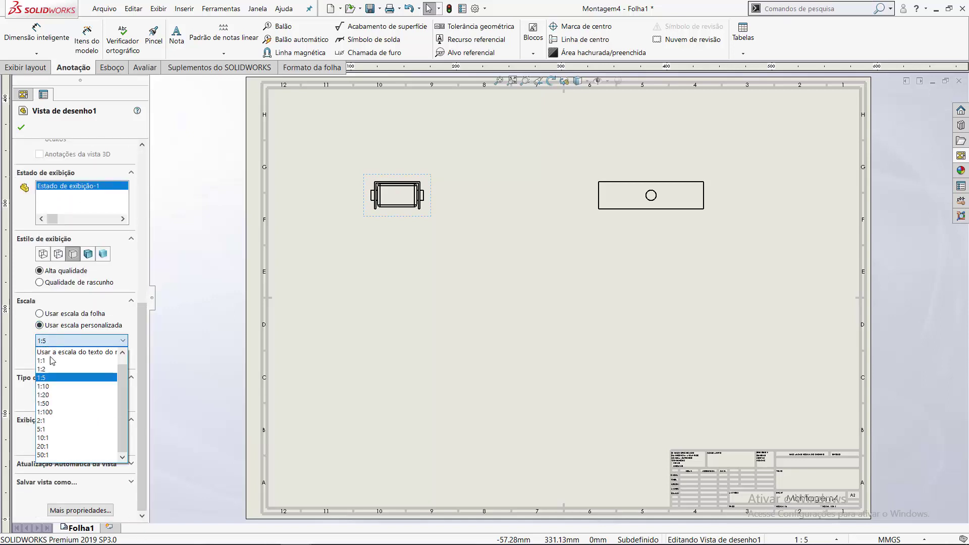
{"action": "left_click", "coordinate": [51, 370]}
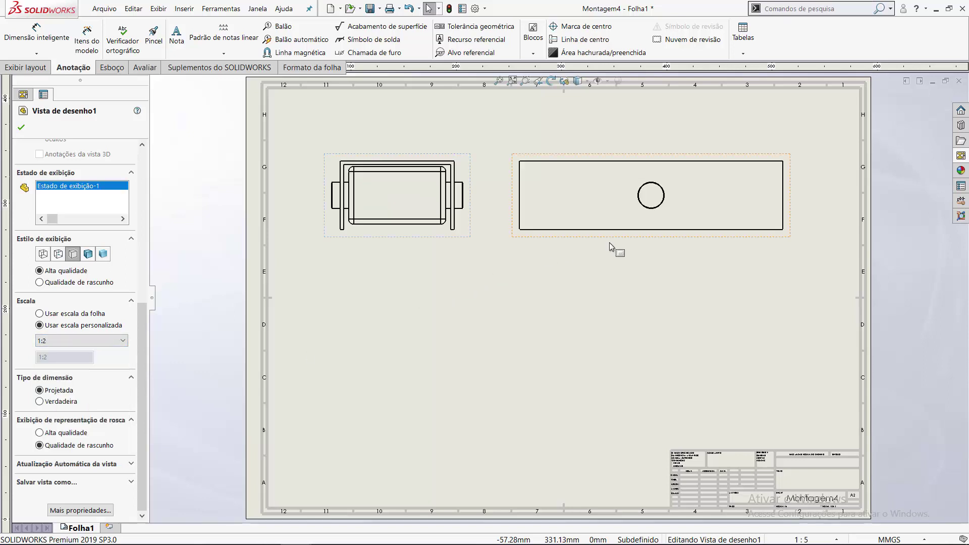
{"action": "left_click", "coordinate": [653, 249]}
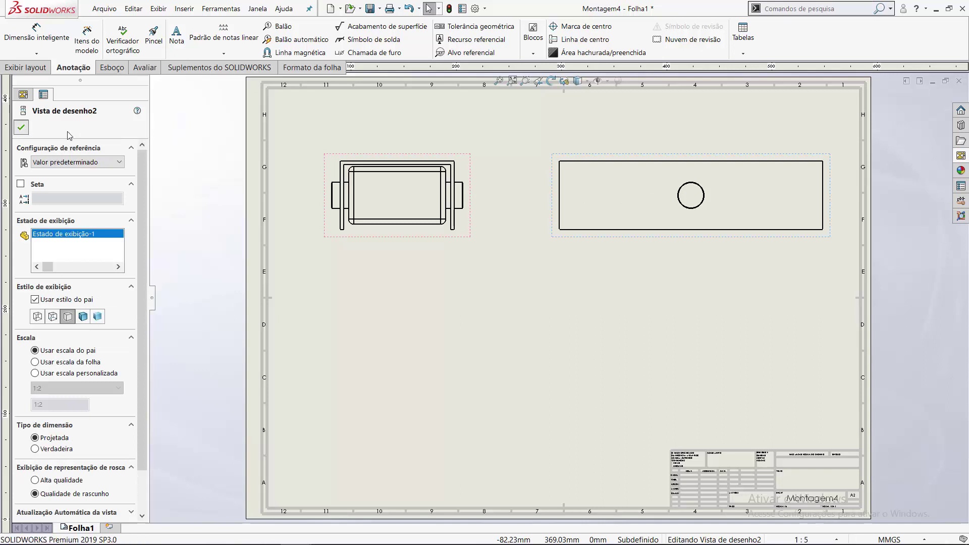
Lower both aligned Montagem4 views toward the middle of the A2 sheet, zooming to check placement.
{"action": "key", "text": "Escape"}
{"action": "scroll", "coordinate": [722, 166], "scroll_direction": "down", "scroll_amount": 1}
{"action": "scroll", "coordinate": [682, 174], "scroll_direction": "down", "scroll_amount": 1}
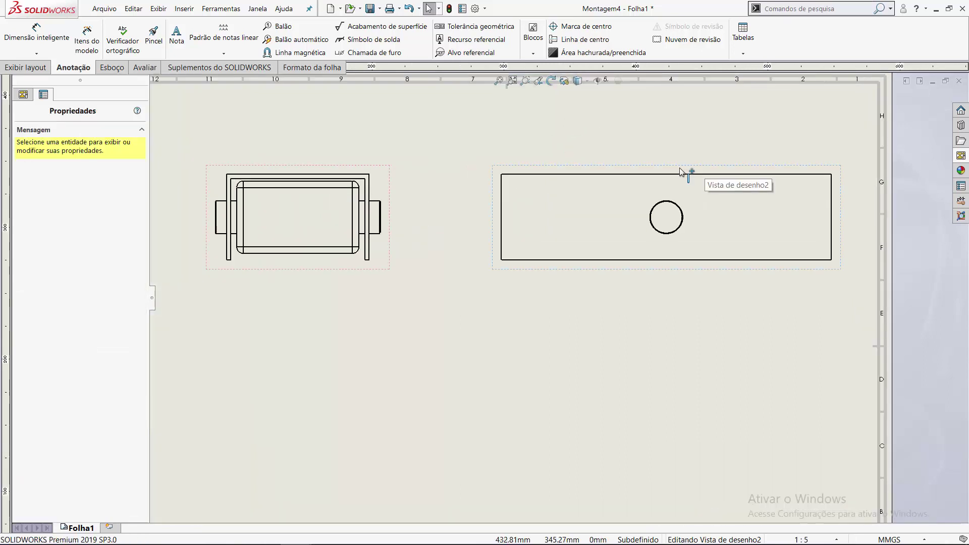
{"action": "scroll", "coordinate": [543, 177], "scroll_direction": "up", "scroll_amount": 2}
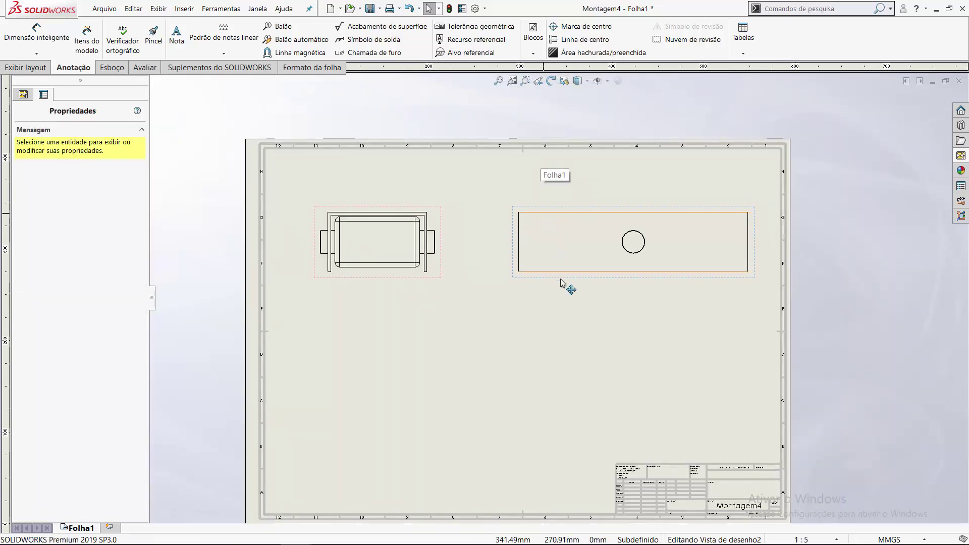
{"action": "left_click_drag", "start_coordinate": [564, 297], "coordinate": [567, 297]}
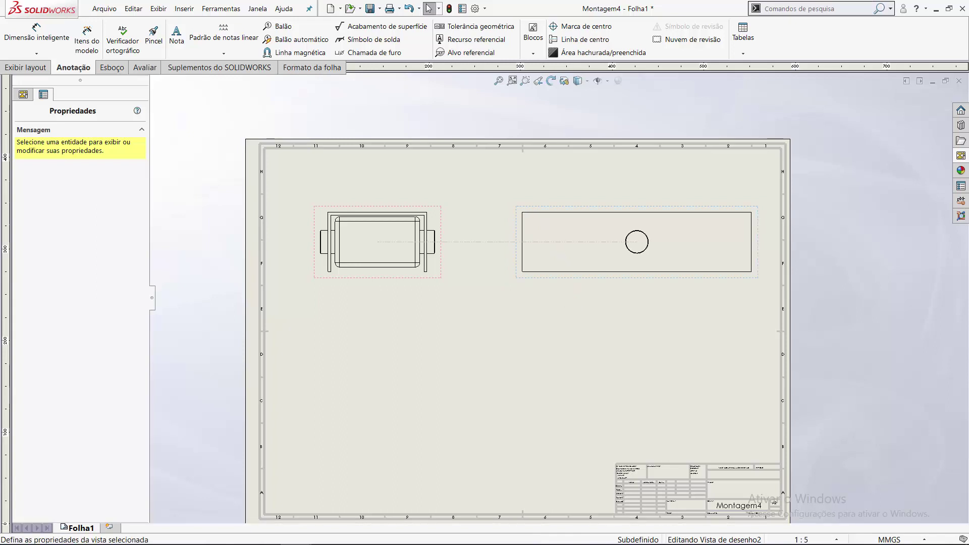
{"action": "left_click_drag", "start_coordinate": [402, 286], "coordinate": [405, 347]}
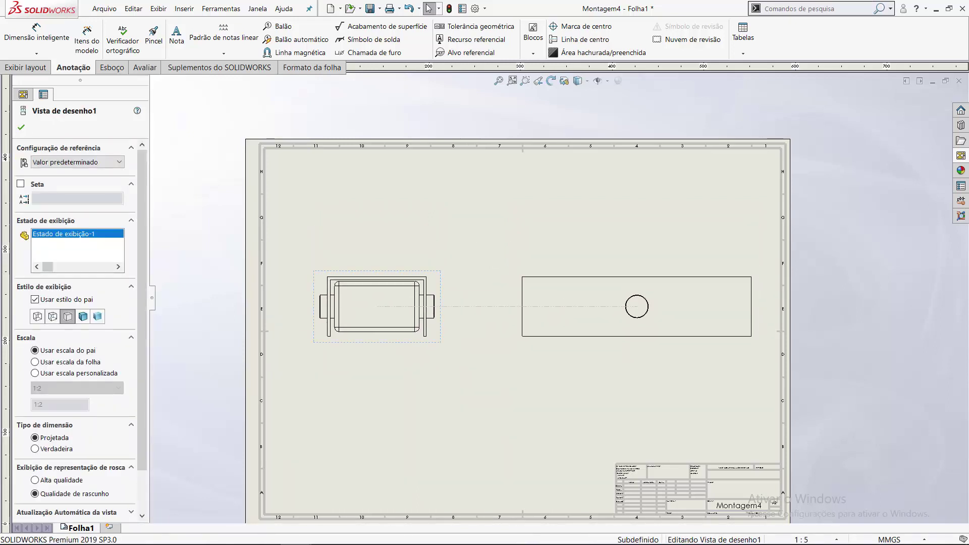
{"action": "left_click", "coordinate": [21, 128]}
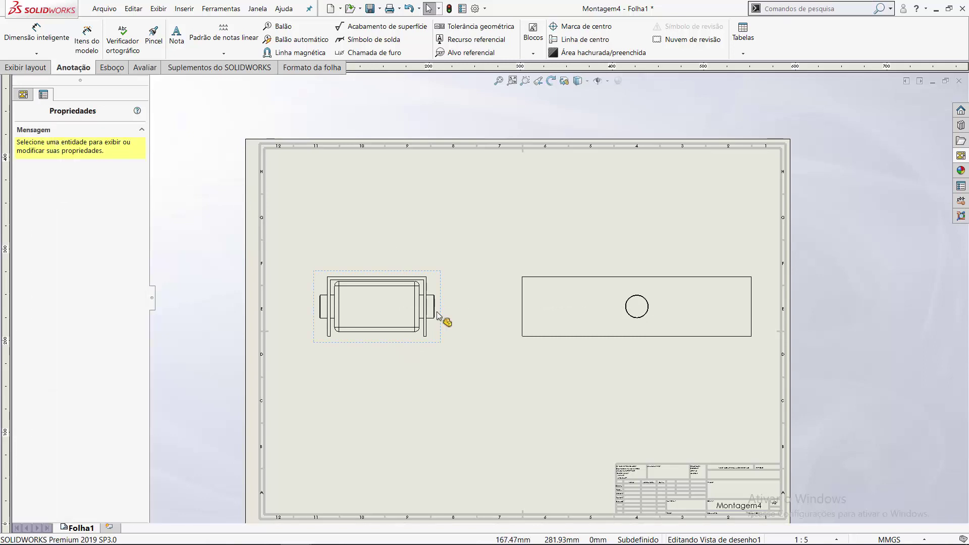
{"action": "scroll", "coordinate": [660, 343], "scroll_direction": "down", "scroll_amount": 2}
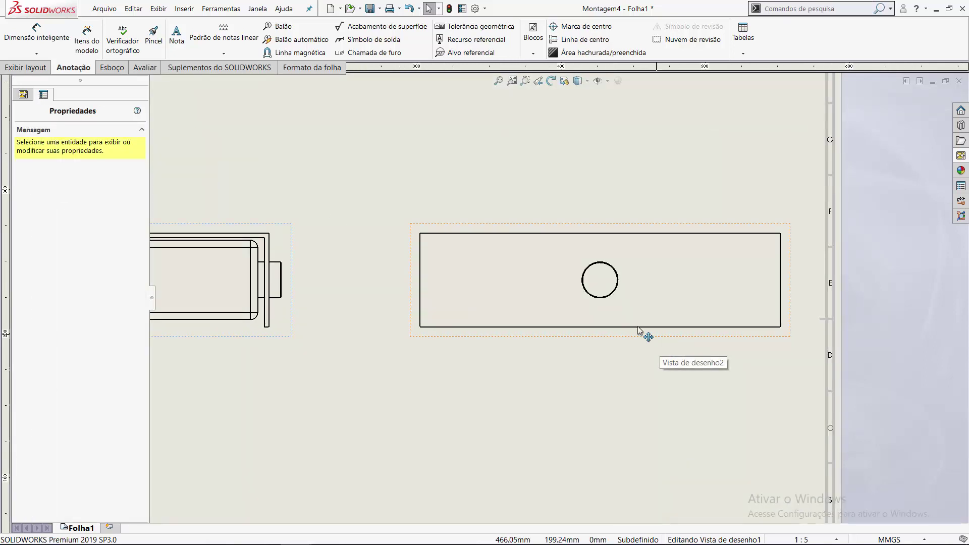
{"action": "scroll", "coordinate": [637, 325], "scroll_direction": "up", "scroll_amount": 1}
{"action": "scroll", "coordinate": [552, 257], "scroll_direction": "up", "scroll_amount": 2}
{"action": "scroll", "coordinate": [505, 252], "scroll_direction": "up", "scroll_amount": 1}
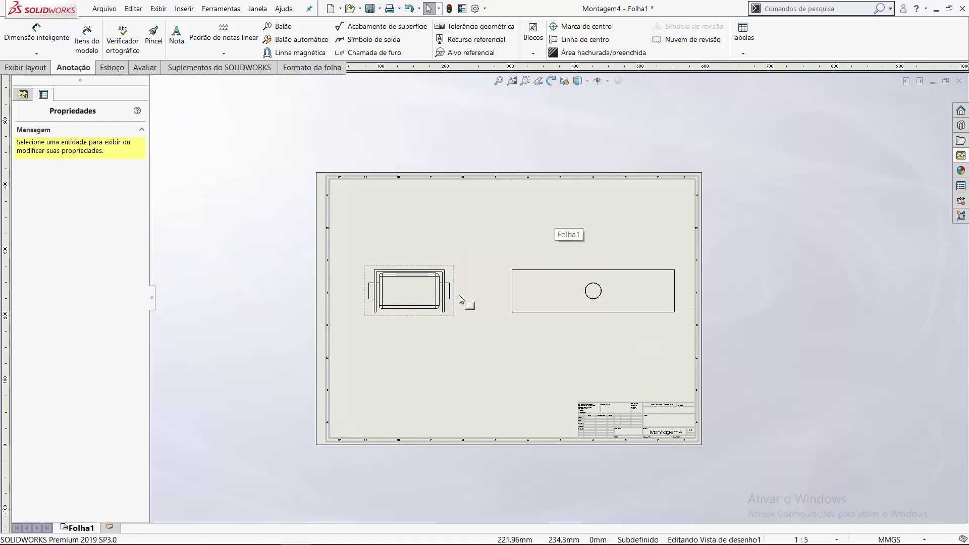
{"action": "scroll", "coordinate": [459, 295], "scroll_direction": "down", "scroll_amount": 1}
{"action": "scroll", "coordinate": [467, 288], "scroll_direction": "down", "scroll_amount": 1}
{"action": "scroll", "coordinate": [635, 273], "scroll_direction": "up", "scroll_amount": 1}
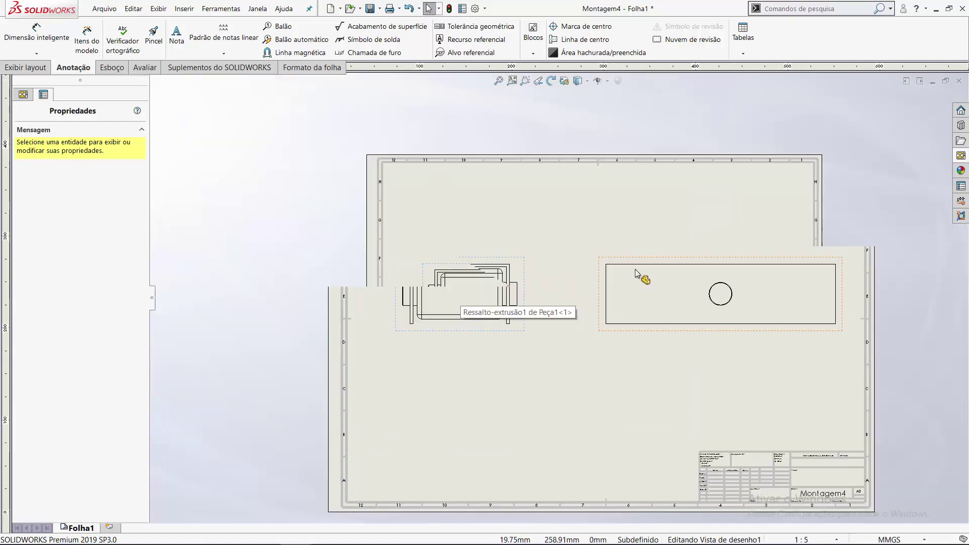
{"action": "scroll", "coordinate": [732, 308], "scroll_direction": "down", "scroll_amount": 2}
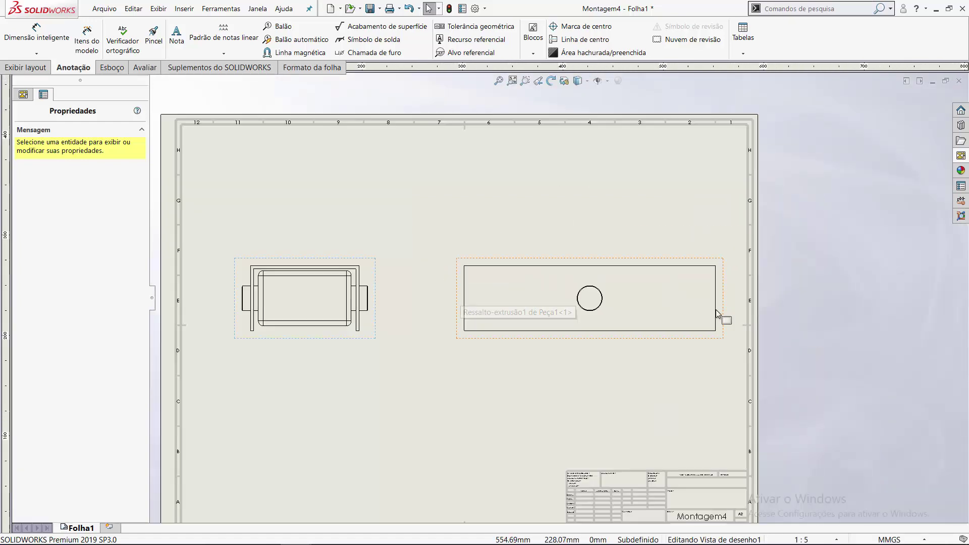
{"action": "left_click", "coordinate": [339, 280]}
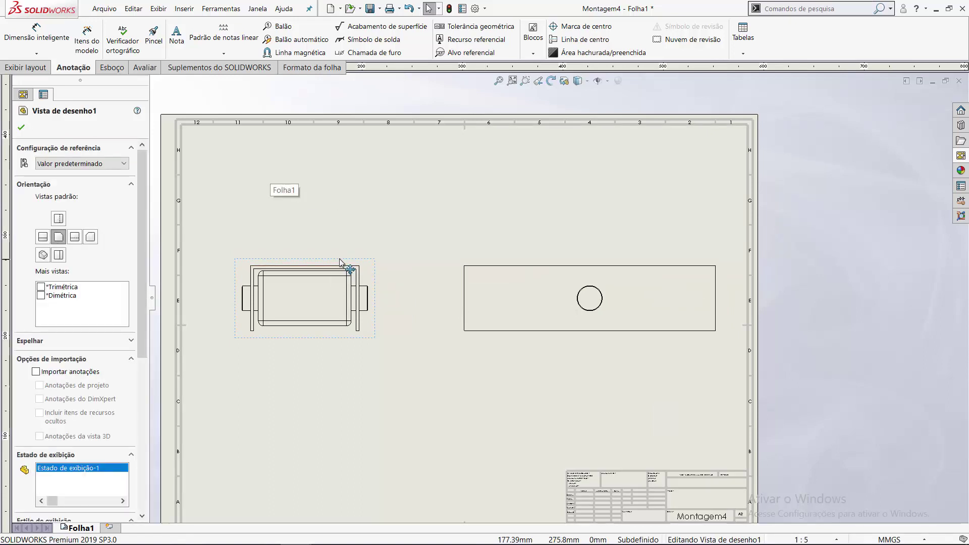
Add an automatic centerline through the pin in the left front view.
{"action": "left_click", "coordinate": [577, 38]}
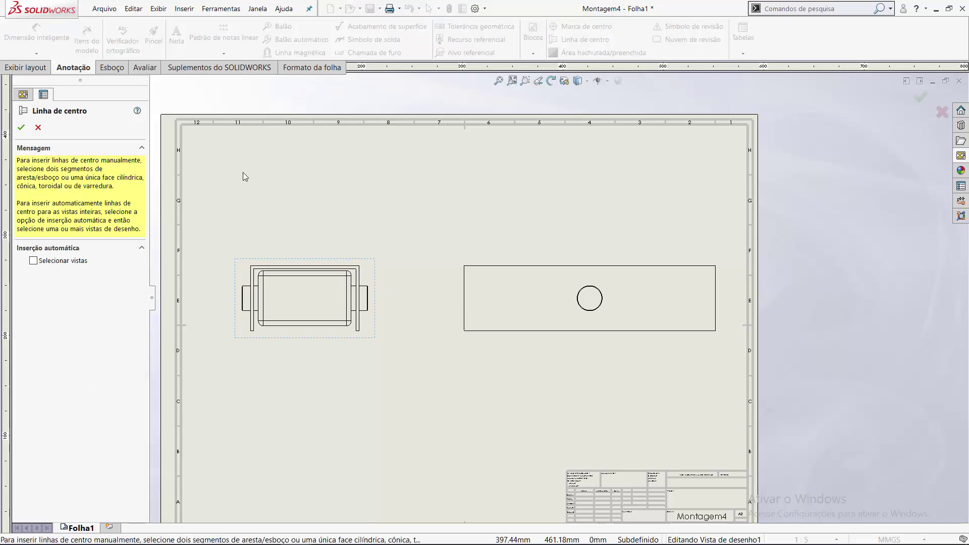
{"action": "left_click", "coordinate": [33, 260]}
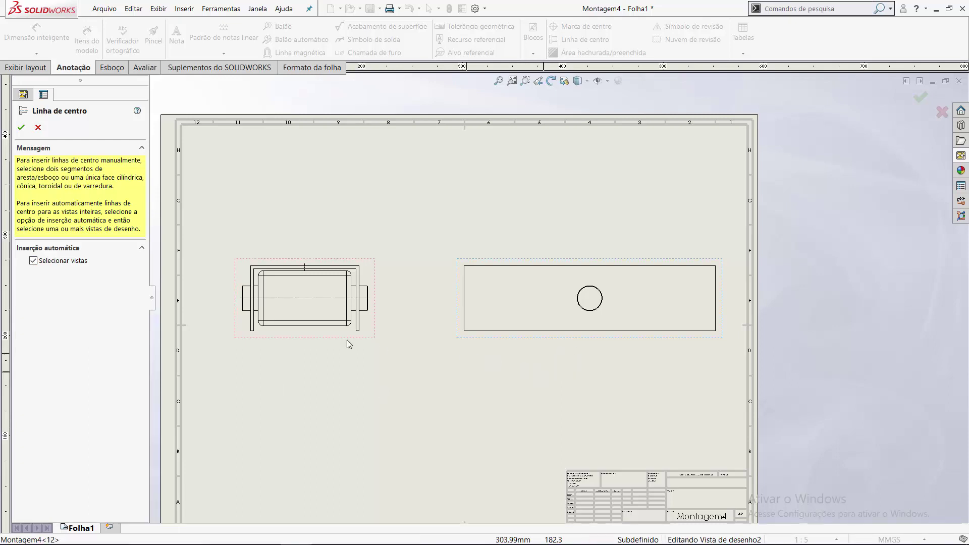
{"action": "left_click", "coordinate": [21, 126]}
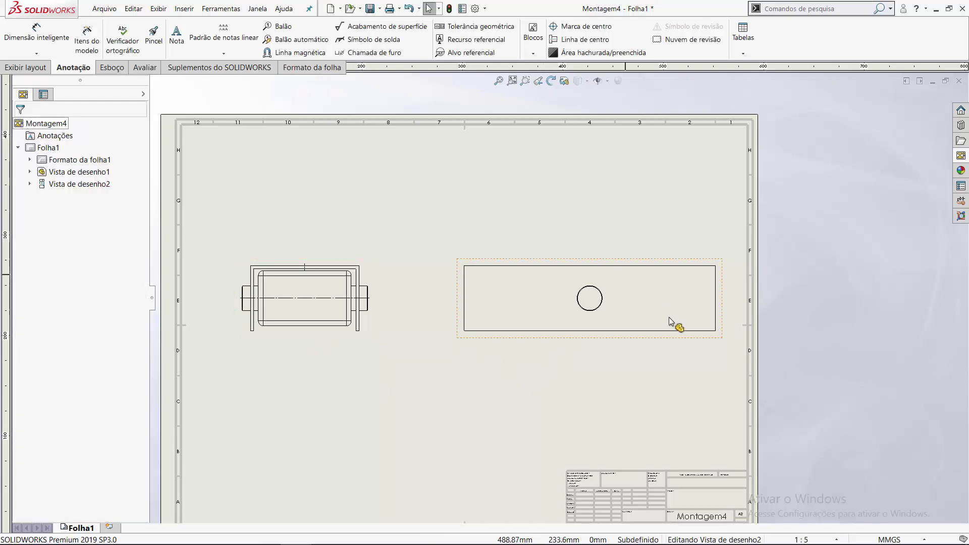
{"action": "left_click", "coordinate": [597, 310]}
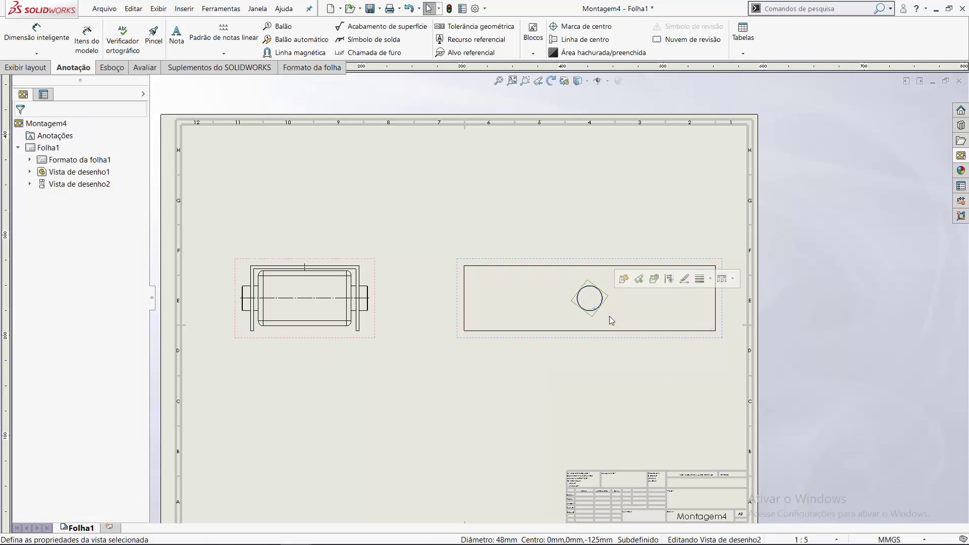
Add a centre mark to the selected circle.
{"action": "left_click", "coordinate": [576, 30]}
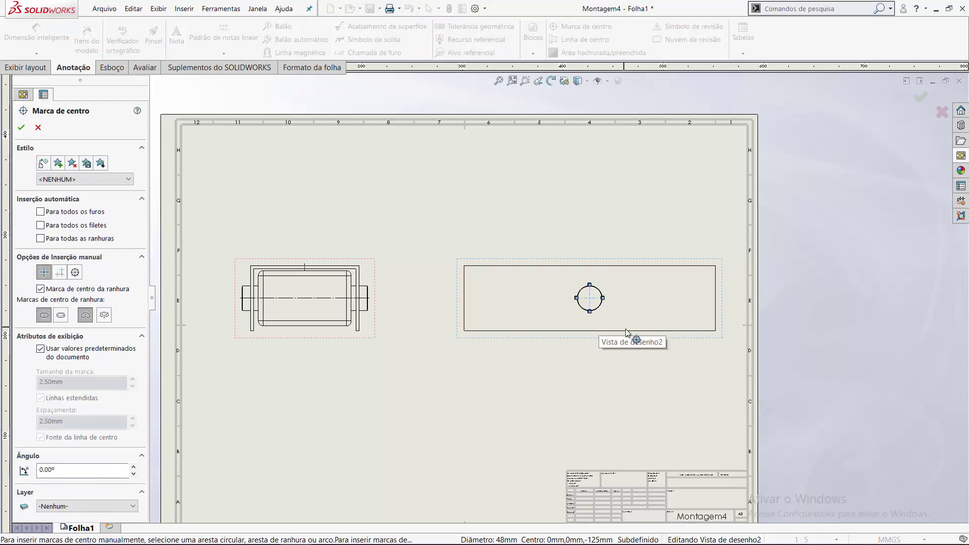
{"action": "scroll", "coordinate": [634, 346], "scroll_direction": "down", "scroll_amount": 2}
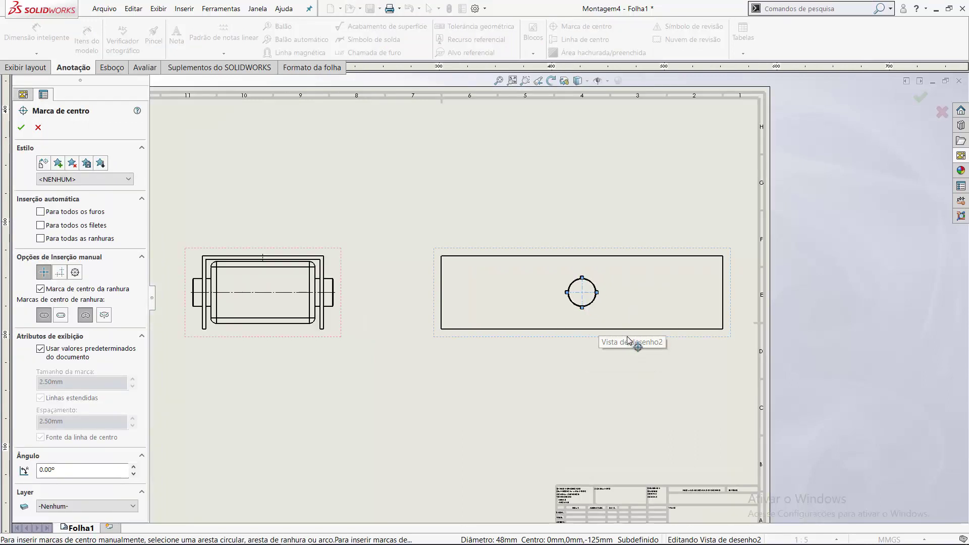
{"action": "left_click", "coordinate": [21, 128]}
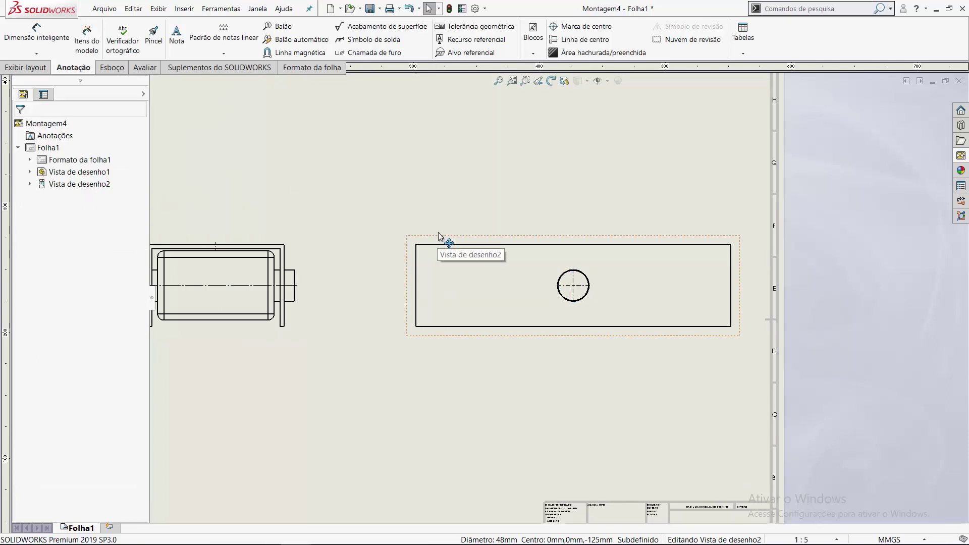
Add another centerline on the left view, then fit the whole sheet in view.
{"action": "left_click", "coordinate": [595, 45]}
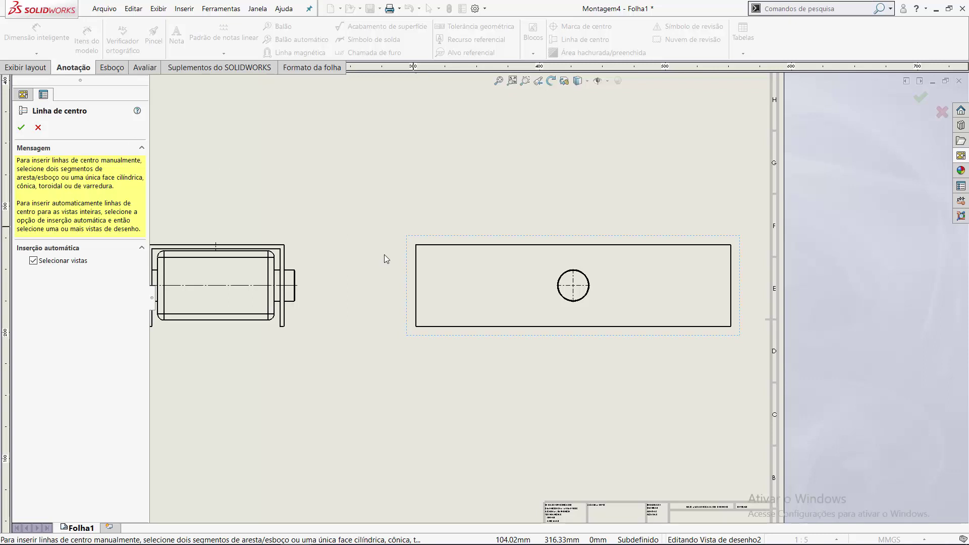
{"action": "left_click", "coordinate": [22, 127]}
{"action": "key", "text": "f"}
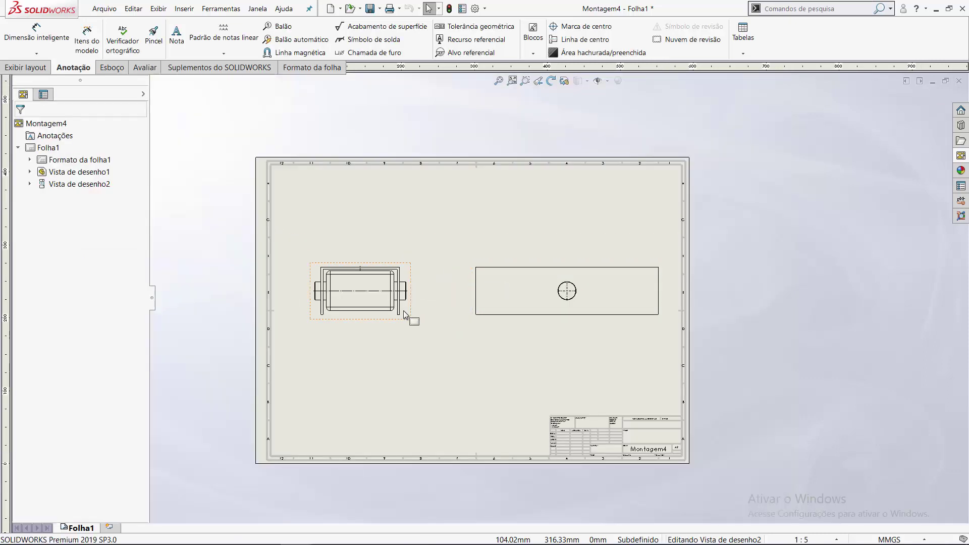
{"action": "scroll", "coordinate": [400, 318], "scroll_direction": "down", "scroll_amount": 2}
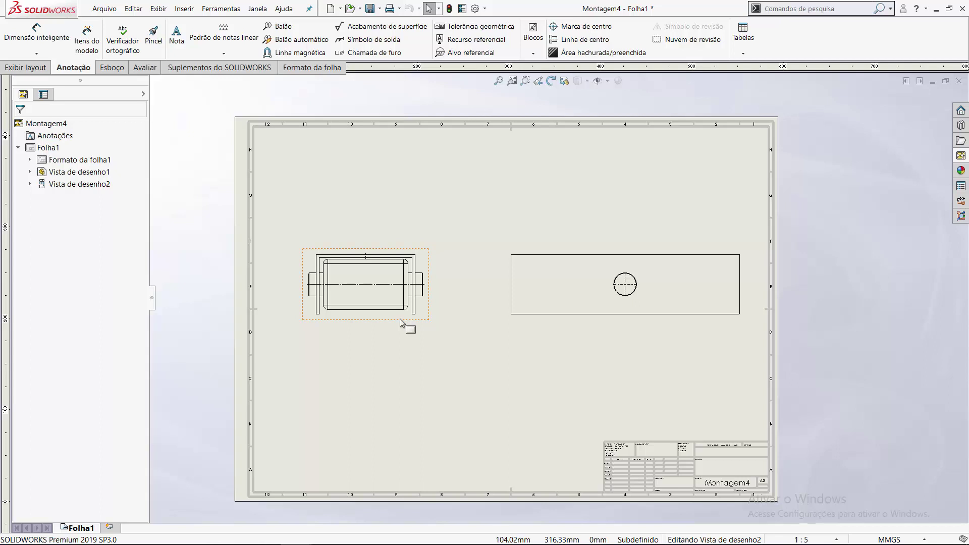
Dimension the hole 250.00 from the right view's left edge, placed above the view.
{"action": "left_click", "coordinate": [45, 31]}
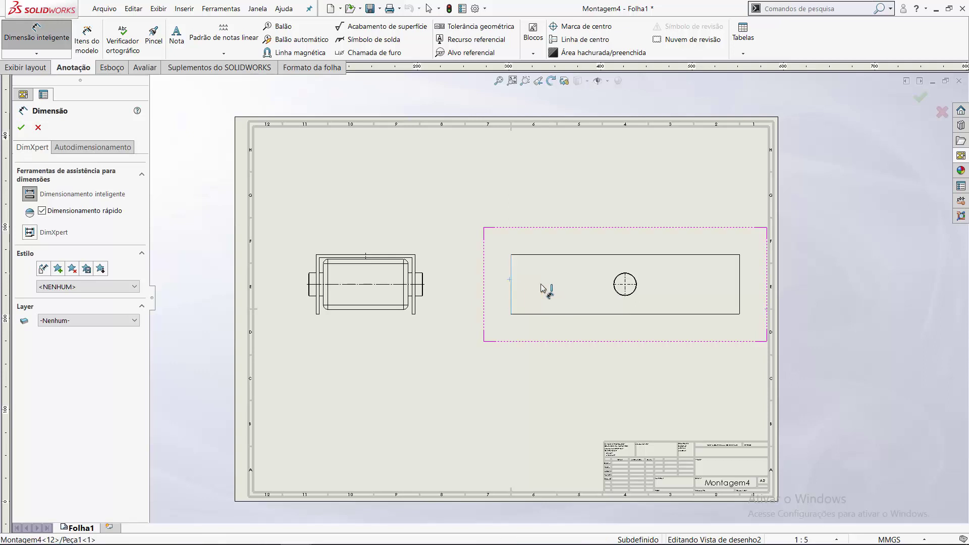
{"action": "left_click", "coordinate": [628, 285]}
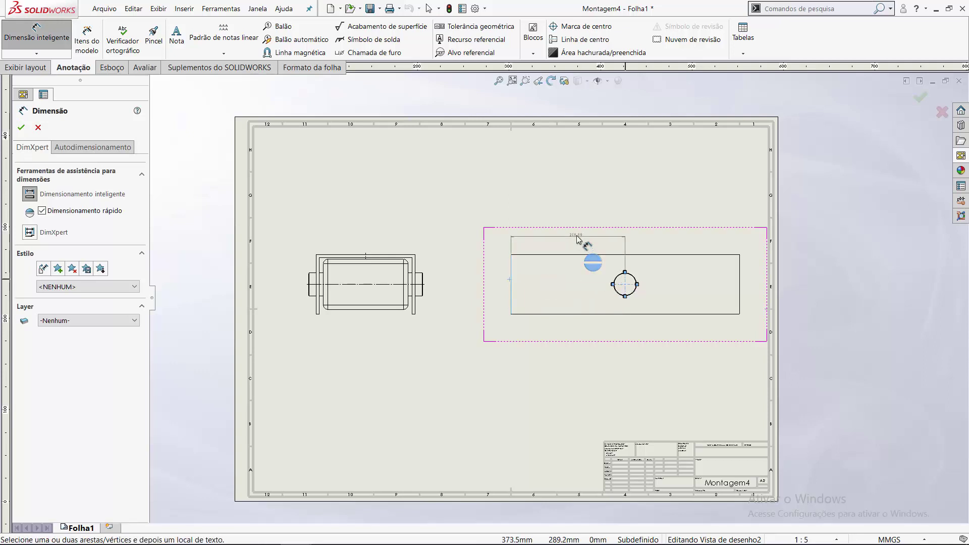
{"action": "left_click", "coordinate": [573, 224]}
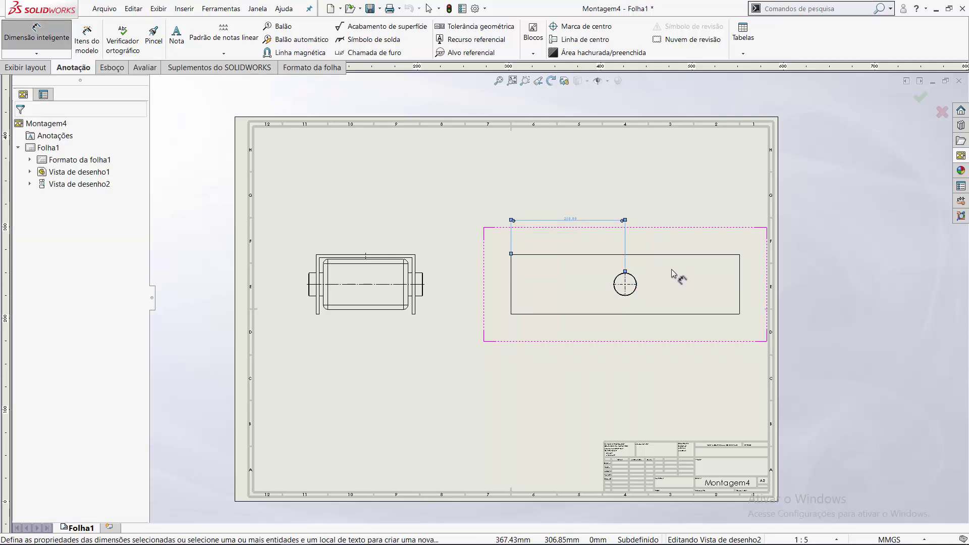
{"action": "scroll", "coordinate": [682, 270], "scroll_direction": "down", "scroll_amount": 3}
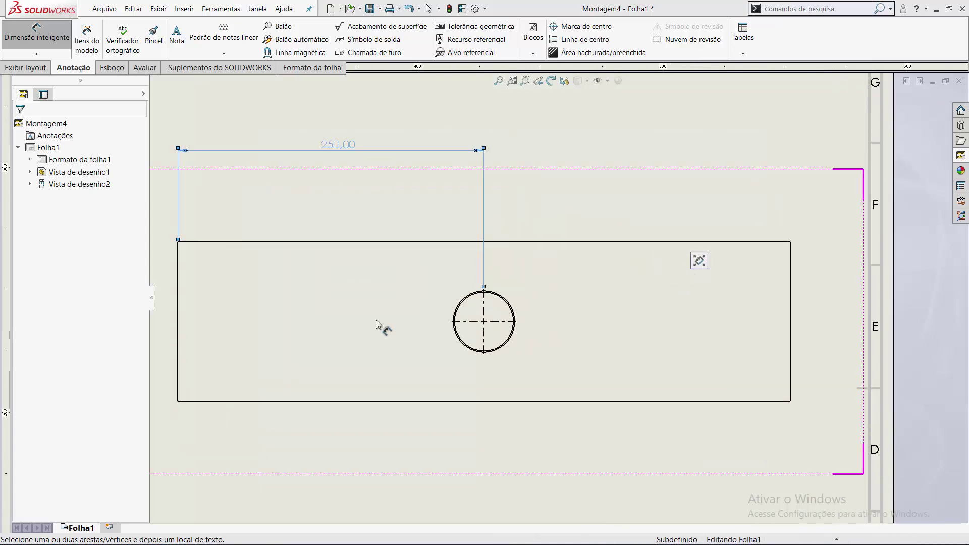
{"action": "key", "text": "f"}
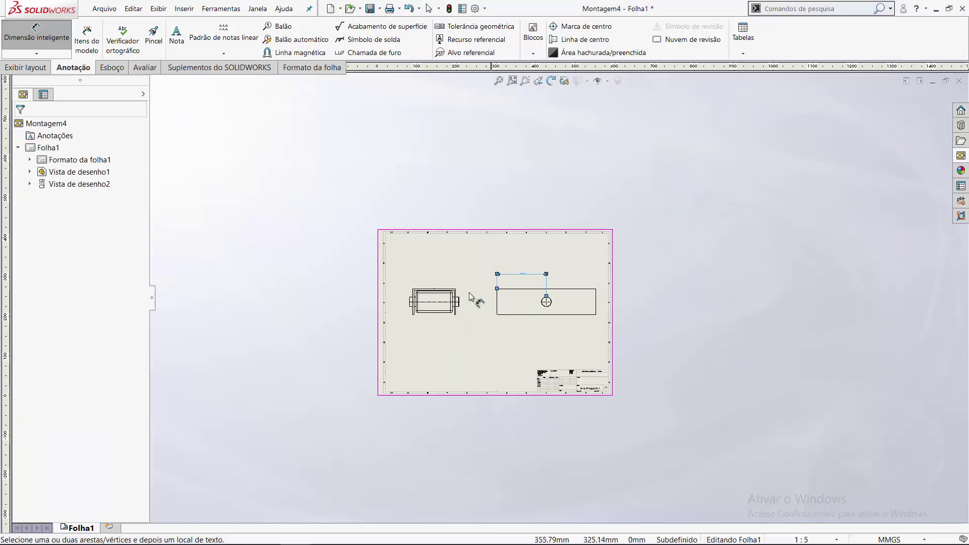
{"action": "scroll", "coordinate": [428, 318], "scroll_direction": "down", "scroll_amount": 2}
{"action": "scroll", "coordinate": [433, 306], "scroll_direction": "down", "scroll_amount": 1}
{"action": "scroll", "coordinate": [432, 305], "scroll_direction": "down", "scroll_amount": 3}
{"action": "scroll", "coordinate": [493, 309], "scroll_direction": "down", "scroll_amount": 1}
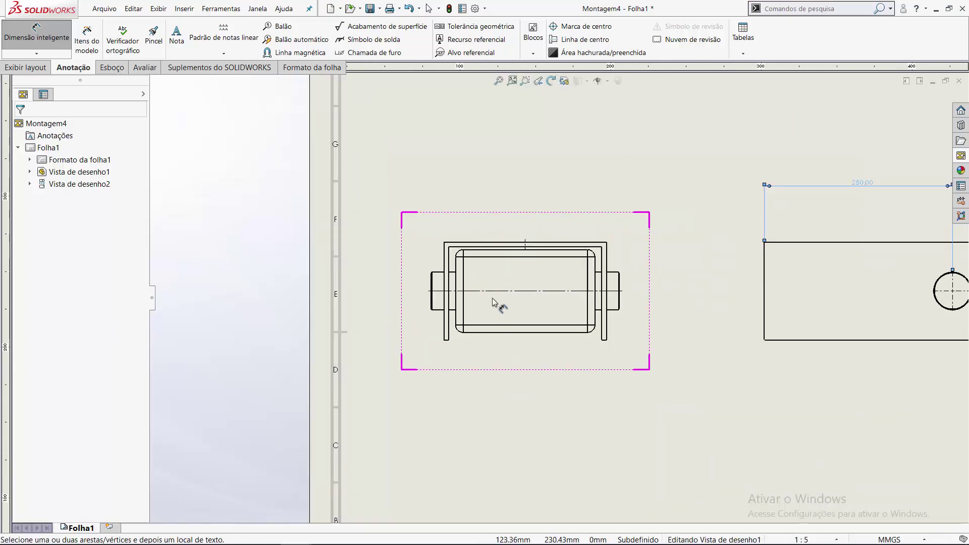
Add a 65.00 vertical dimension from the left view's centerline to its top edge.
{"action": "left_click", "coordinate": [495, 291]}
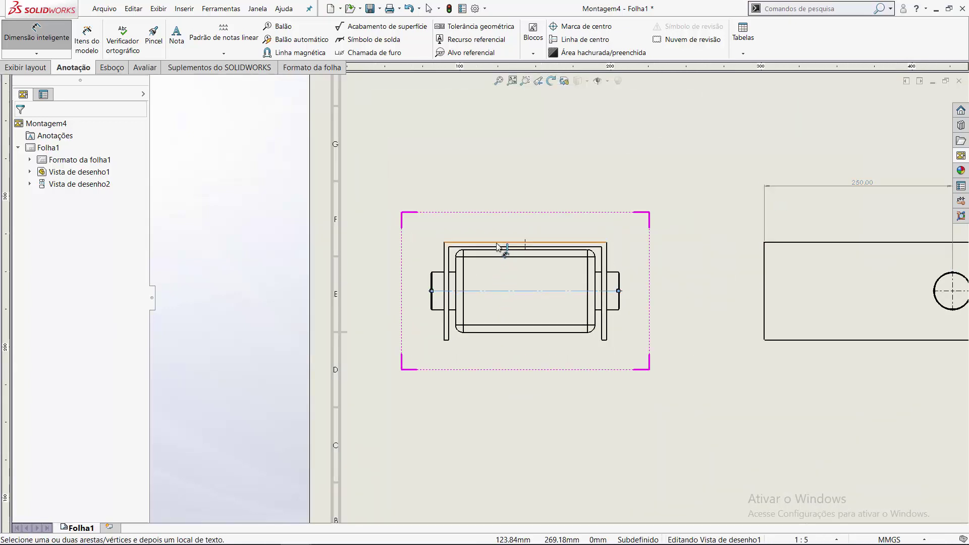
{"action": "left_click", "coordinate": [505, 243]}
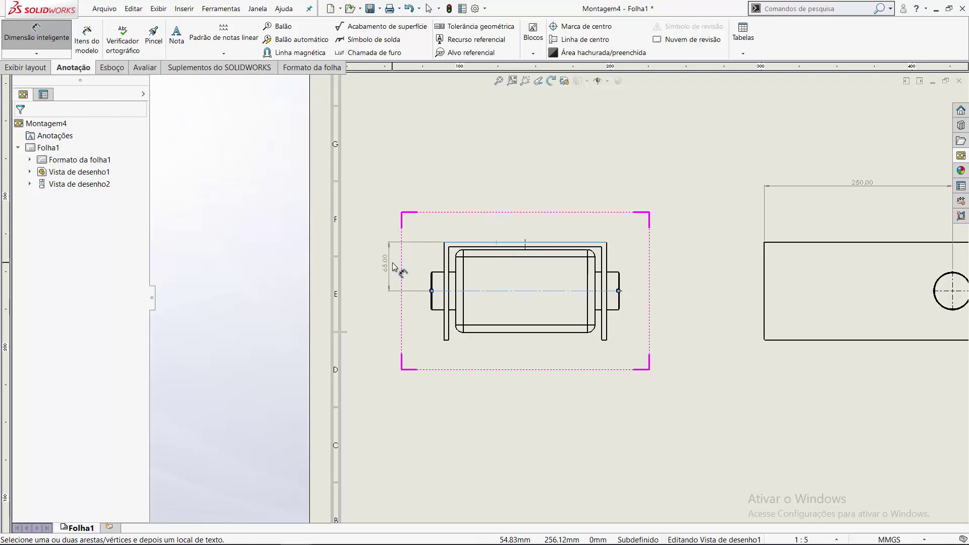
{"action": "left_click", "coordinate": [387, 260]}
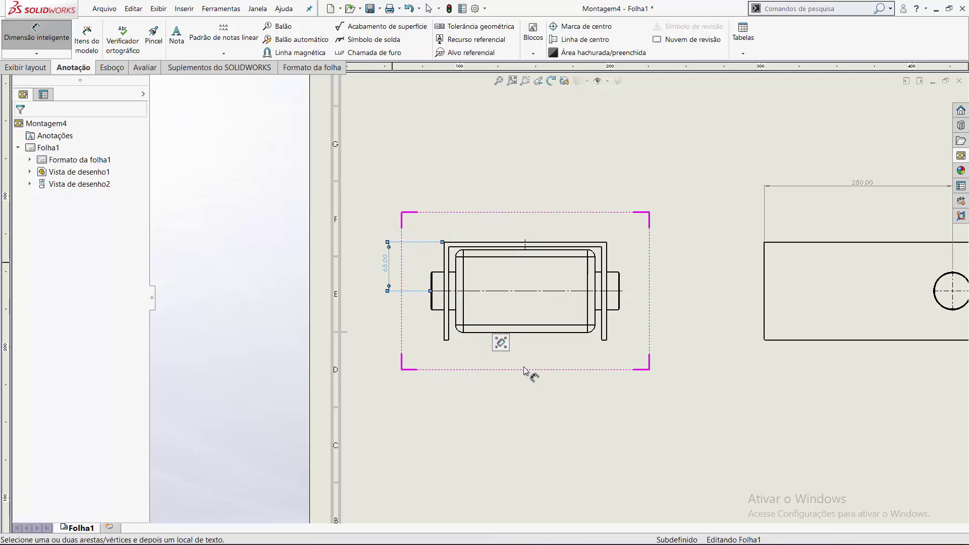
{"action": "key", "text": "f"}
{"action": "scroll", "coordinate": [532, 362], "scroll_direction": "up", "scroll_amount": 2}
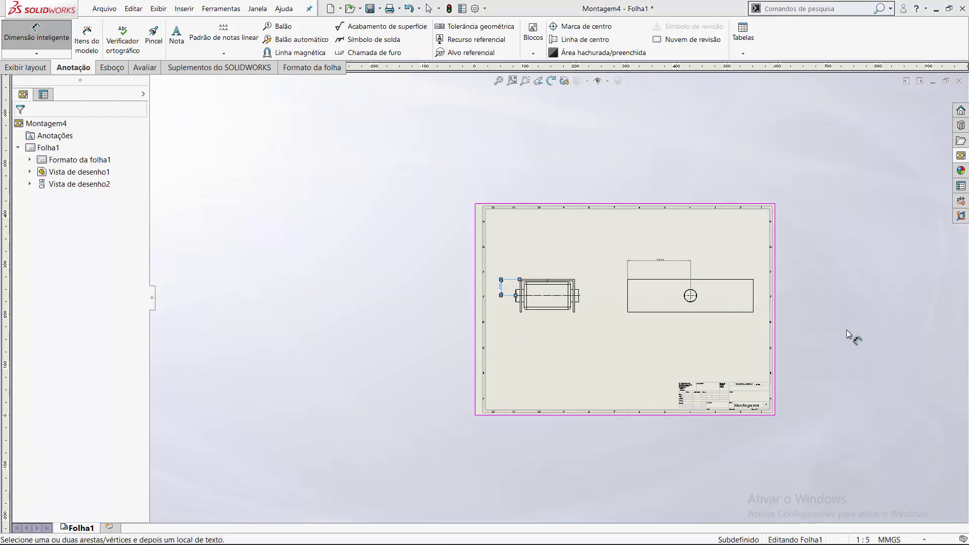
{"action": "scroll", "coordinate": [676, 328], "scroll_direction": "down", "scroll_amount": 2}
{"action": "scroll", "coordinate": [558, 189], "scroll_direction": "down", "scroll_amount": 1}
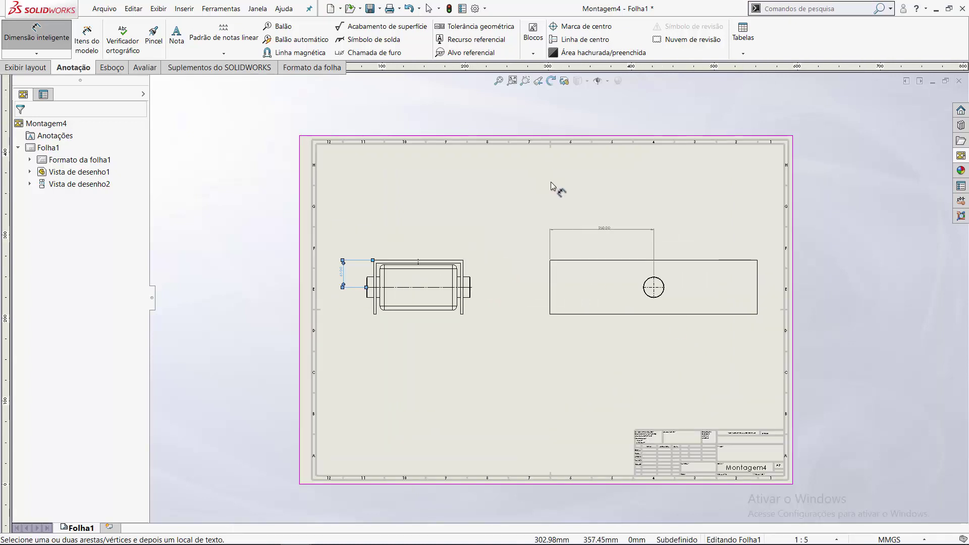
{"action": "scroll", "coordinate": [592, 328], "scroll_direction": "down", "scroll_amount": 1}
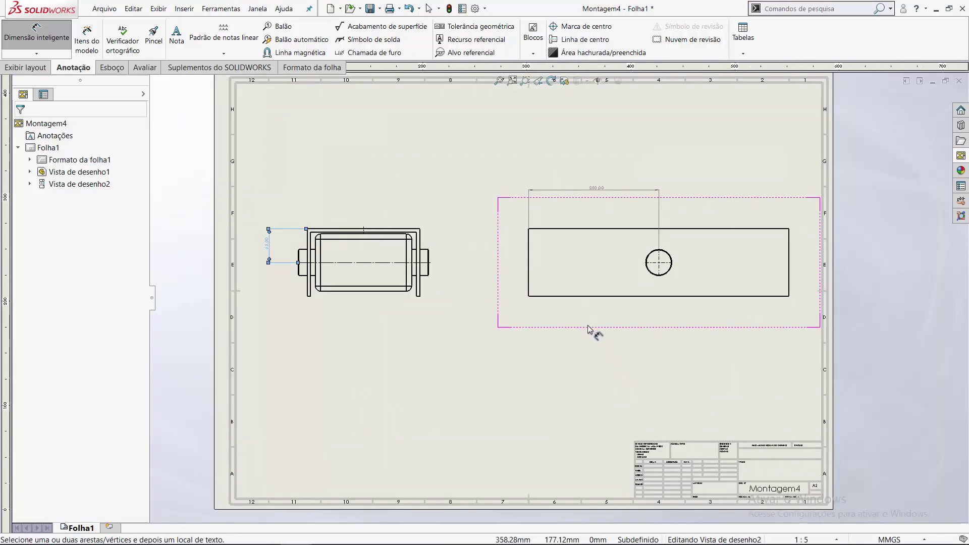
{"action": "scroll", "coordinate": [592, 328], "scroll_direction": "up", "scroll_amount": 1}
{"action": "scroll", "coordinate": [553, 198], "scroll_direction": "down", "scroll_amount": 1}
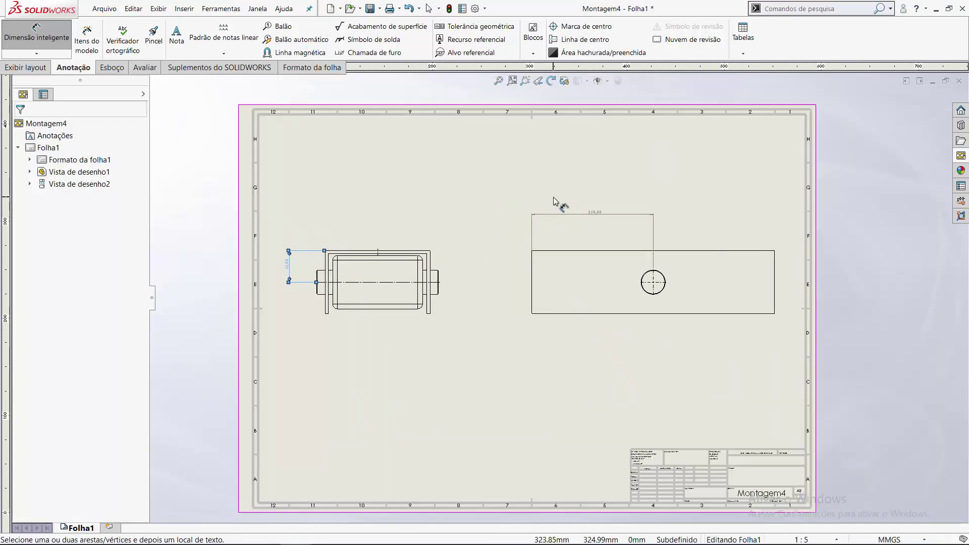
{"action": "left_click", "coordinate": [157, 9]}
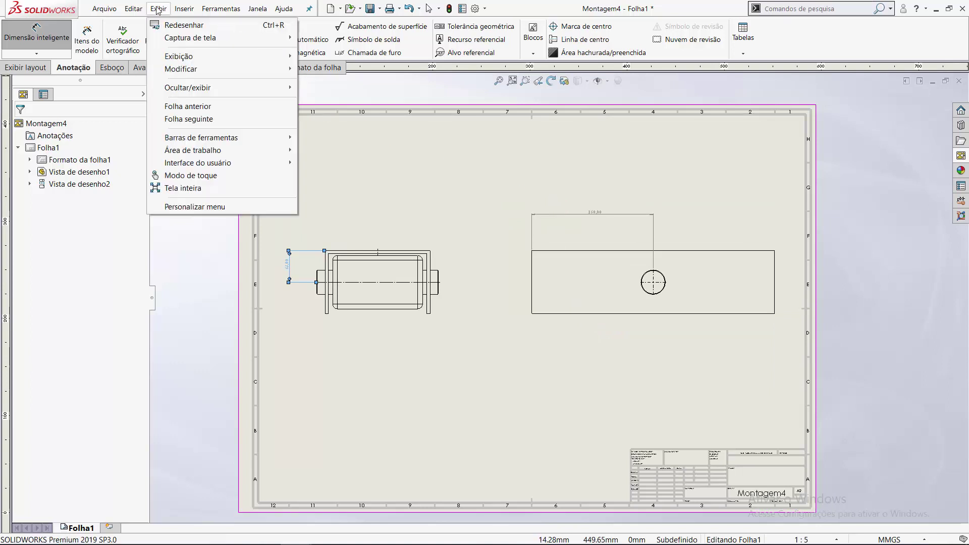
{"action": "left_click", "coordinate": [364, 76]}
{"action": "left_click", "coordinate": [184, 9]}
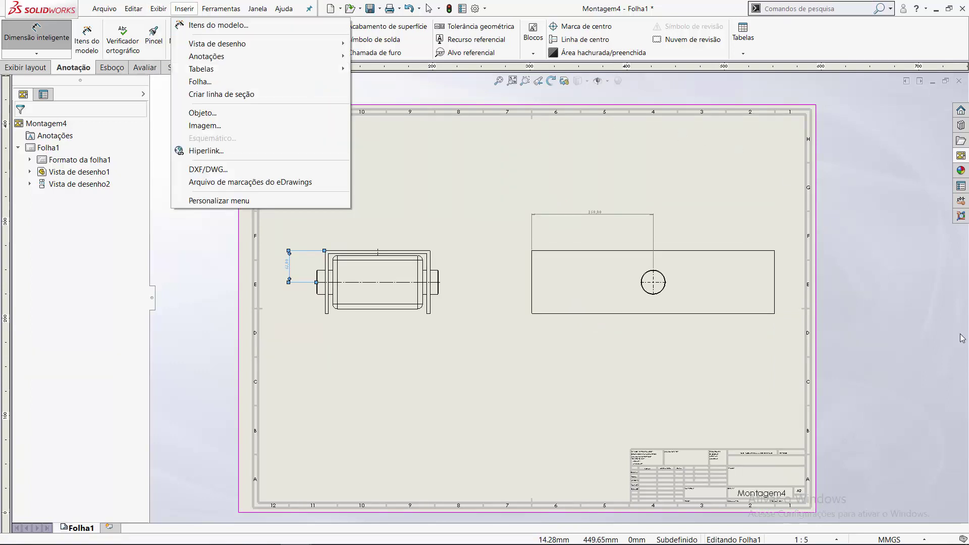
{"action": "left_click", "coordinate": [901, 324]}
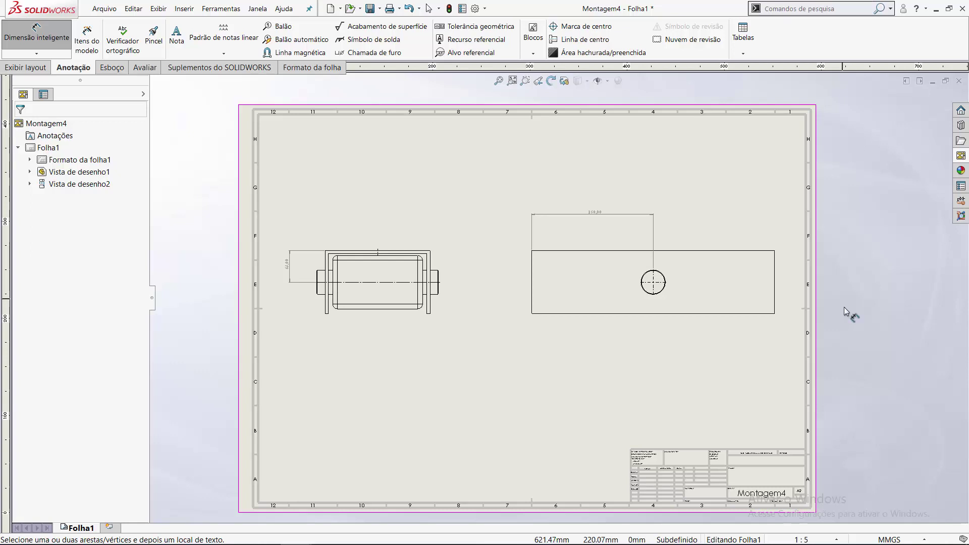
{"action": "scroll", "coordinate": [519, 374], "scroll_direction": "up", "scroll_amount": 1}
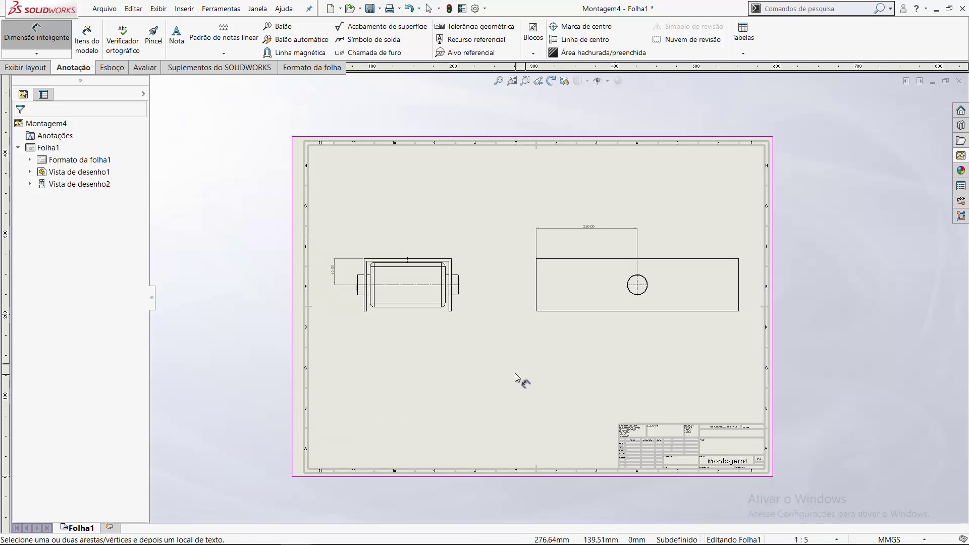
{"action": "scroll", "coordinate": [516, 303], "scroll_direction": "up", "scroll_amount": 1}
{"action": "scroll", "coordinate": [525, 268], "scroll_direction": "down", "scroll_amount": 1}
{"action": "scroll", "coordinate": [529, 238], "scroll_direction": "down", "scroll_amount": 1}
{"action": "scroll", "coordinate": [520, 253], "scroll_direction": "up", "scroll_amount": 1}
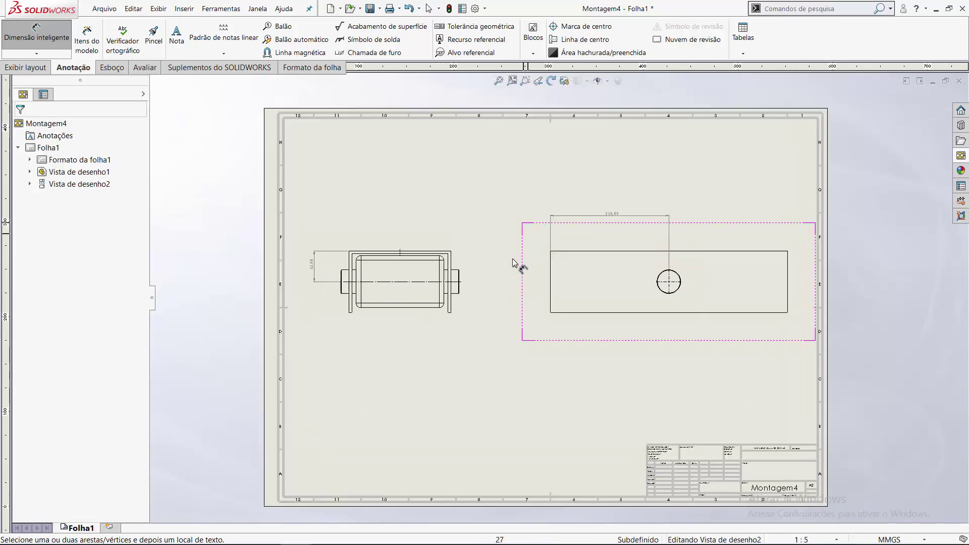
{"action": "scroll", "coordinate": [535, 283], "scroll_direction": "up", "scroll_amount": 1}
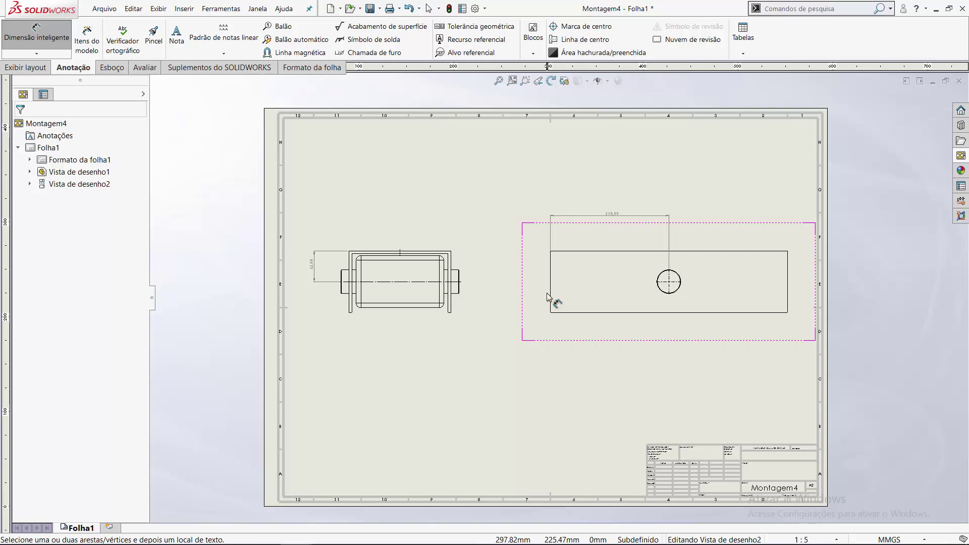
{"action": "scroll", "coordinate": [562, 293], "scroll_direction": "up", "scroll_amount": 1}
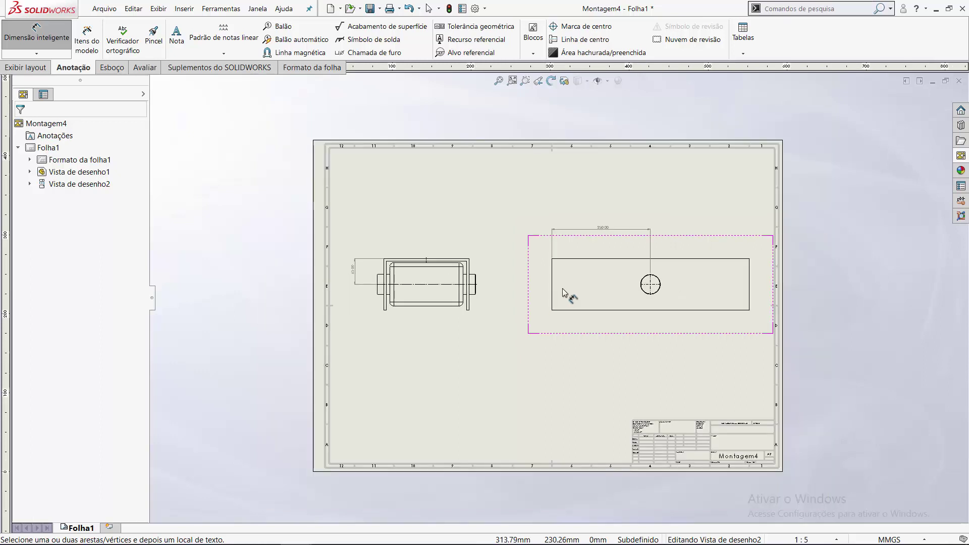
{"action": "scroll", "coordinate": [562, 289], "scroll_direction": "down", "scroll_amount": 1}
{"action": "scroll", "coordinate": [568, 308], "scroll_direction": "down", "scroll_amount": 1}
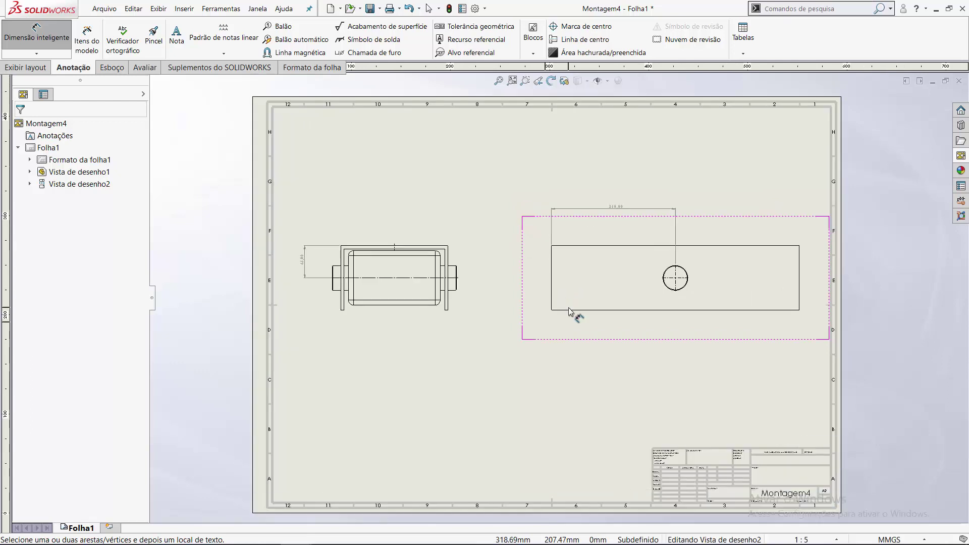